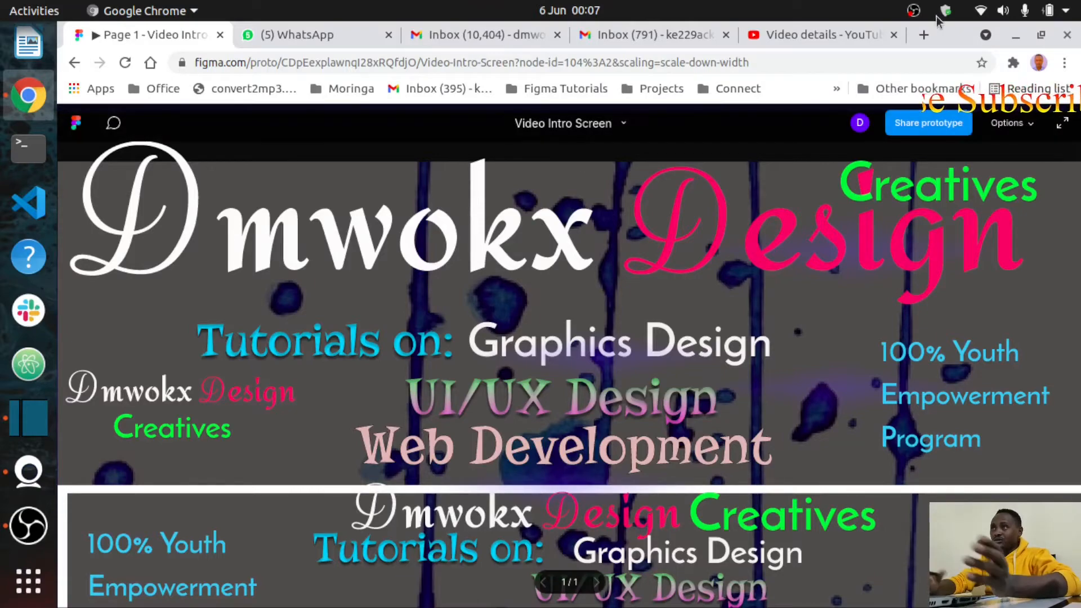
# Step: Search Google for 'sign up to figma' in a new Chrome tab
pyautogui.click(924, 35)
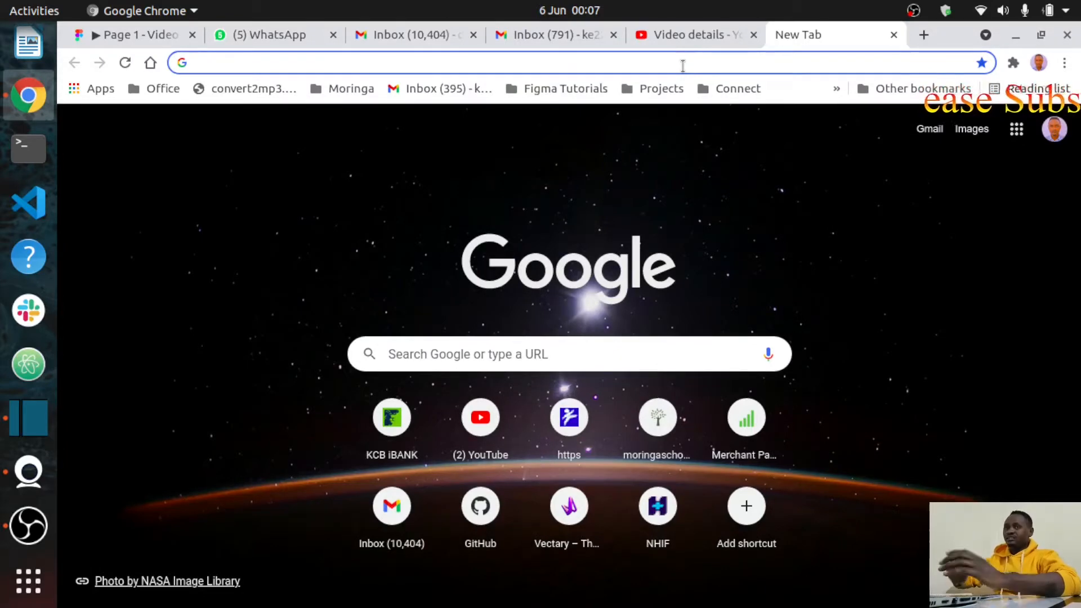
pyautogui.write('sign')
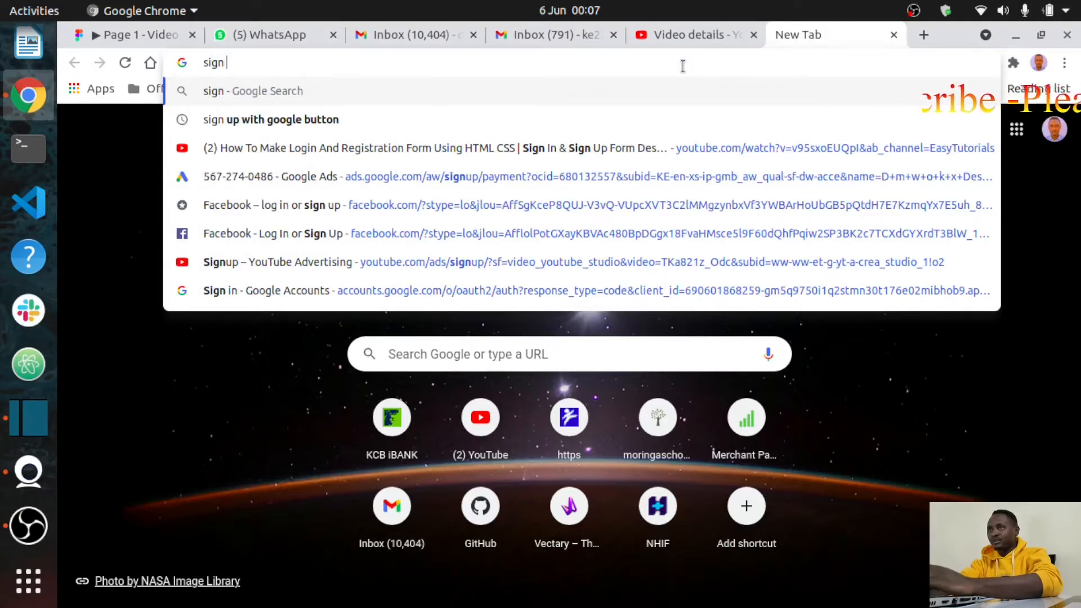
pyautogui.write(' up to')
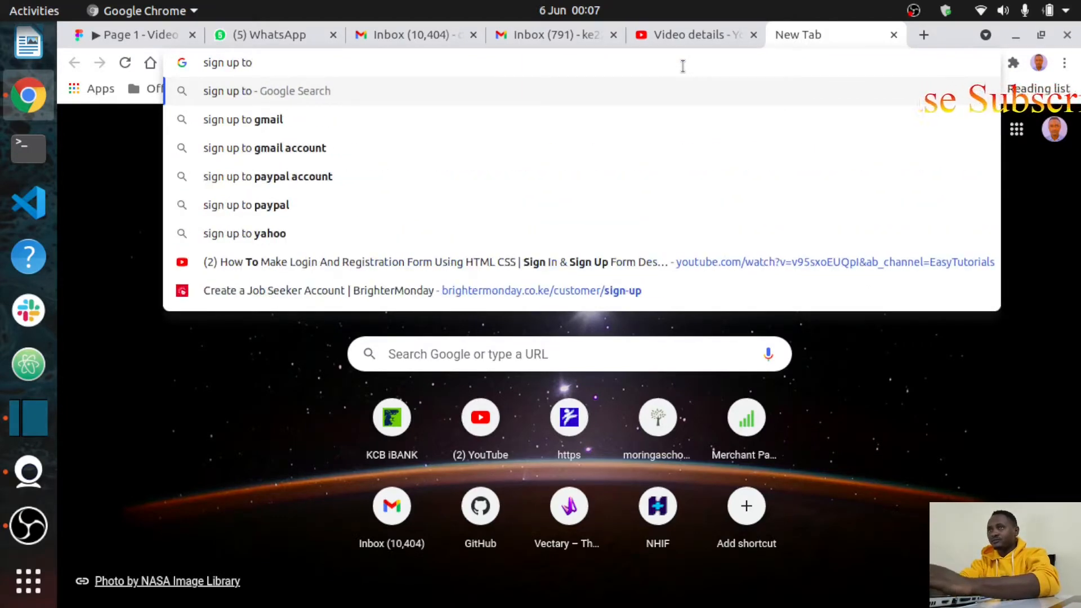
pyautogui.write(' figma')
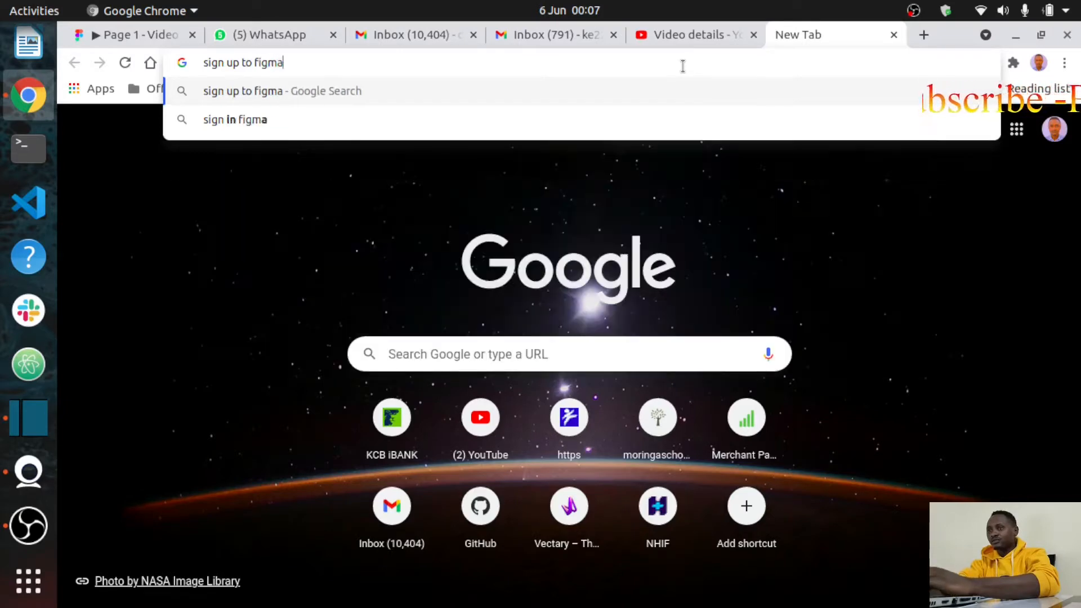
pyautogui.press('Return')
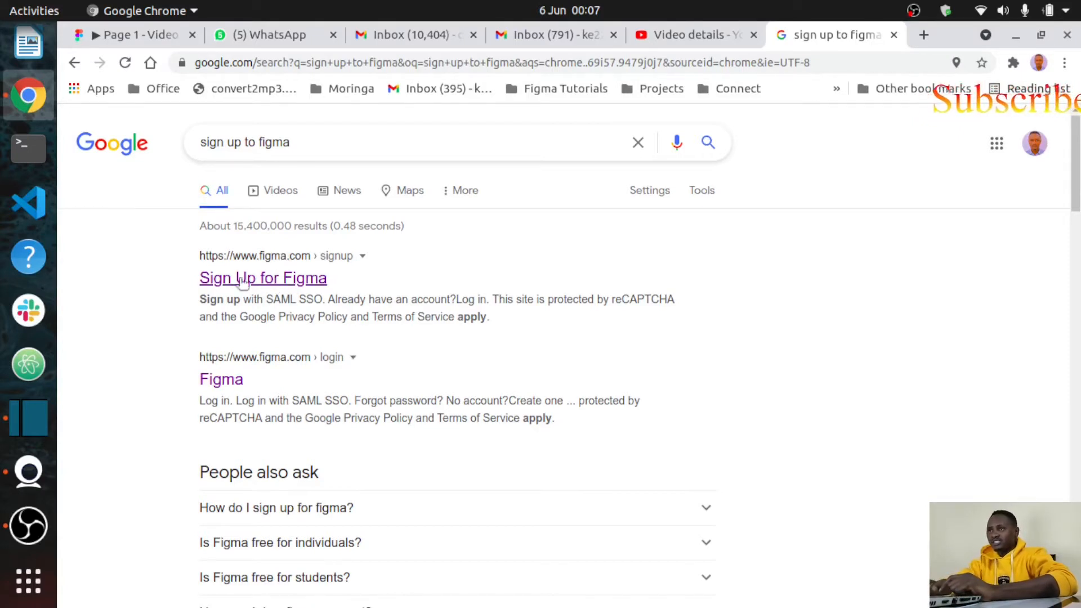
# Step: Open the Figma sign-up page and replace the prefilled e-mail with a different address
pyautogui.click(280, 280)
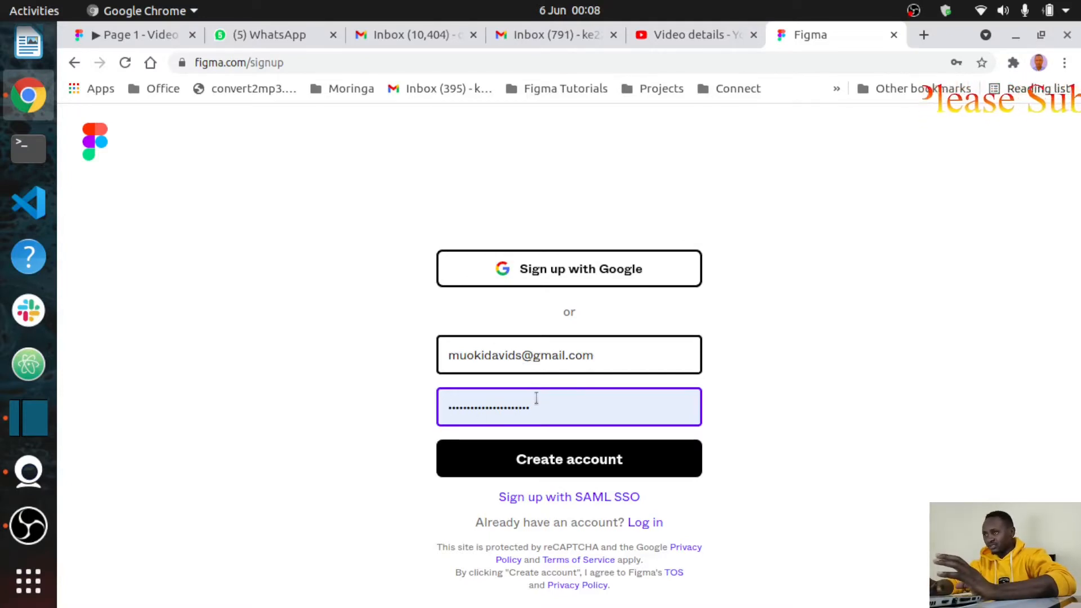
pyautogui.click(520, 357)
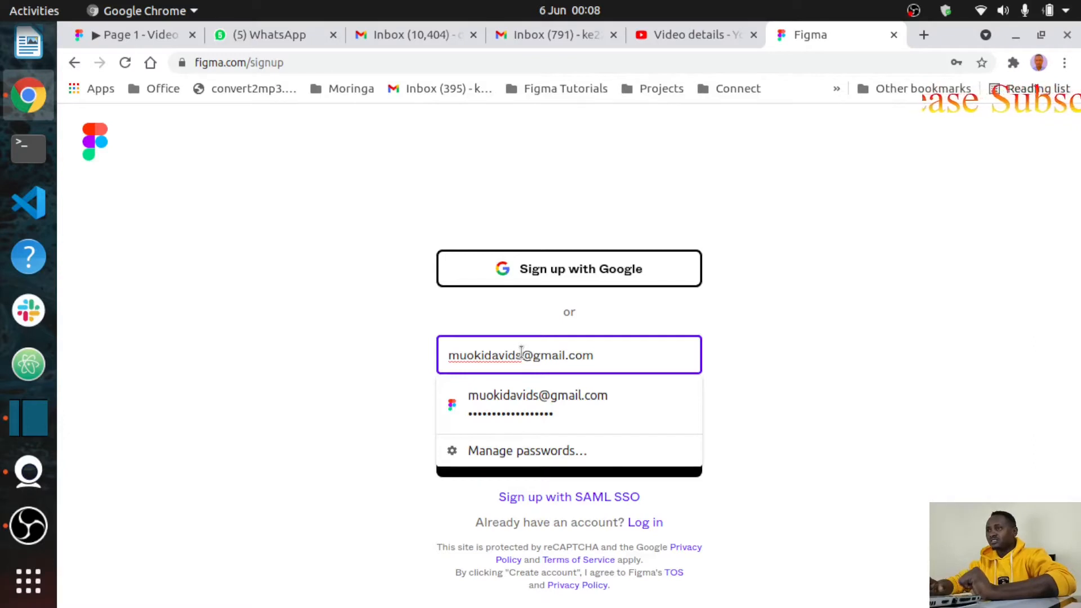
pyautogui.press('BackSpace')
pyautogui.press('BackSpace')
pyautogui.press('BackSpace')
pyautogui.press('BackSpace')
pyautogui.press('BackSpace')
pyautogui.press('BackSpace')
pyautogui.press('BackSpace')
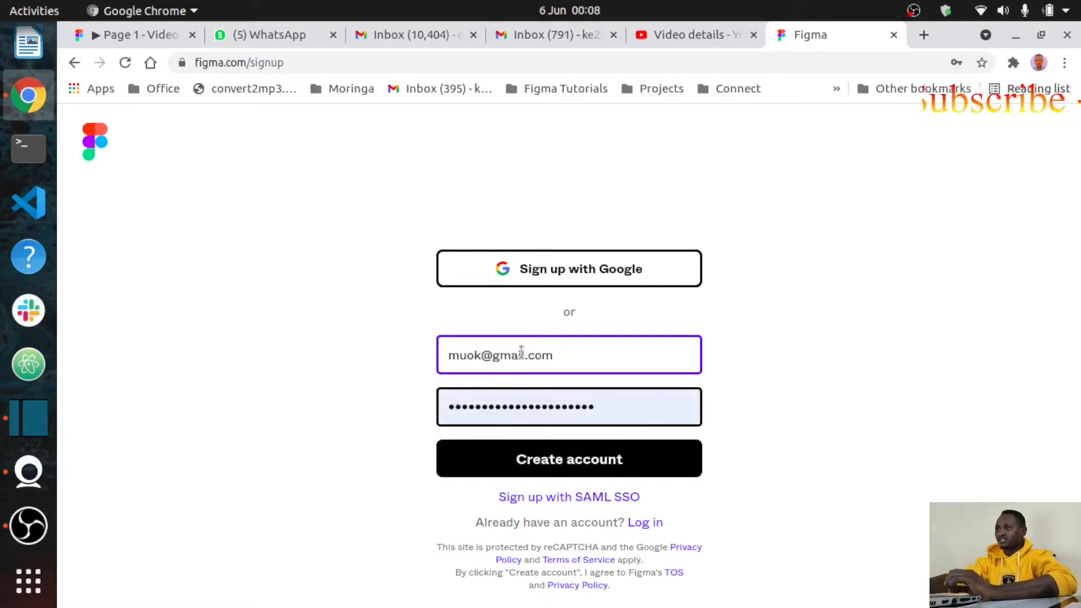
pyautogui.press('BackSpace')
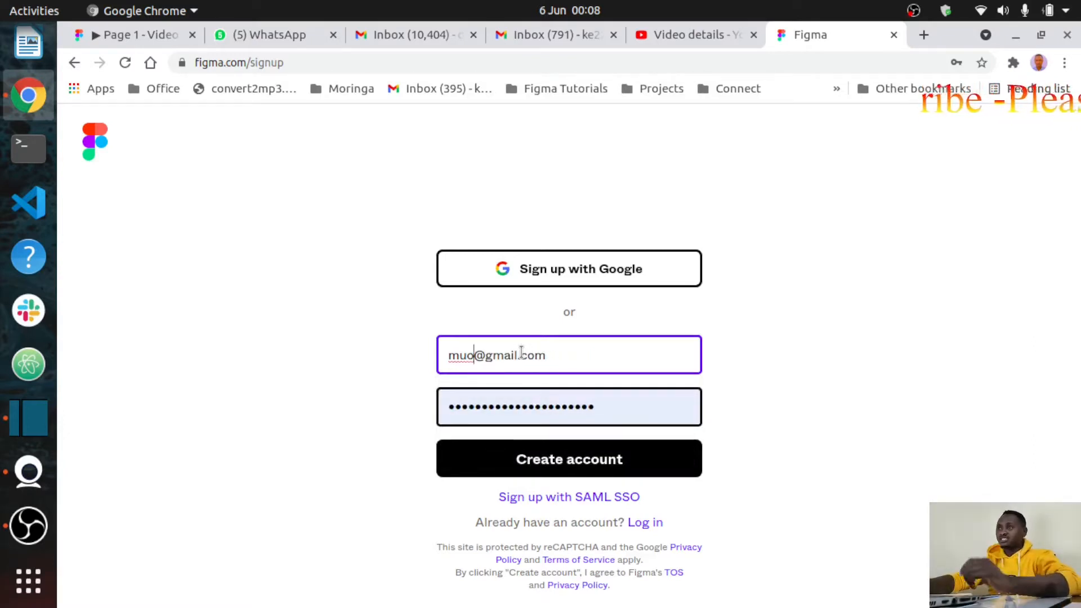
pyautogui.press('BackSpace')
pyautogui.press('BackSpace')
pyautogui.press('BackSpace')
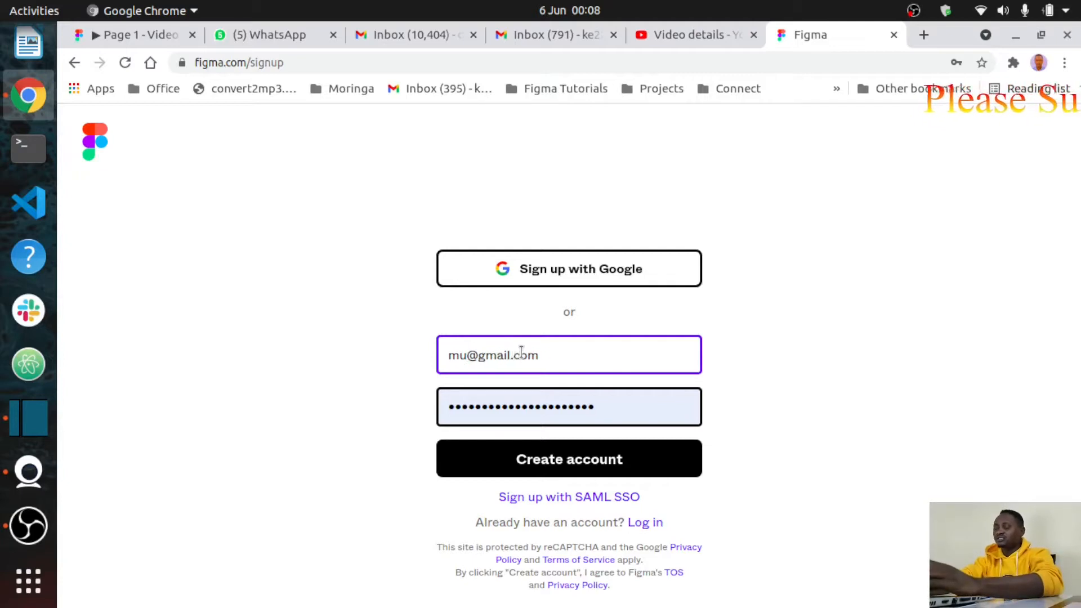
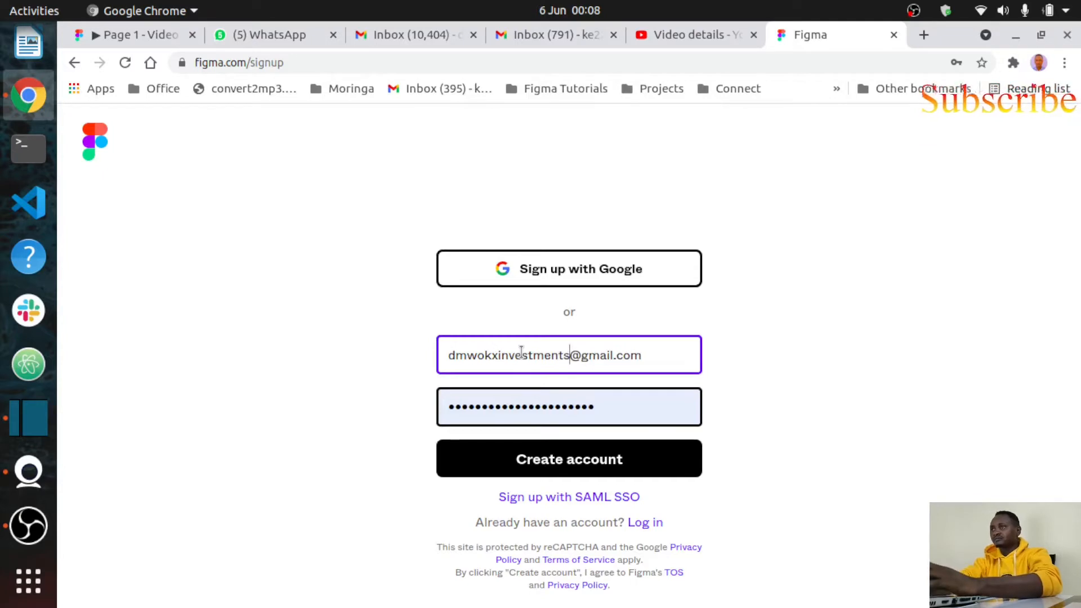
# Step: Replace the autofilled password with a new one and submit the sign-up form
pyautogui.click(601, 406)
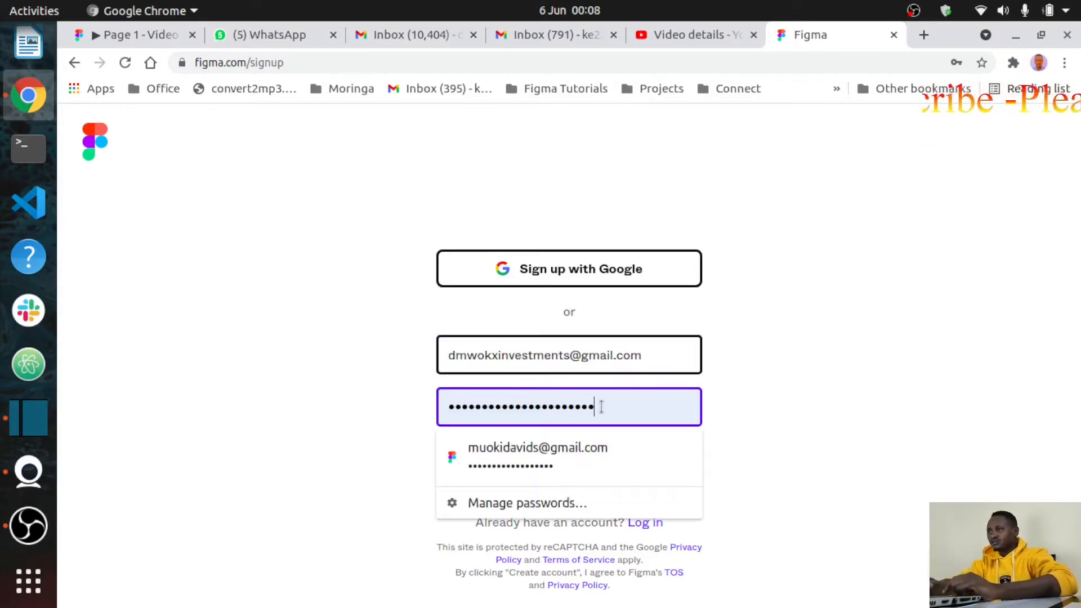
pyautogui.press('BackSpace')
pyautogui.press('BackSpace')
pyautogui.press('BackSpace')
pyautogui.press('BackSpace')
pyautogui.press('BackSpace')
pyautogui.press('BackSpace')
pyautogui.press('BackSpace')
pyautogui.press('BackSpace')
pyautogui.press('BackSpace')
pyautogui.press('BackSpace')
pyautogui.press('BackSpace')
pyautogui.press('BackSpace')
pyautogui.press('BackSpace')
pyautogui.press('BackSpace')
pyautogui.press('BackSpace')
pyautogui.press('BackSpace')
pyautogui.press('BackSpace')
pyautogui.press('BackSpace')
pyautogui.press('BackSpace')
pyautogui.press('BackSpace')
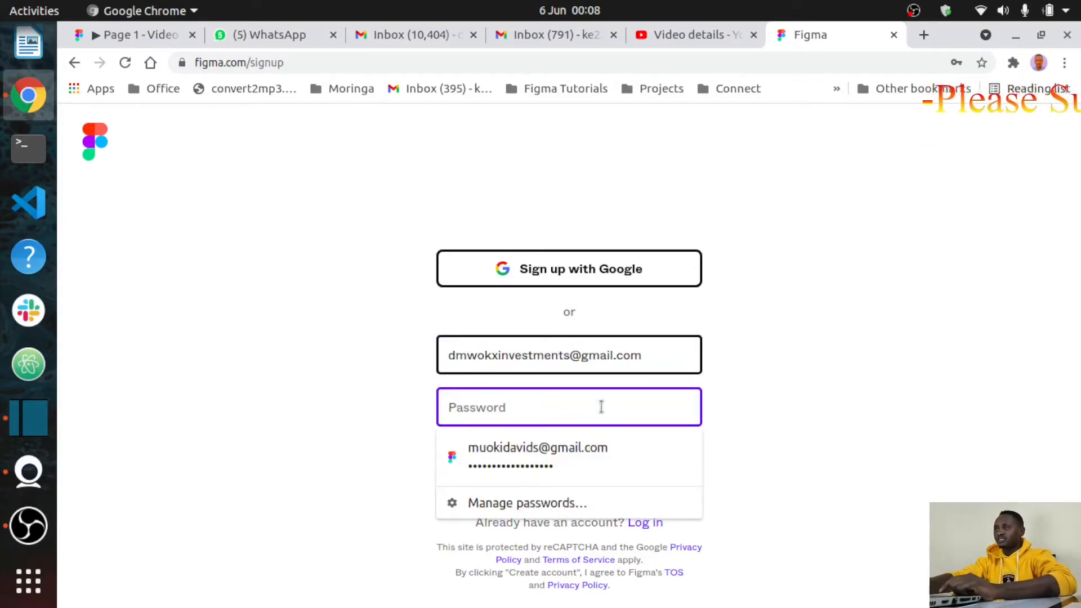
pyautogui.write('•••••••')
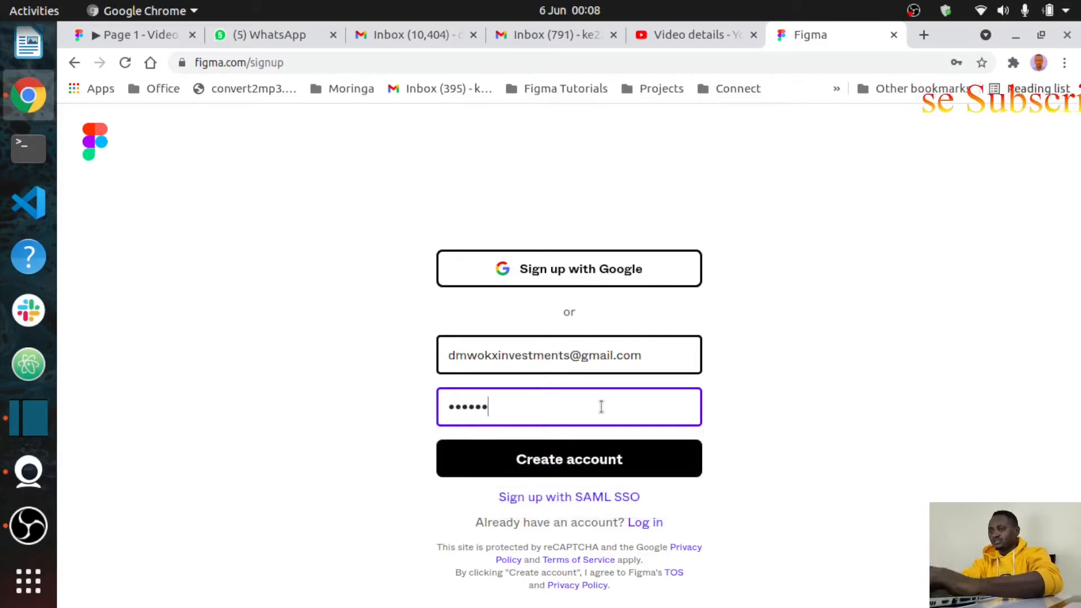
pyautogui.write('•••••••')
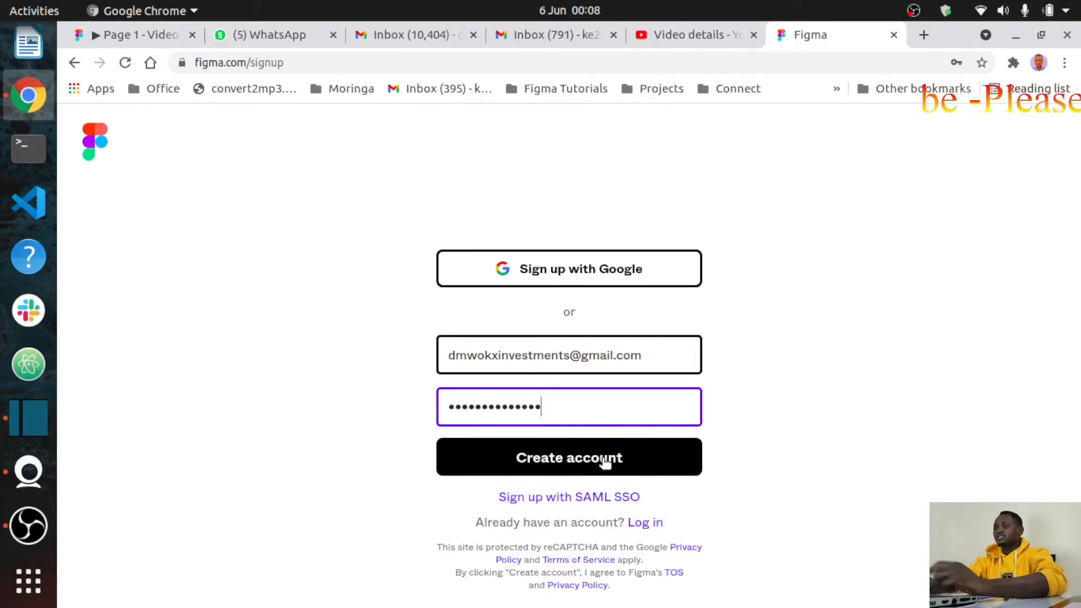
pyautogui.click(575, 458)
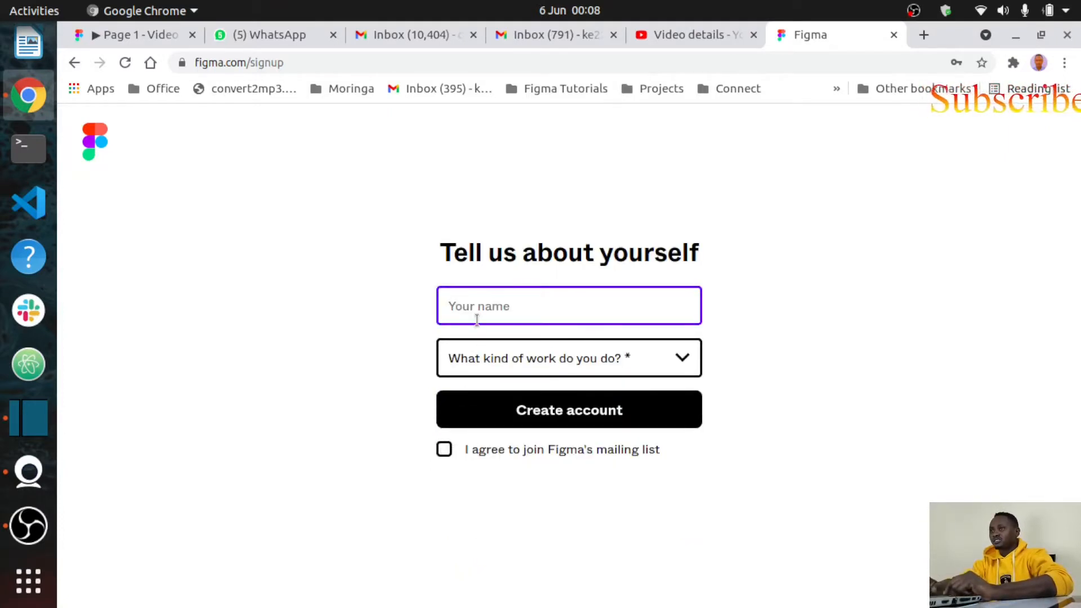
# Step: Enter the user's name, choose Design as work type, opt into the mailing list, and create the account
pyautogui.write('Da')
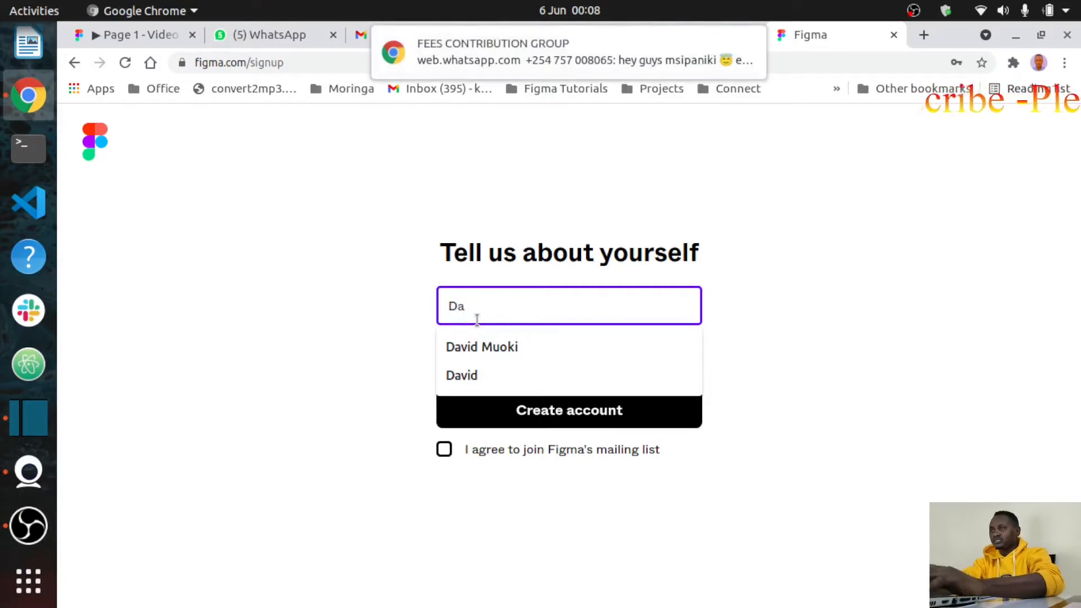
pyautogui.write('vid')
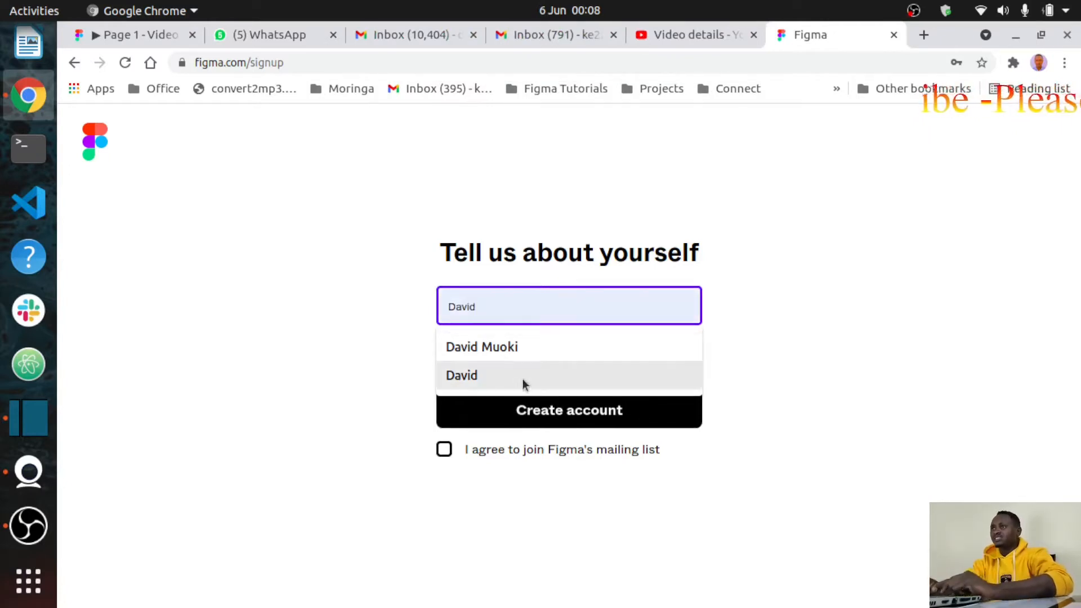
pyautogui.click(489, 373)
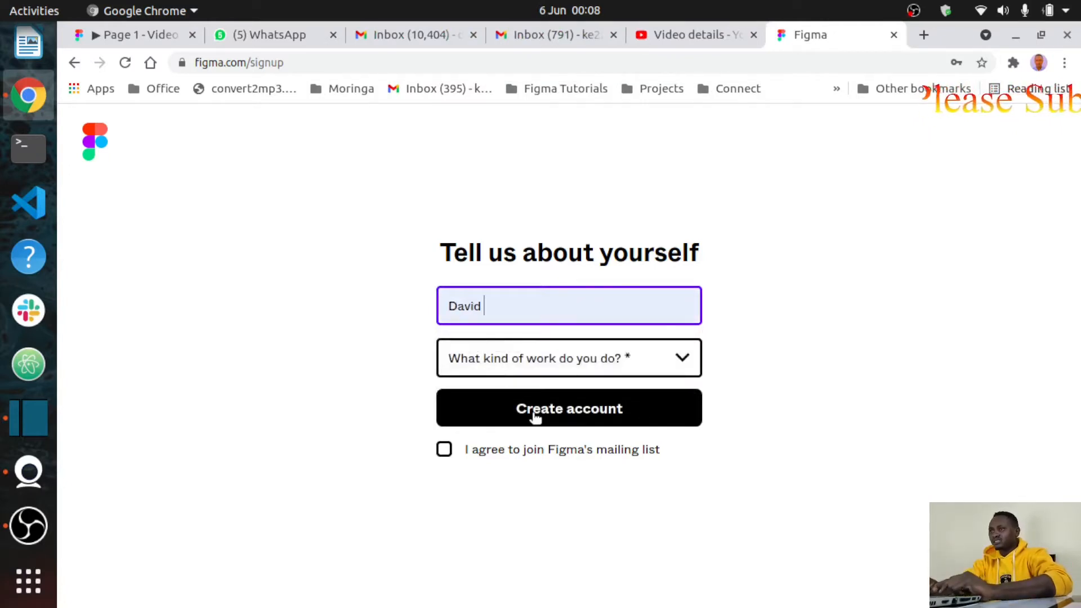
pyautogui.click(665, 364)
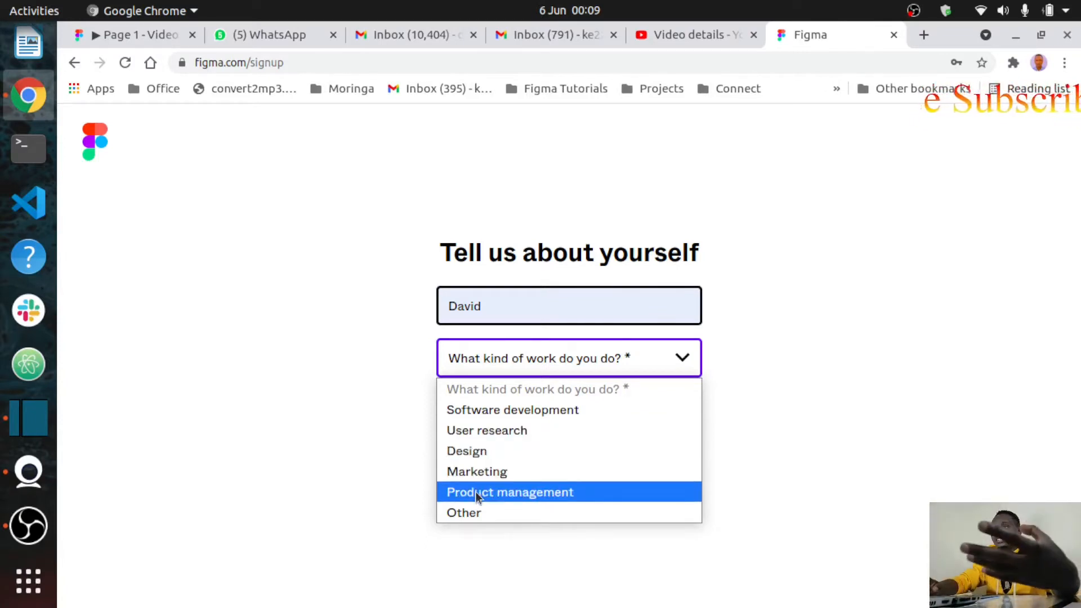
pyautogui.click(481, 450)
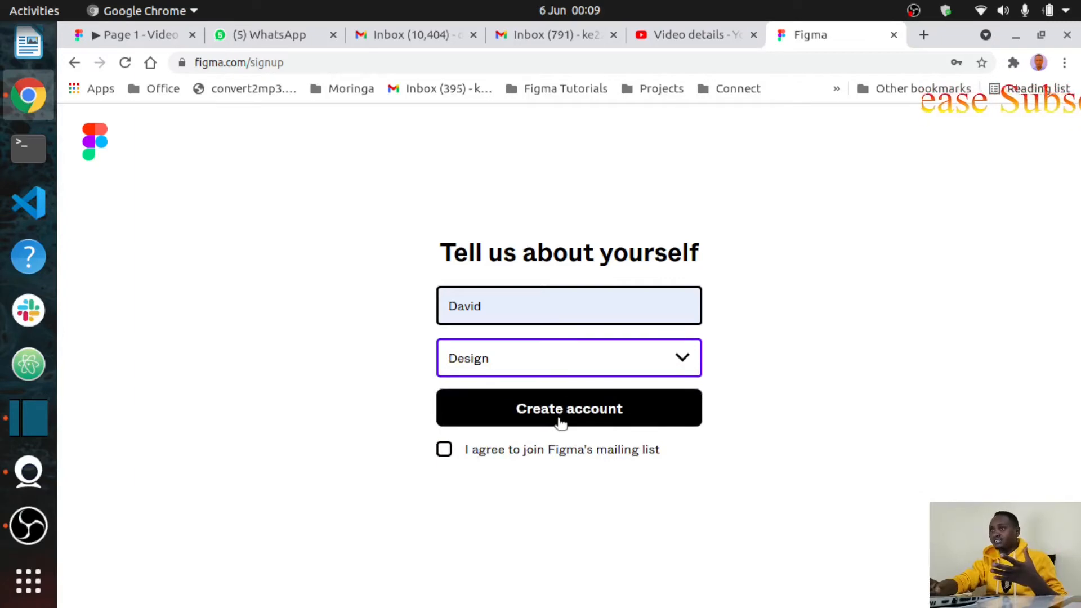
pyautogui.click(450, 459)
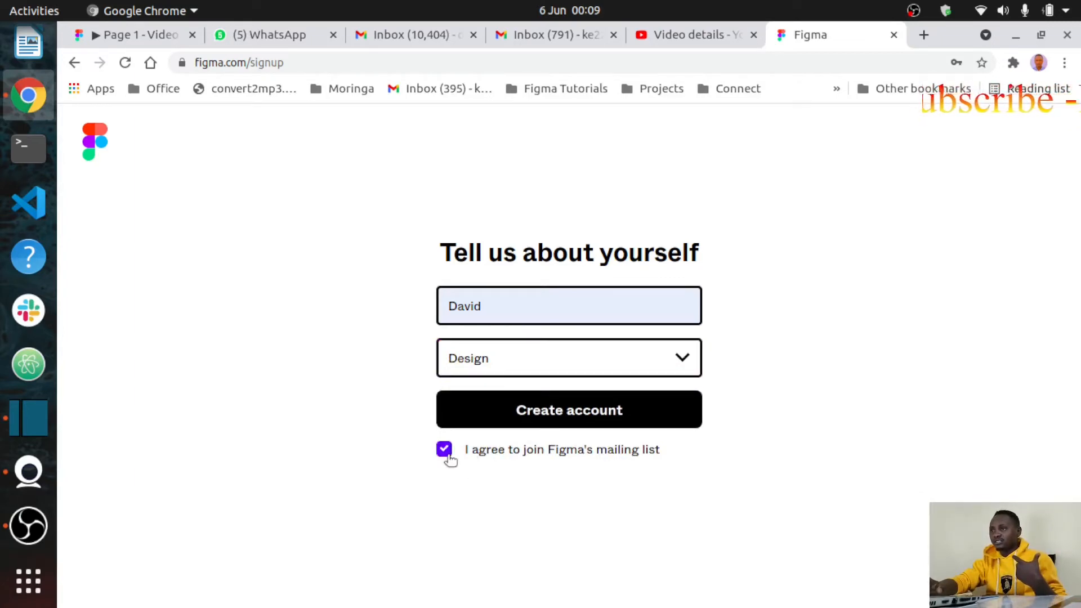
pyautogui.click(578, 423)
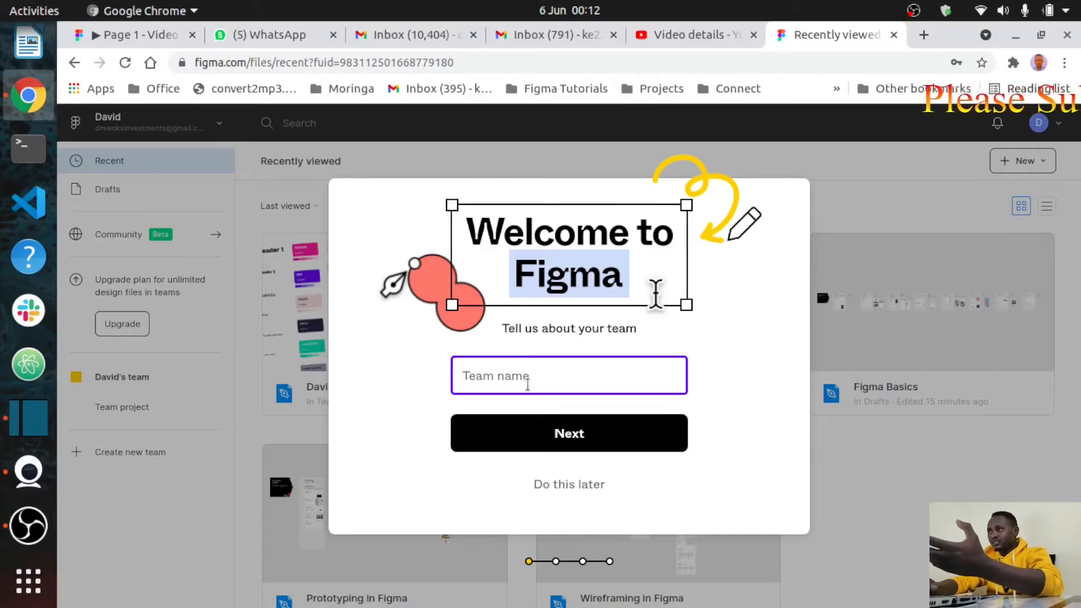
# Step: Name the new team after the user and skip inviting collaborators
pyautogui.write('David')
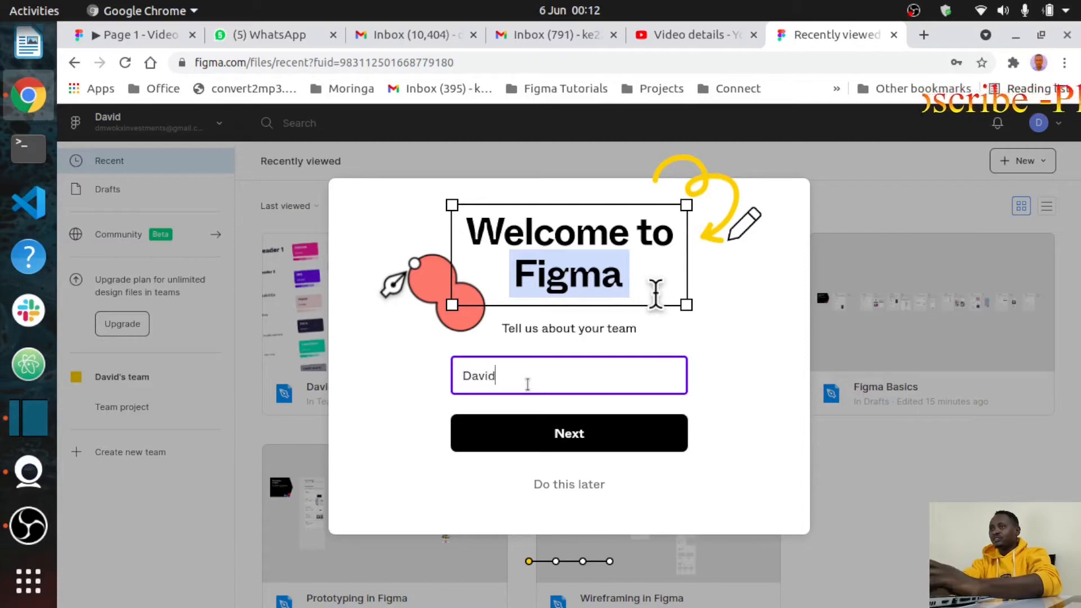
pyautogui.write('s')
pyautogui.click(561, 432)
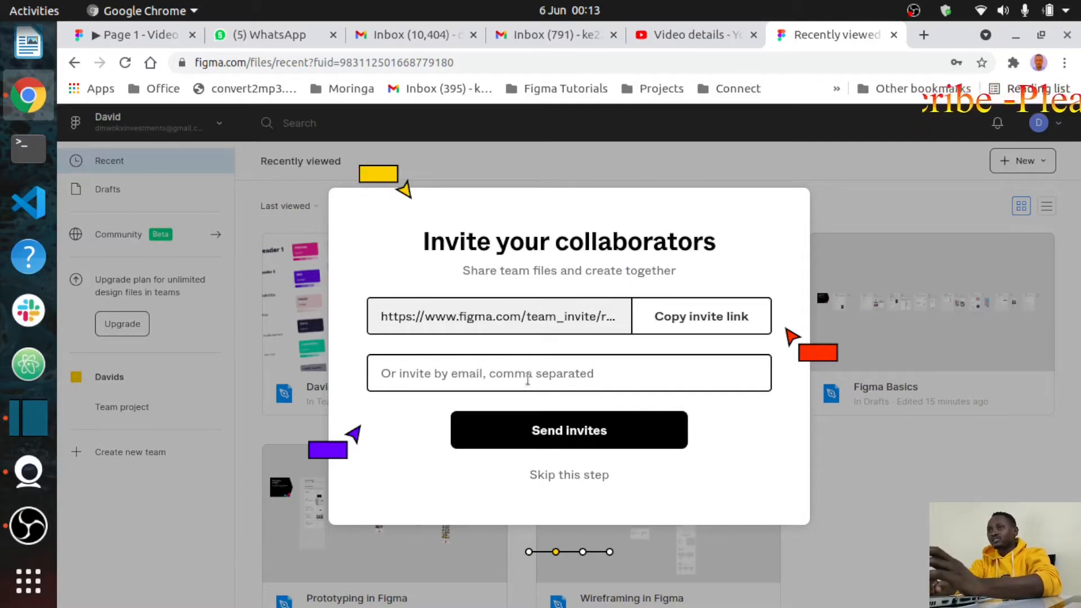
pyautogui.click(552, 479)
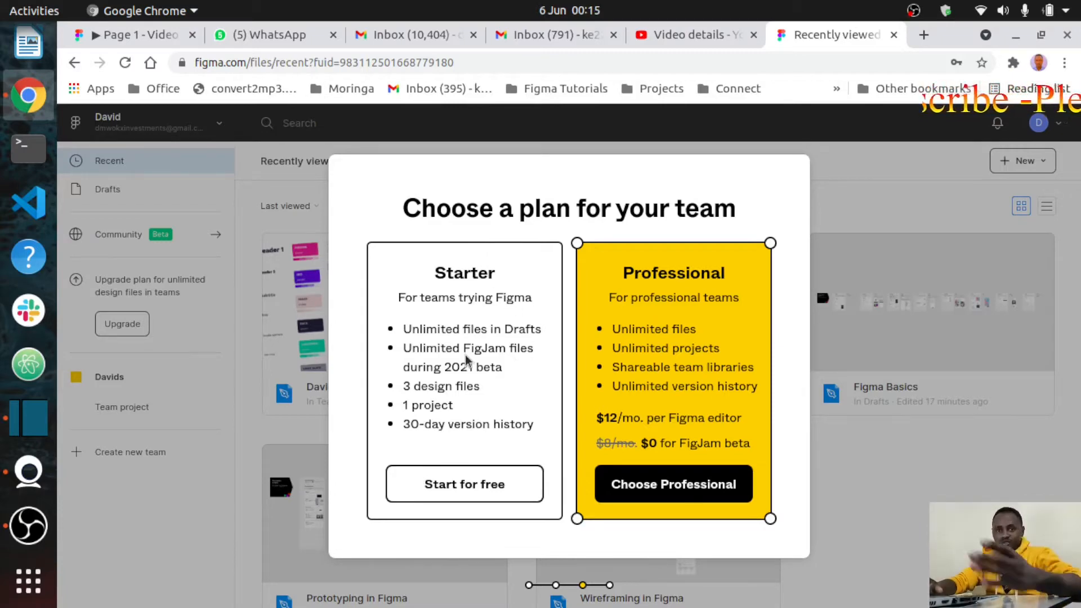
# Step: Choose the free Starter plan, pick 'Design with Figma', and start a Blank canvas file
pyautogui.click(470, 488)
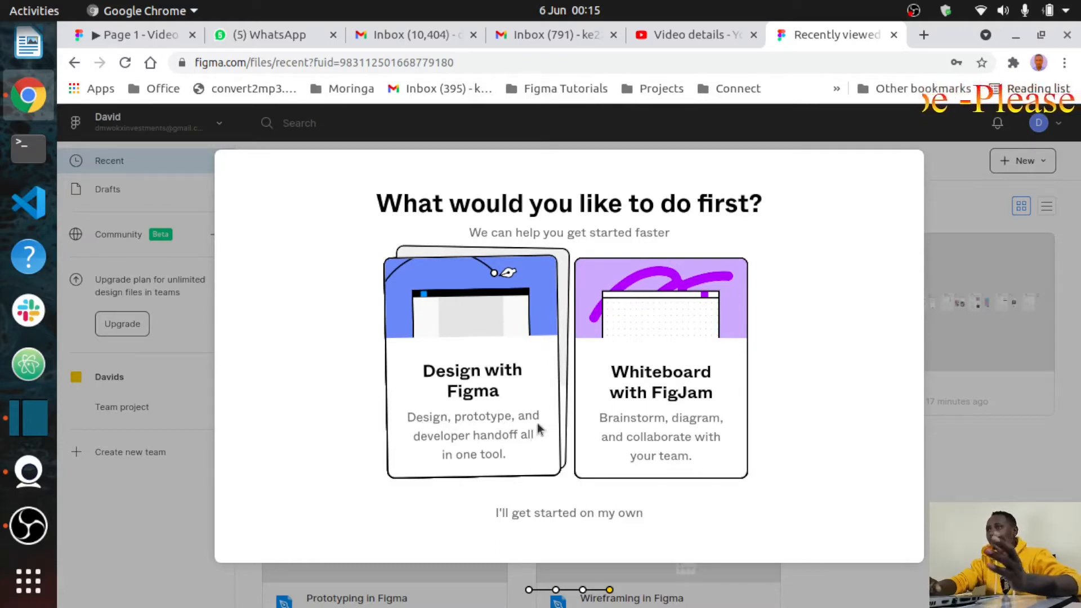
pyautogui.click(467, 391)
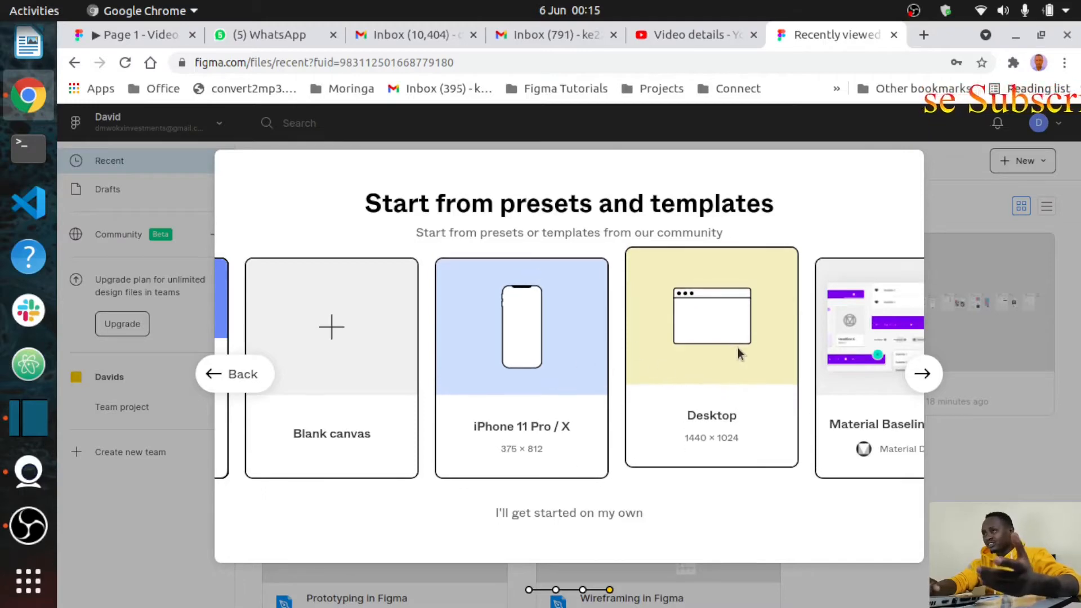
pyautogui.hscroll(5, 738, 347)
pyautogui.hscroll(2, 737, 347)
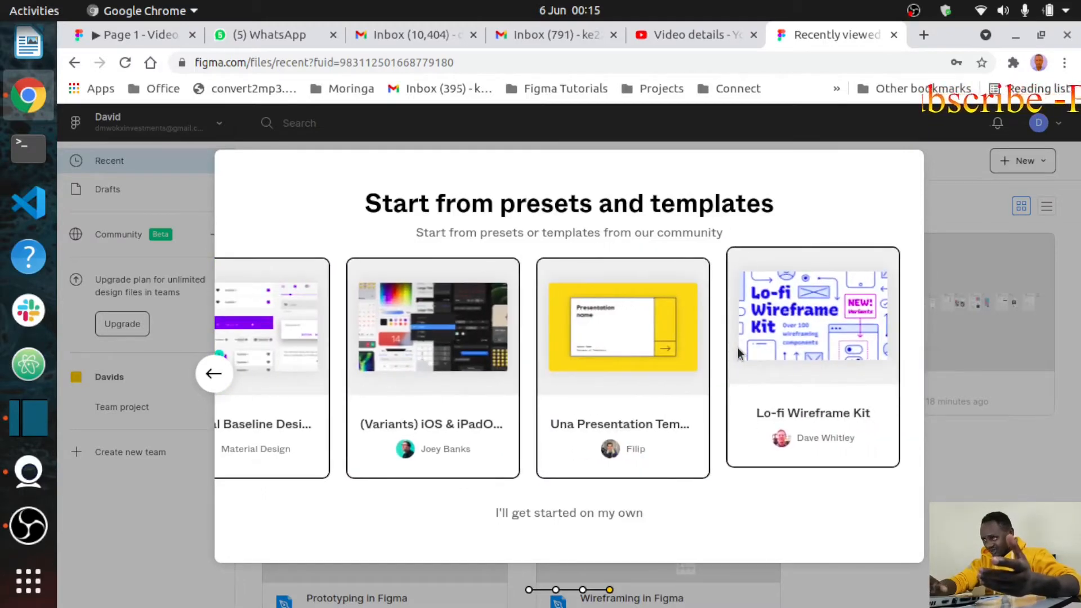
pyautogui.hscroll(-6, 737, 352)
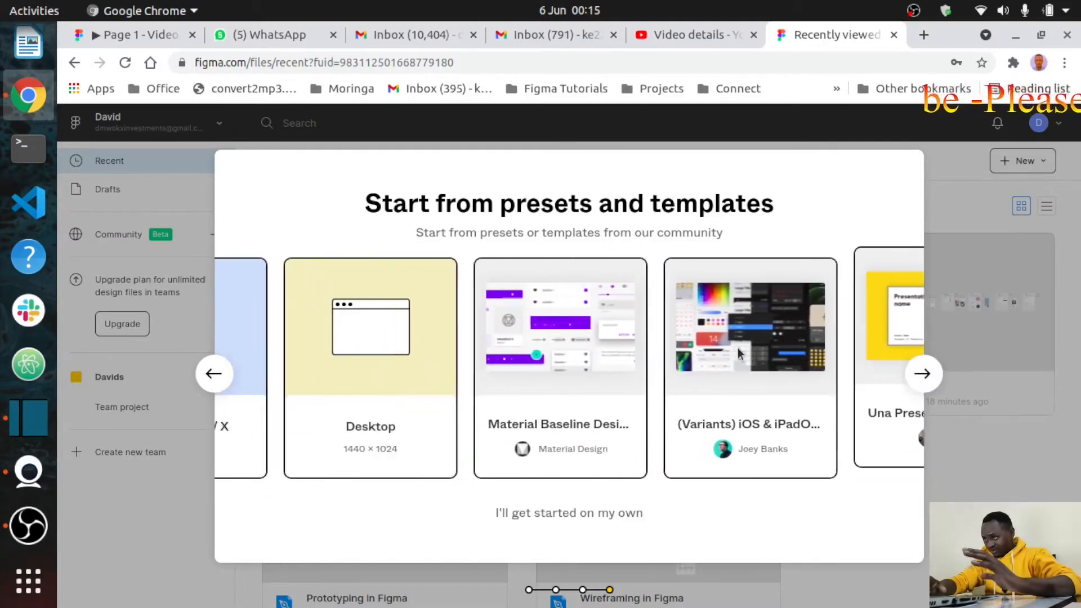
pyautogui.hscroll(-2, 738, 348)
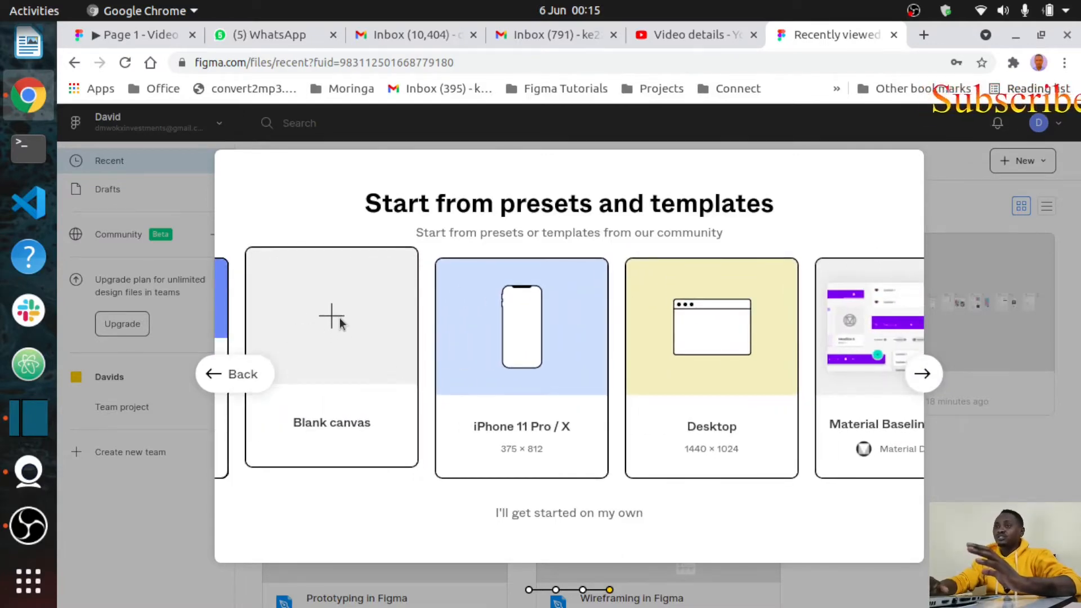
pyautogui.click(329, 340)
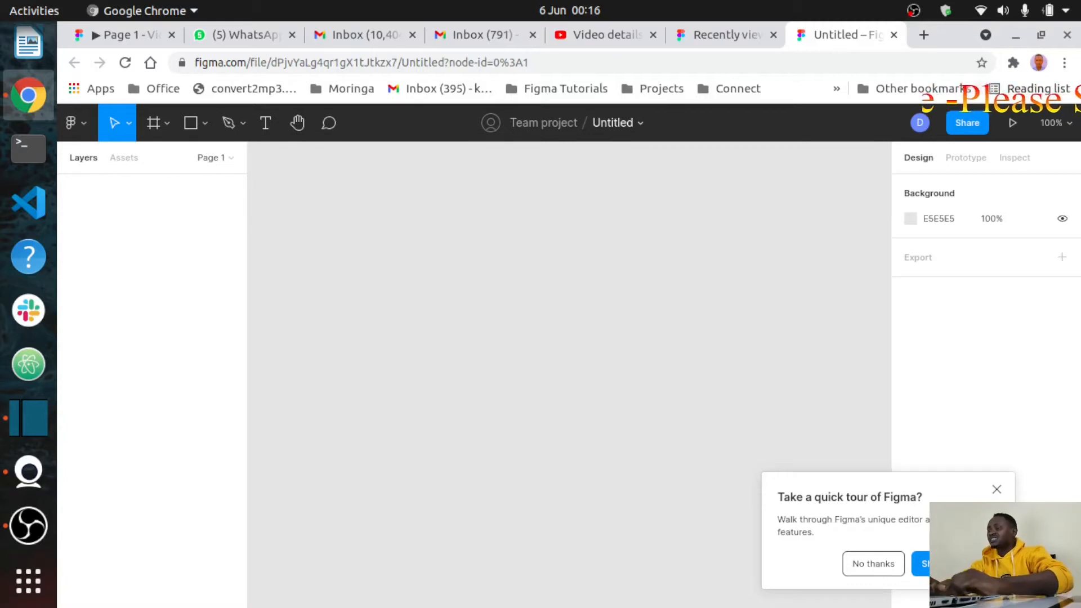
# Step: Close the 'Take a quick tour of Figma?' popup with its X button
pyautogui.click(997, 490)
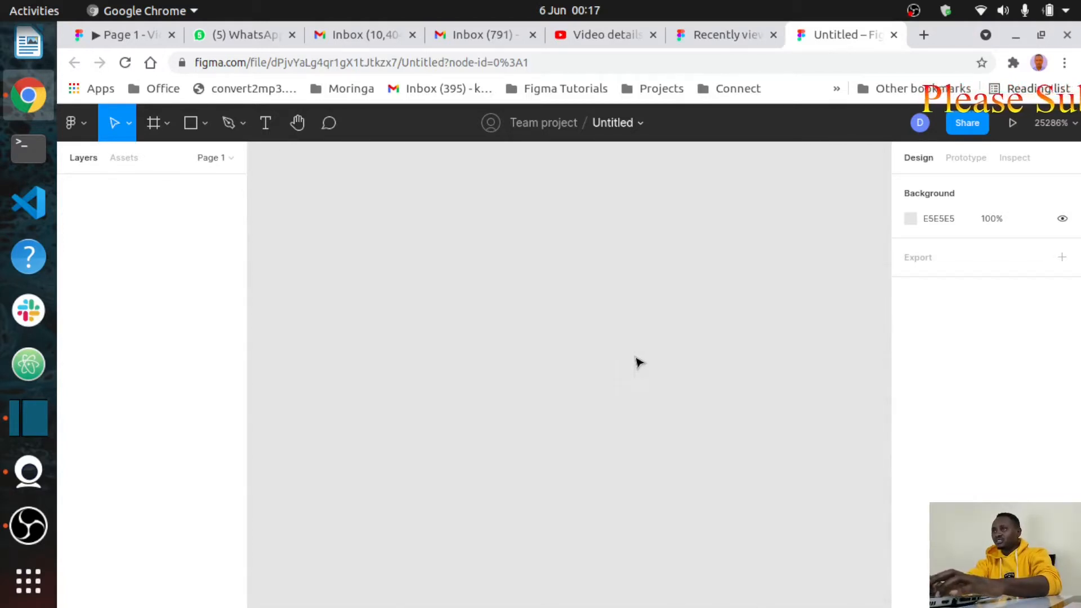
pyautogui.scroll(-10, 639, 348)
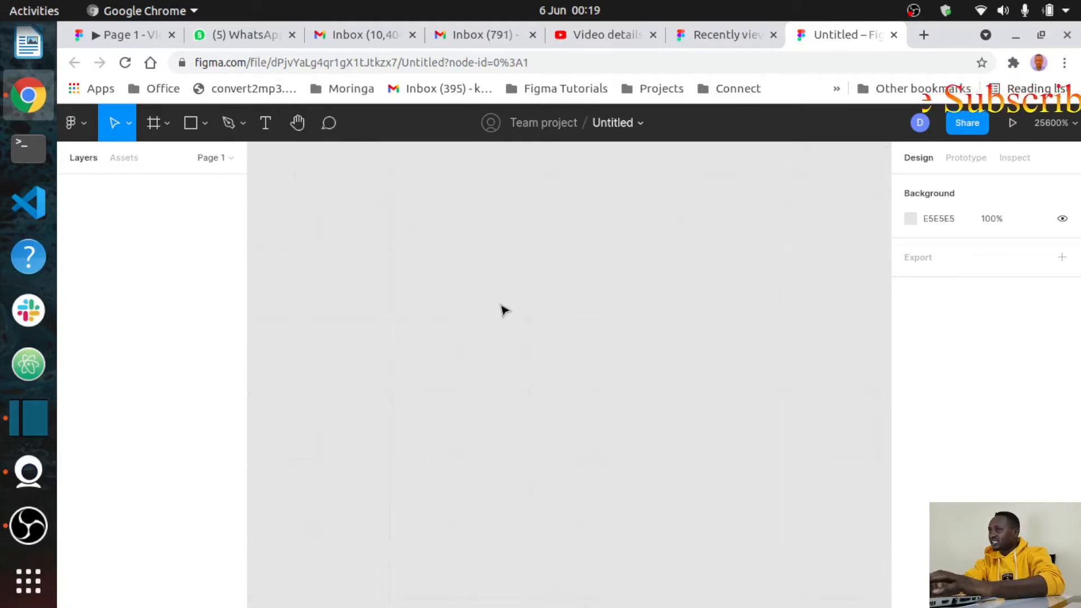
pyautogui.scroll(5, 504, 310)
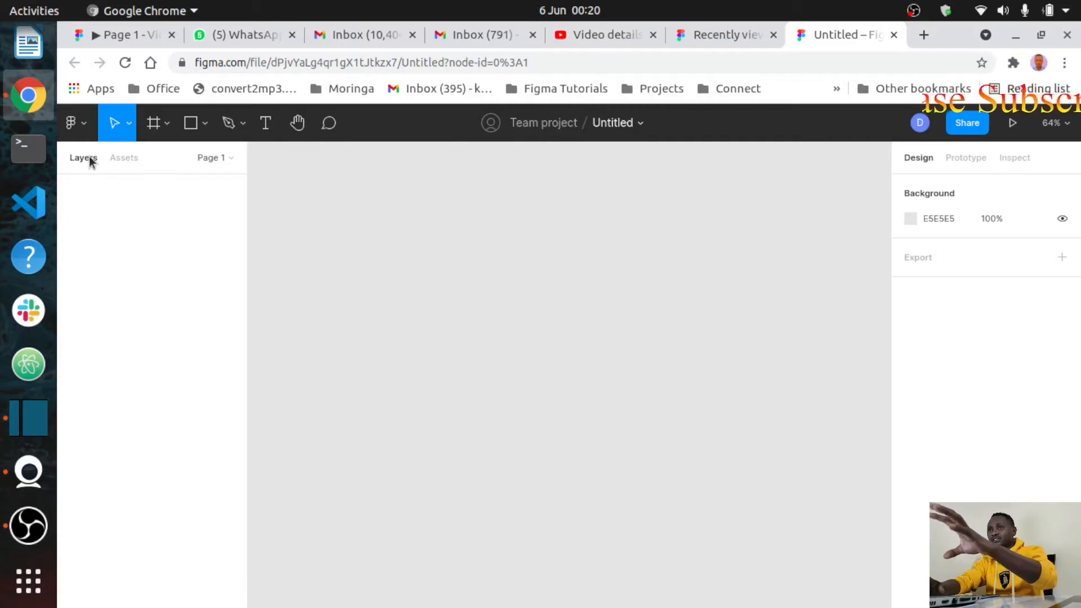
# Step: Switch the left panel to the Assets tab and focus its search box
pyautogui.click(124, 159)
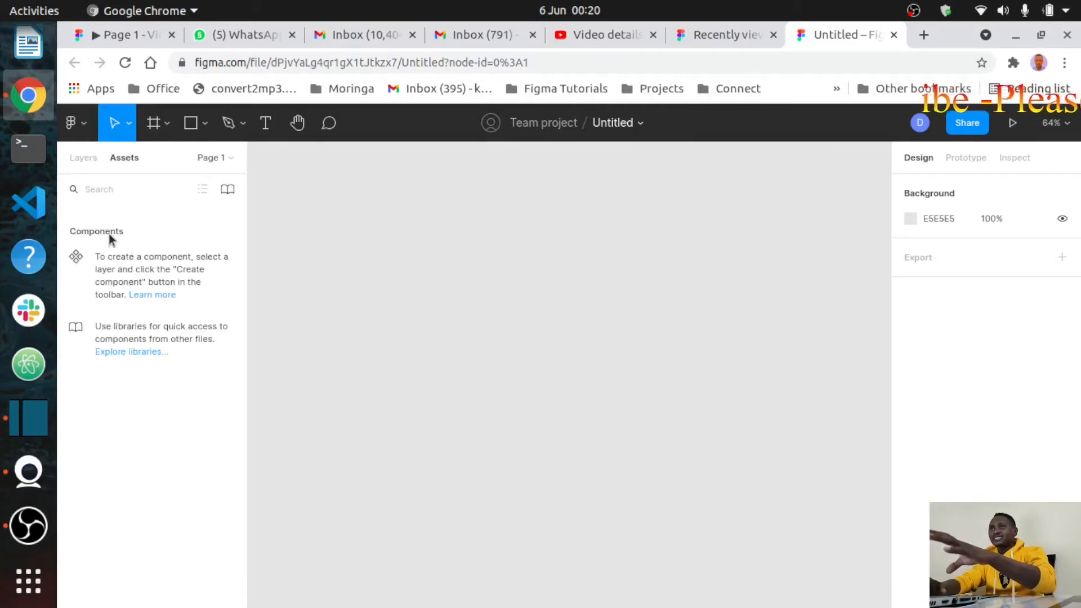
pyautogui.click(116, 190)
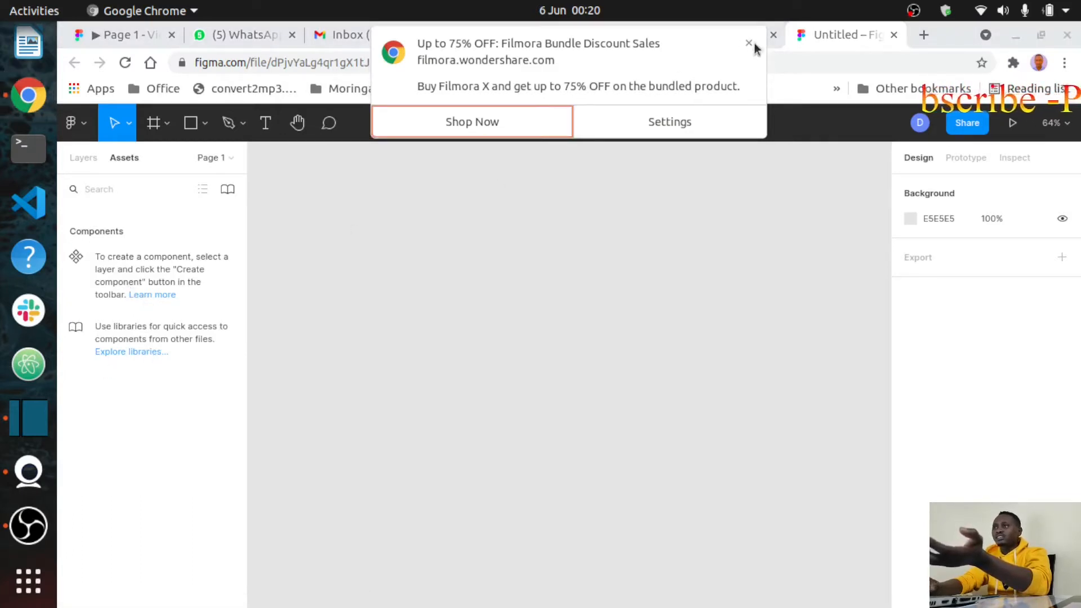
# Step: Dismiss the Filmora discount notification and close the Filmora shop tab
pyautogui.click(756, 49)
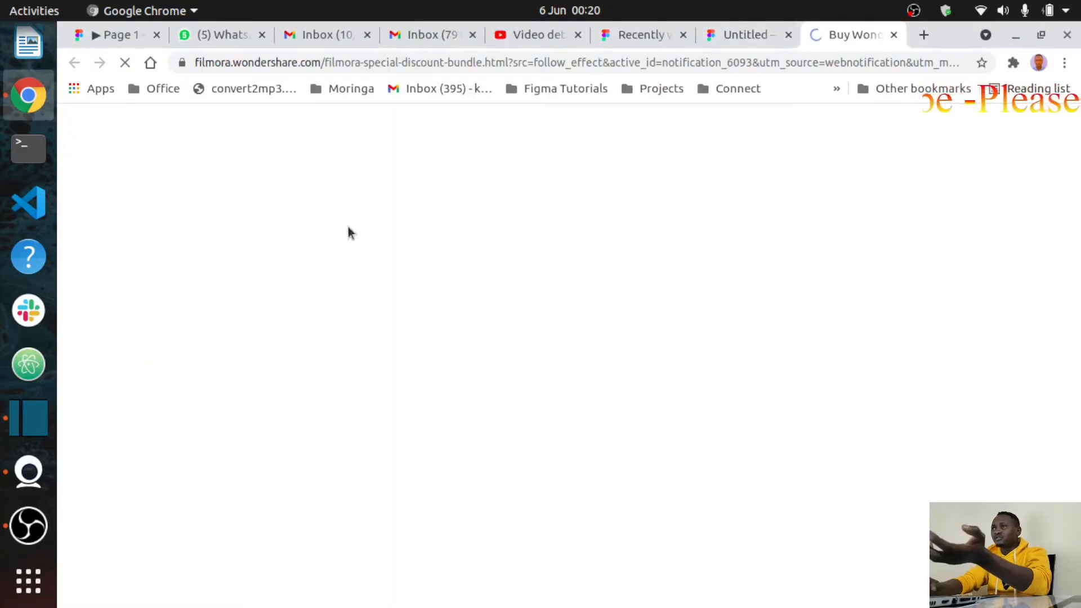
pyautogui.hotkey('ctrl', 'w')
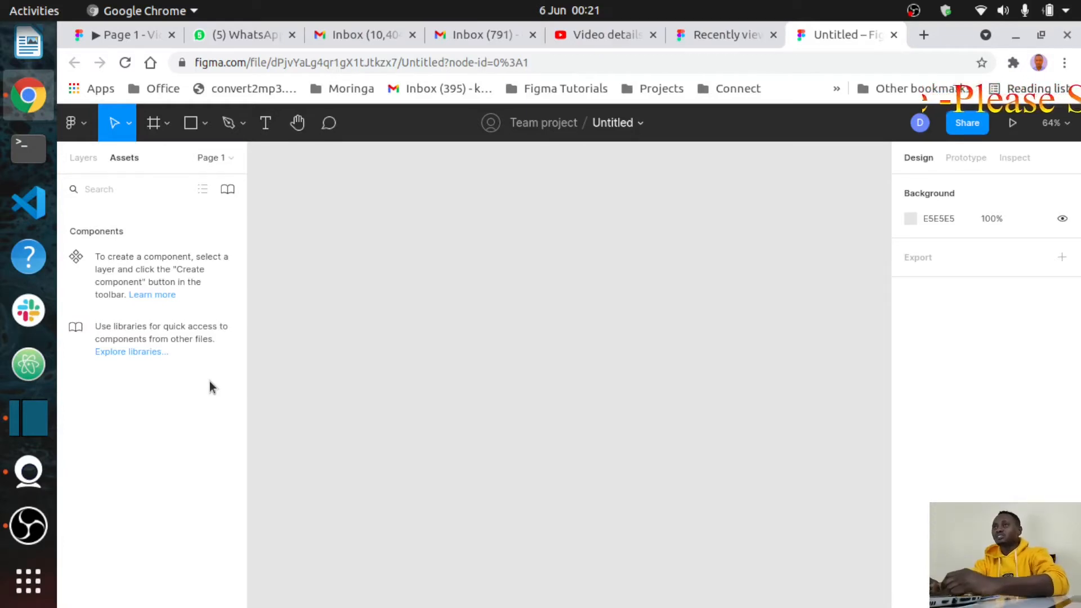
# Step: Choose 'Back to files' from the Figma main menu
pyautogui.click(82, 131)
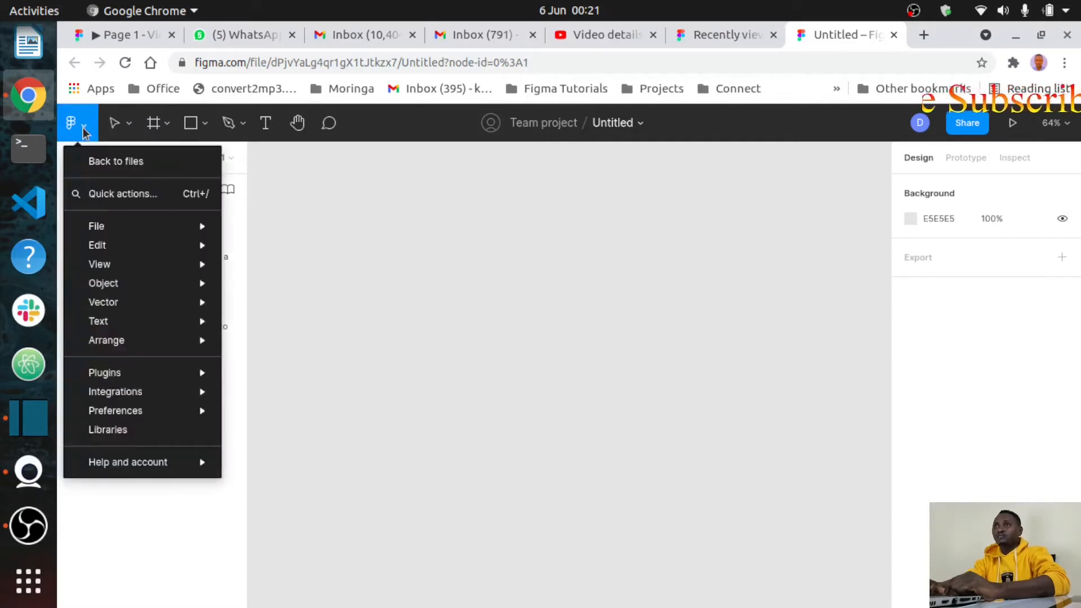
pyautogui.click(99, 163)
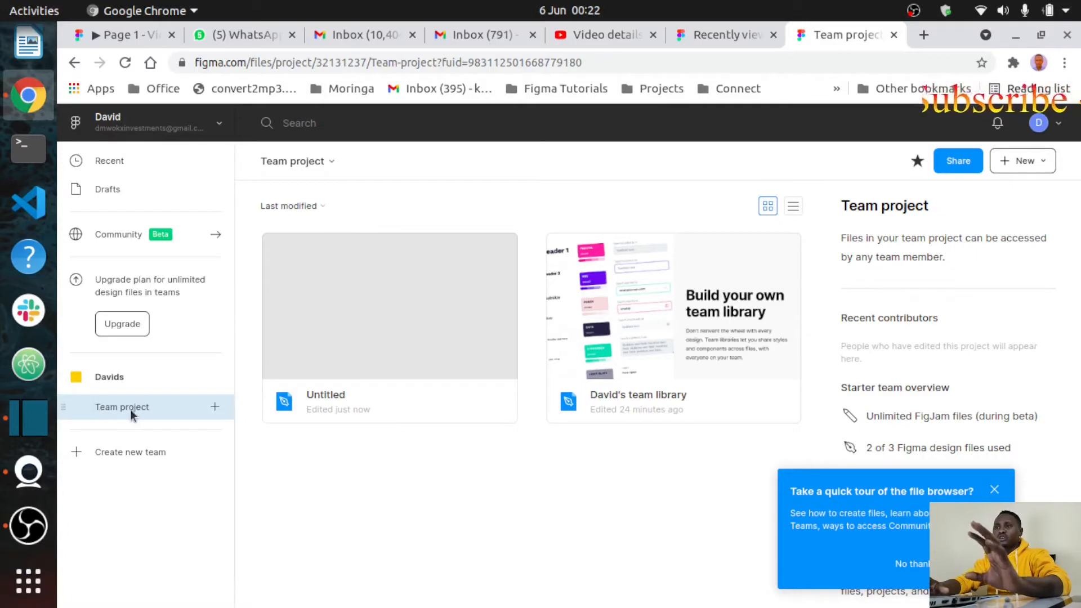
pyautogui.click(214, 406)
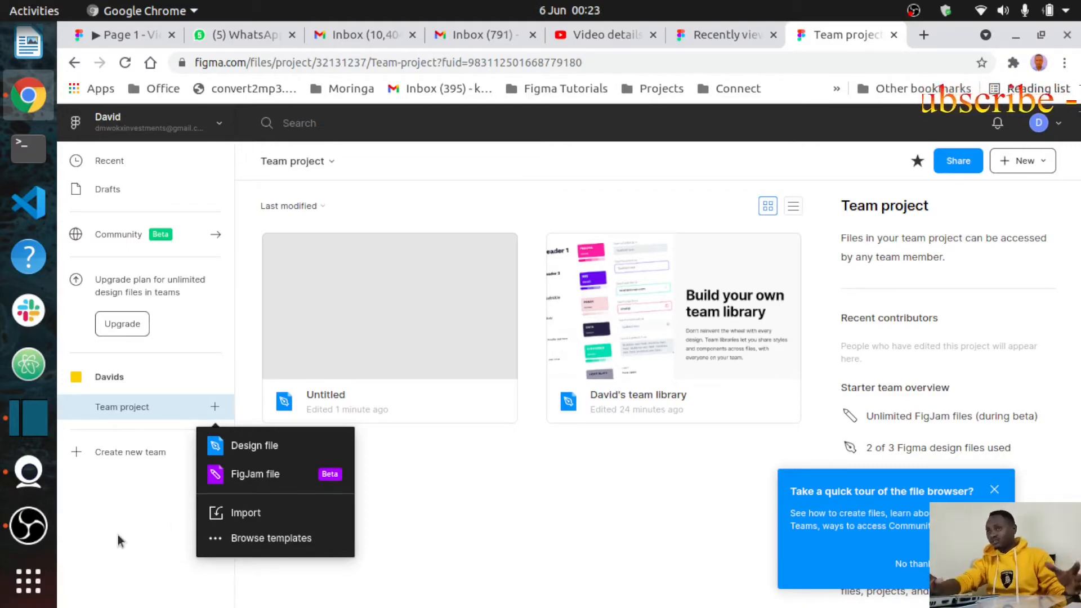
pyautogui.click(145, 502)
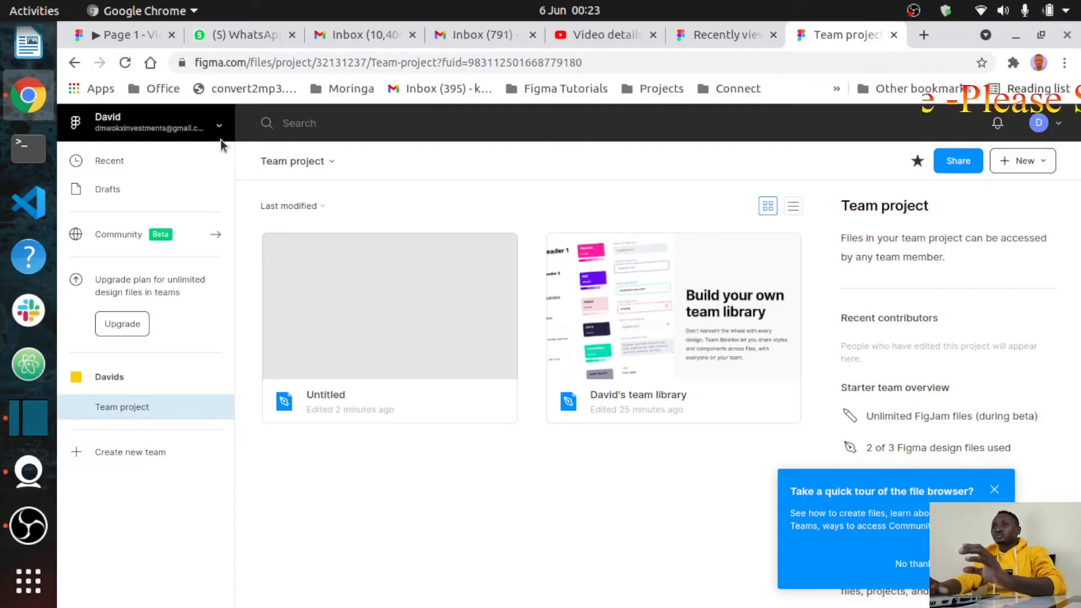
# Step: Return to the Untitled file with browser Back and bring up the main menu's View submenu
pyautogui.click(74, 63)
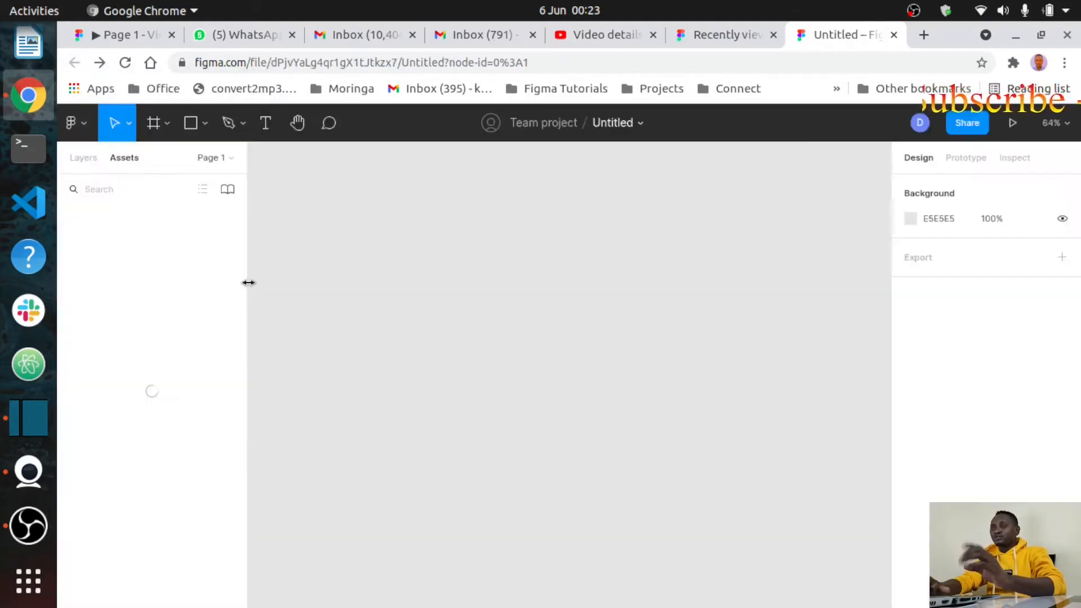
pyautogui.click(83, 131)
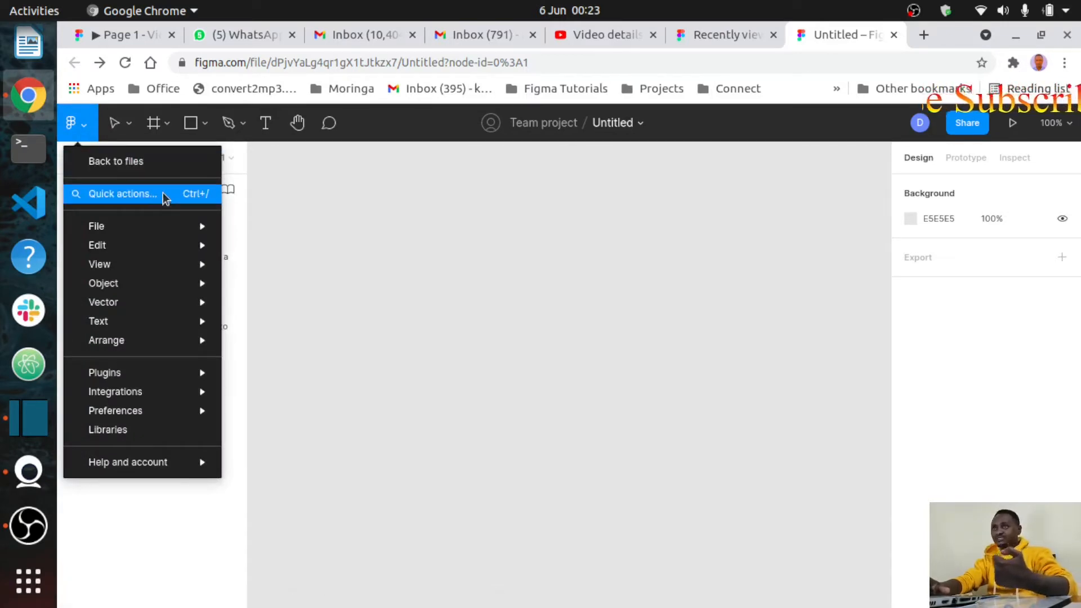
pyautogui.moveTo(133, 228)
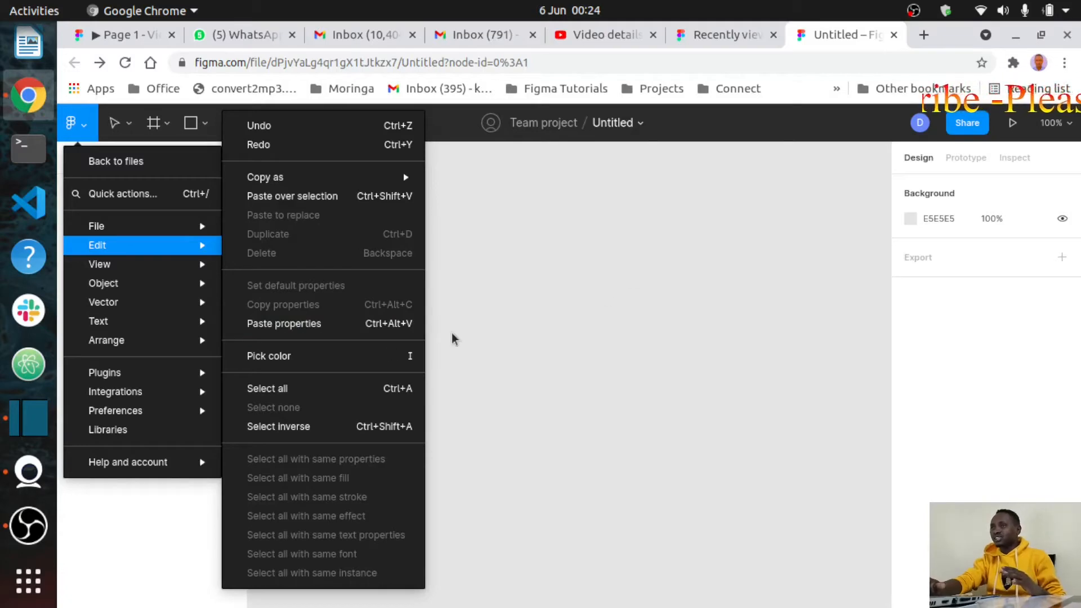
pyautogui.moveTo(125, 264)
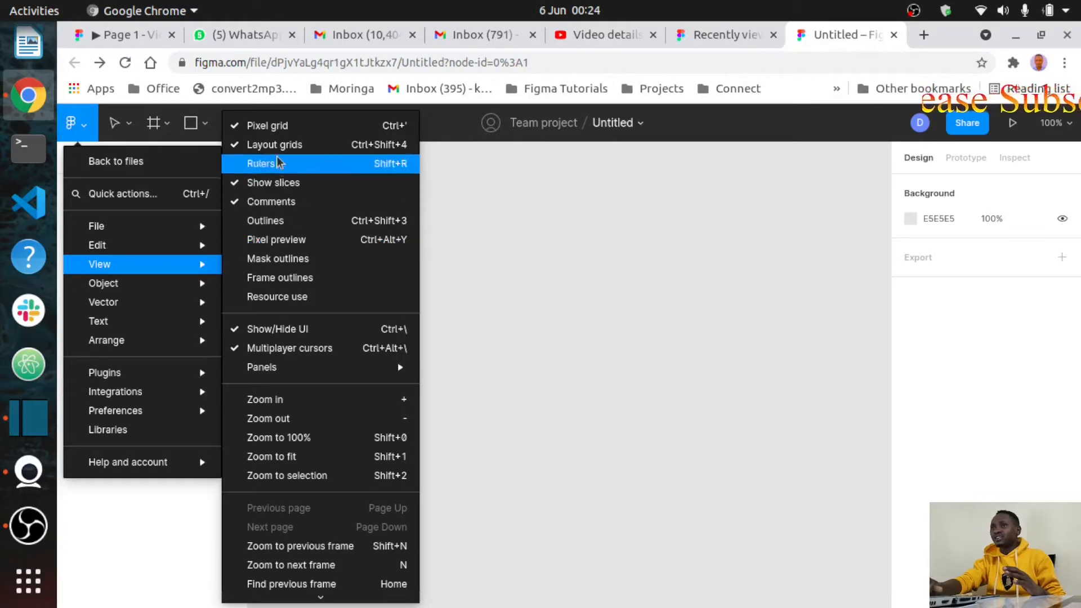
# Step: Turn on outline view and enable pixel preview on the canvas
pyautogui.click(278, 222)
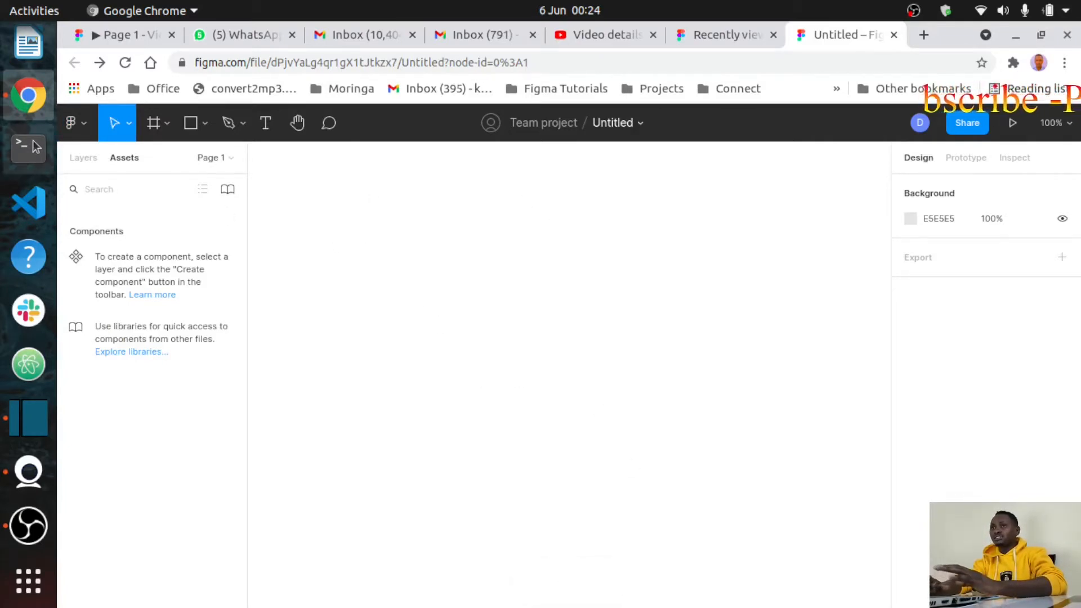
pyautogui.click(78, 125)
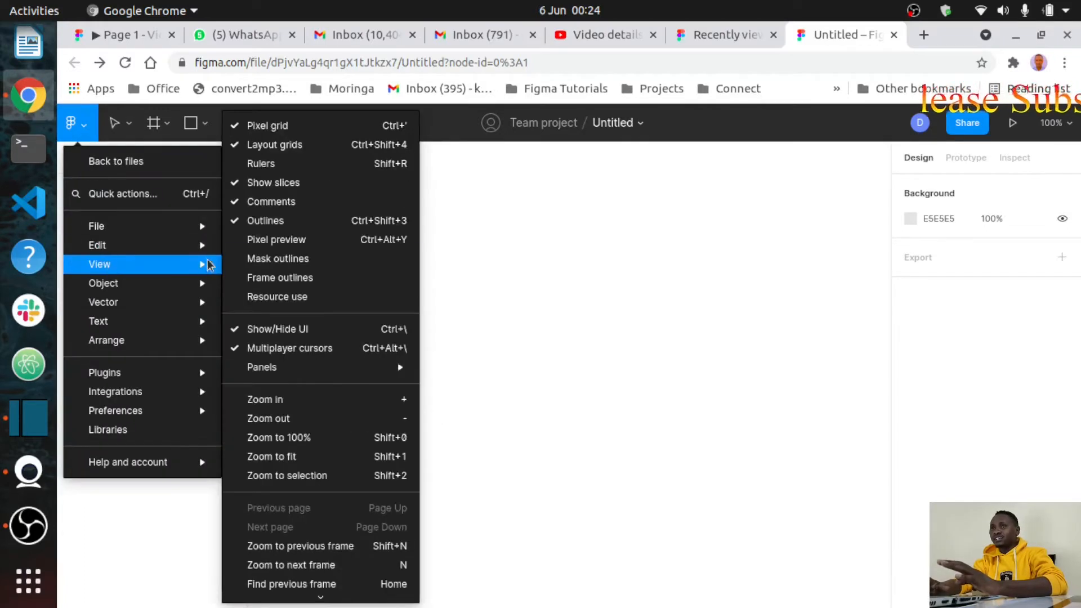
pyautogui.click(242, 240)
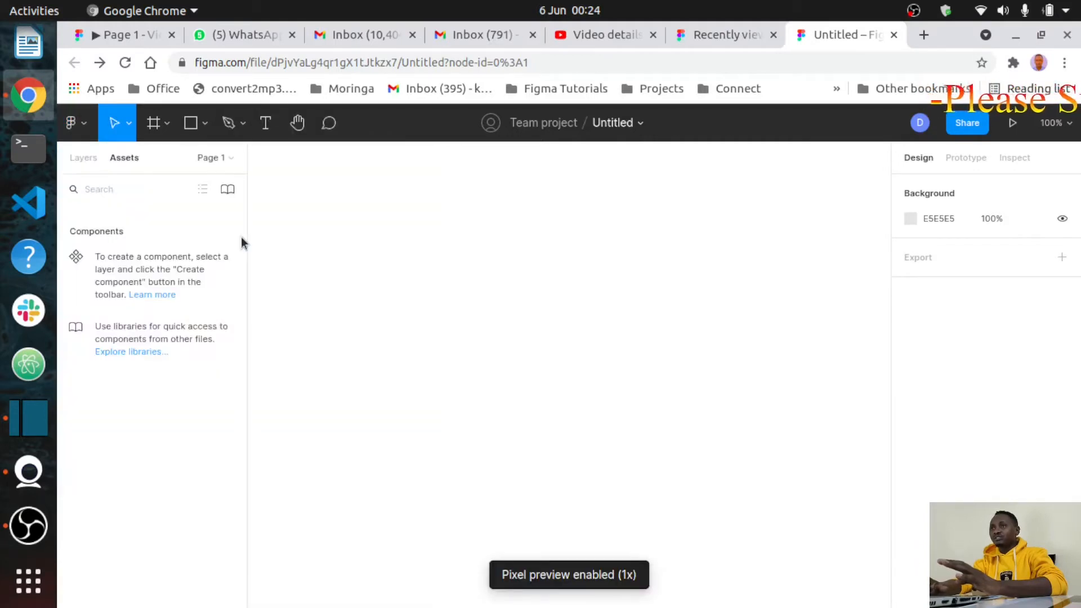
# Step: Show rulers along the canvas edges and turn object outlines back off
pyautogui.click(83, 129)
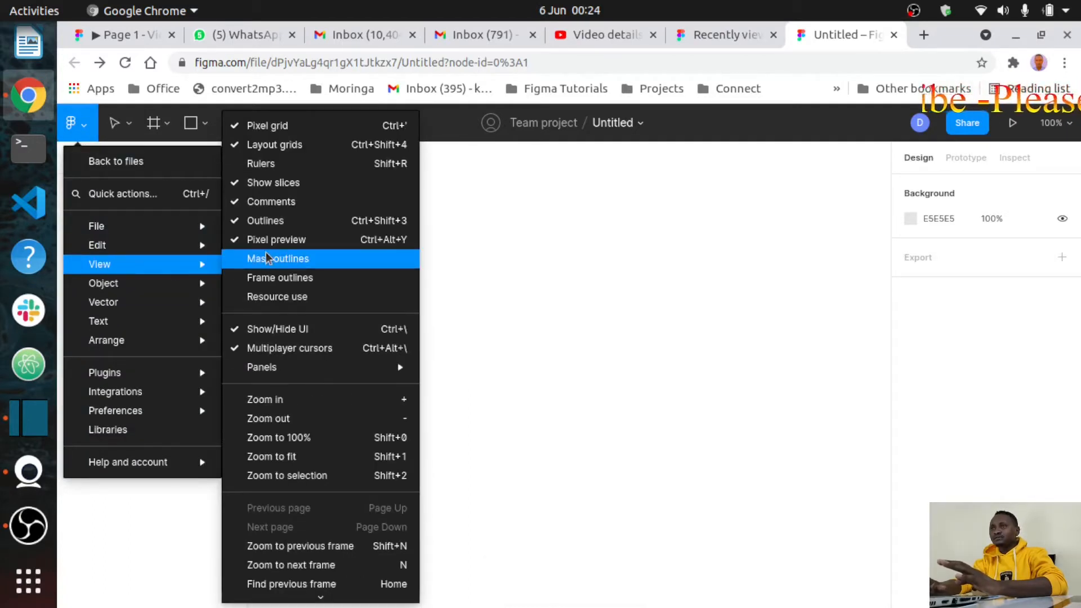
pyautogui.click(248, 169)
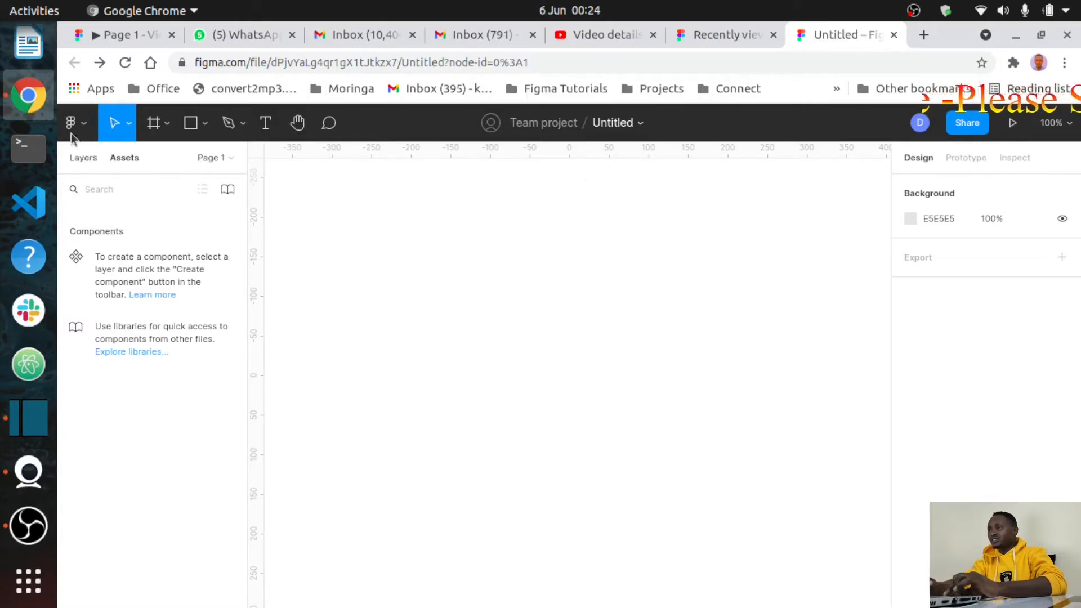
pyautogui.click(86, 127)
pyautogui.moveTo(105, 266)
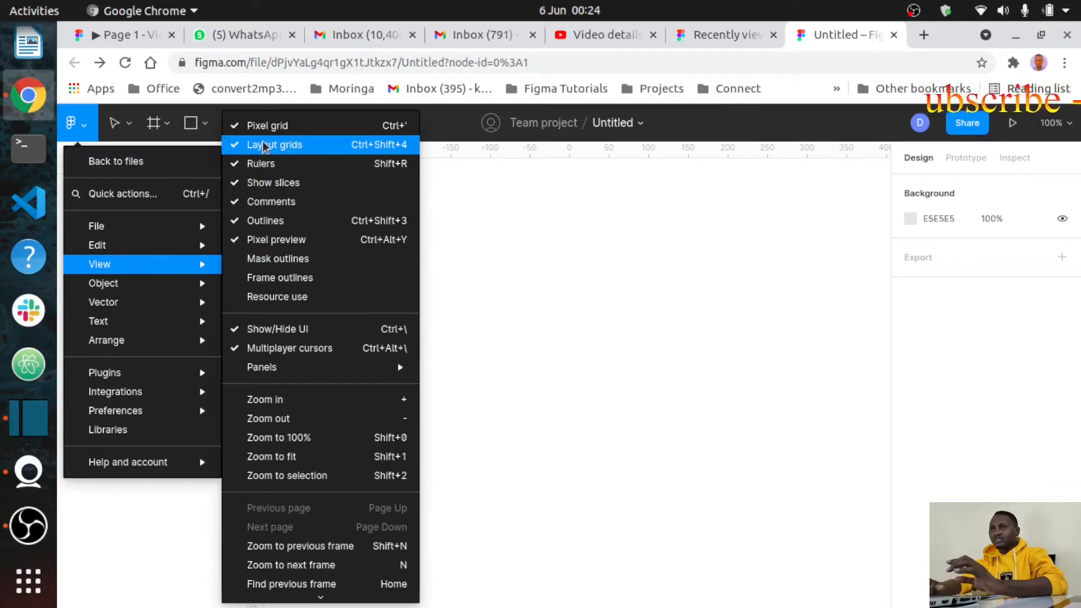
pyautogui.click(235, 221)
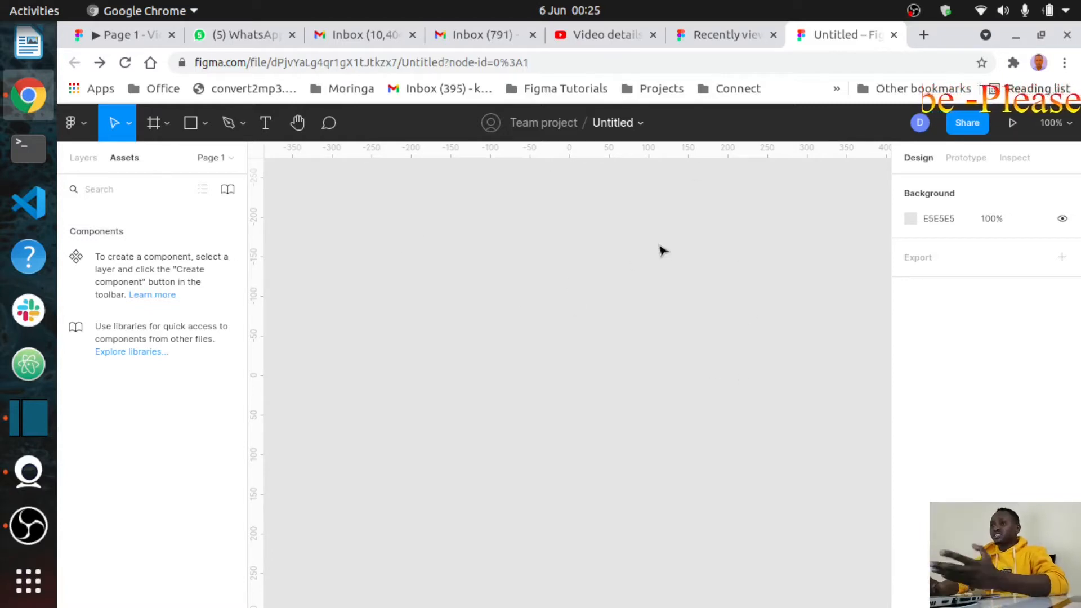
# Step: Set the Page 1 background colour to grey ACA7A7
pyautogui.click(909, 219)
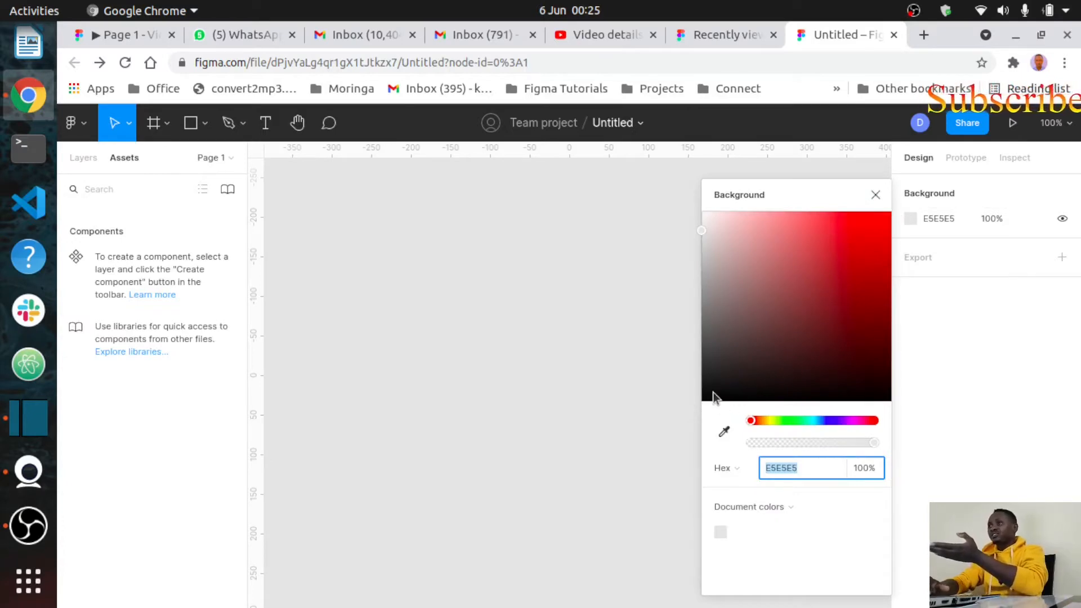
pyautogui.click(713, 387)
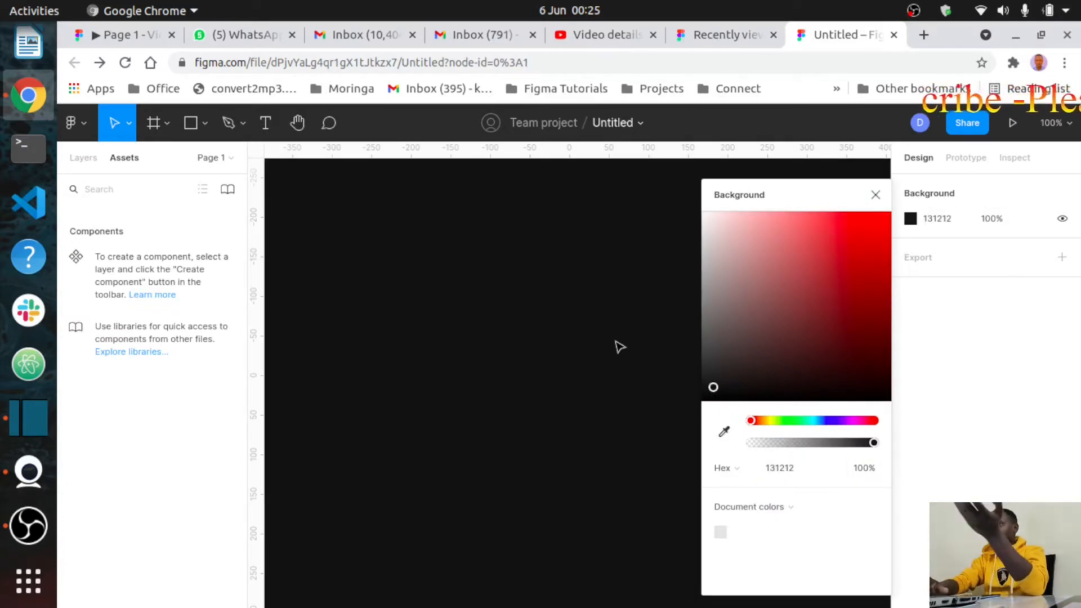
pyautogui.click(863, 292)
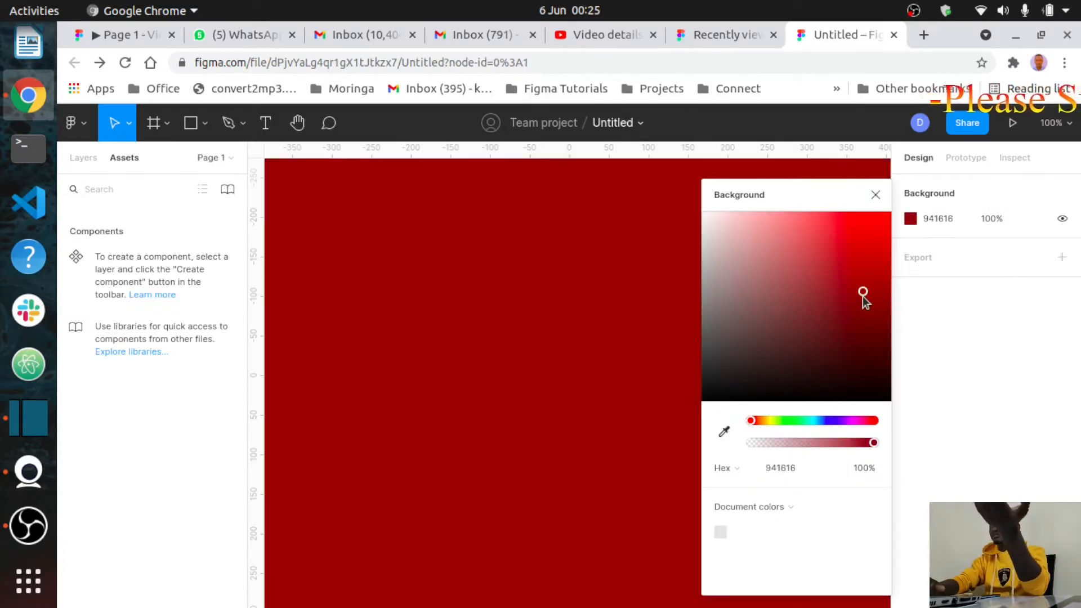
pyautogui.click(859, 242)
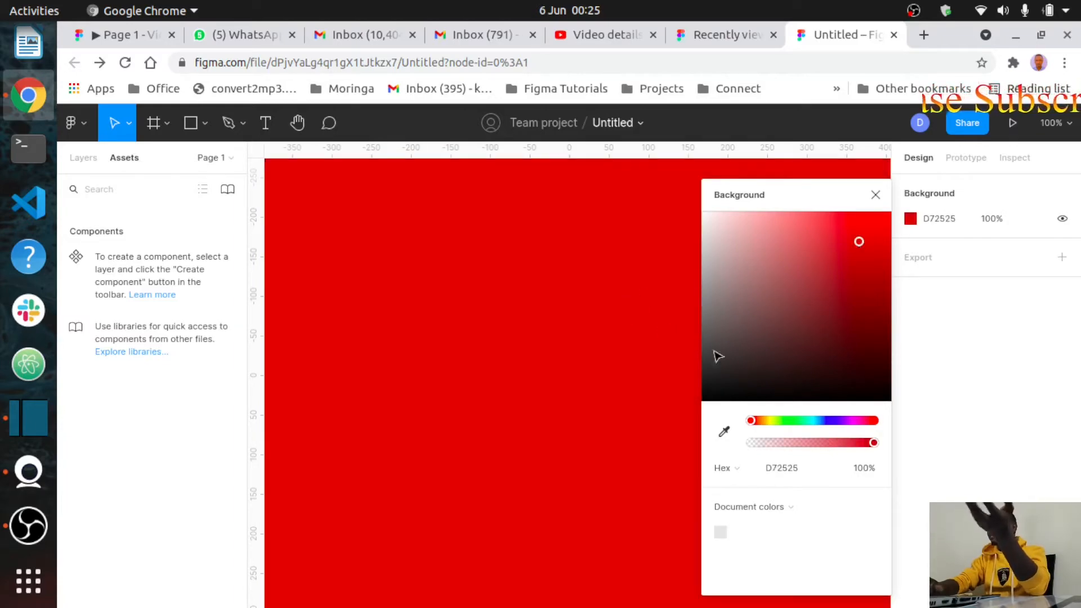
pyautogui.click(726, 250)
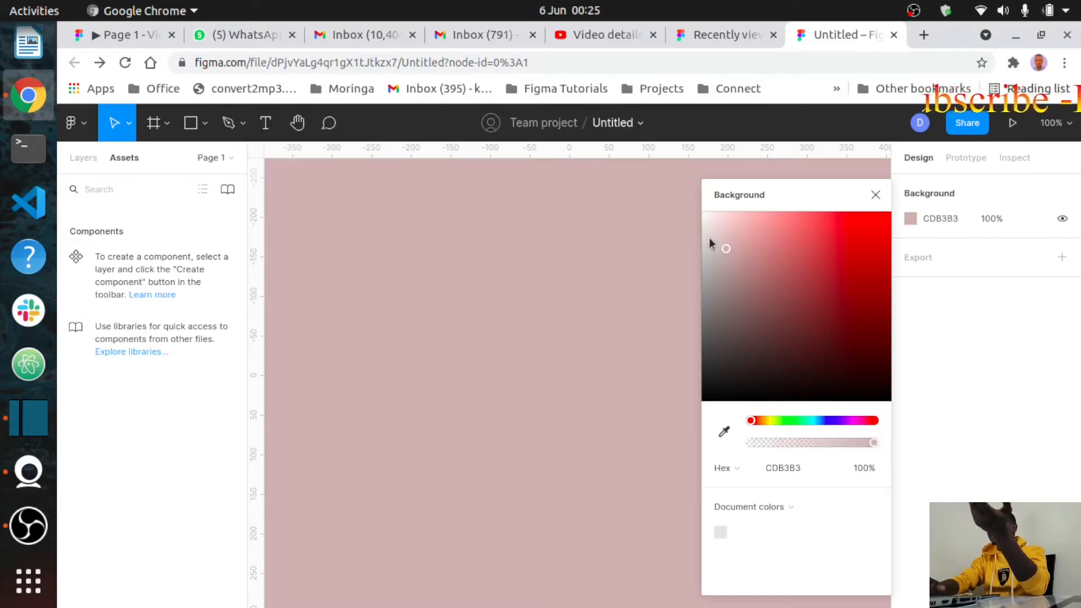
pyautogui.click(707, 274)
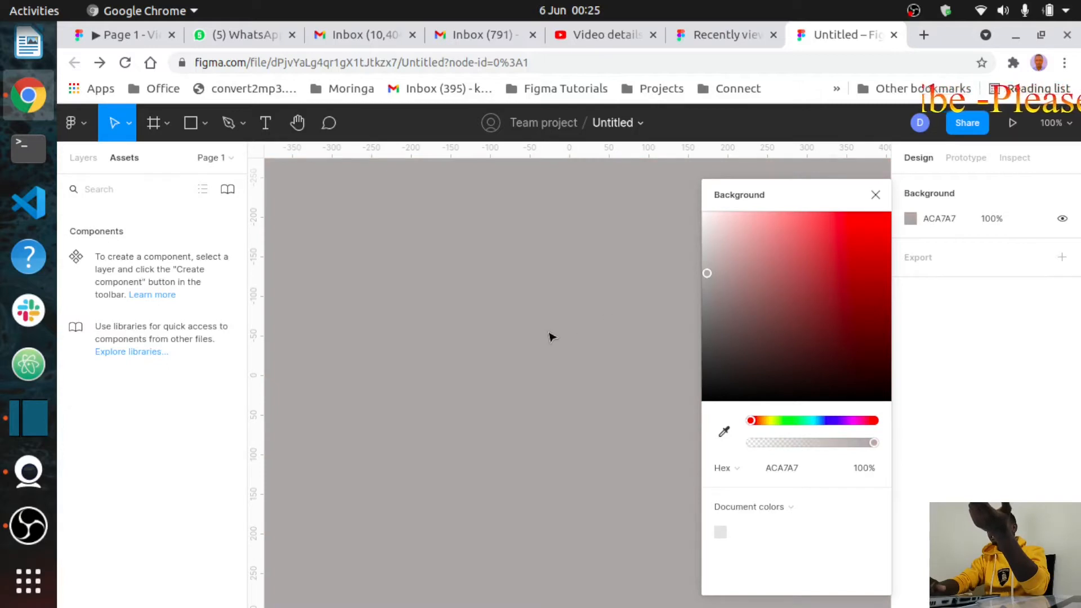
# Step: Close the colour picker and hide the background, then show it again
pyautogui.click(875, 195)
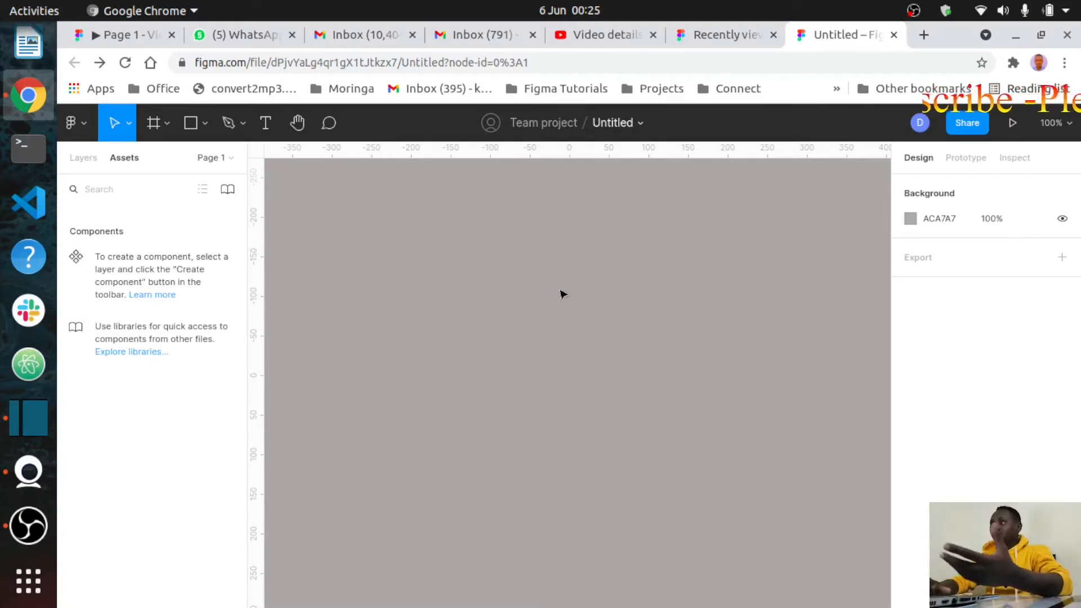
pyautogui.click(1062, 219)
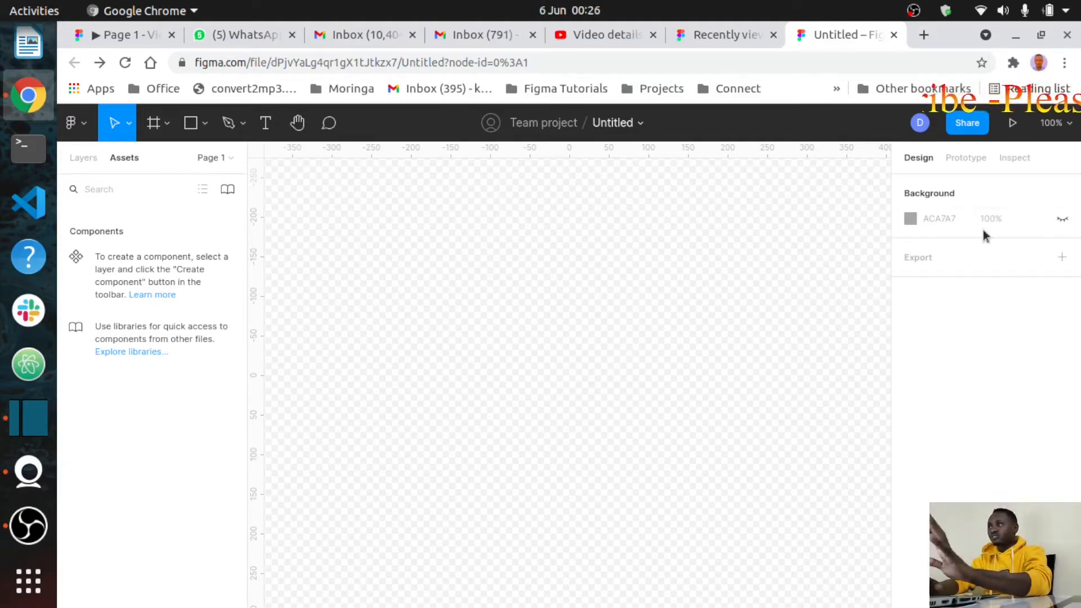
pyautogui.click(1063, 219)
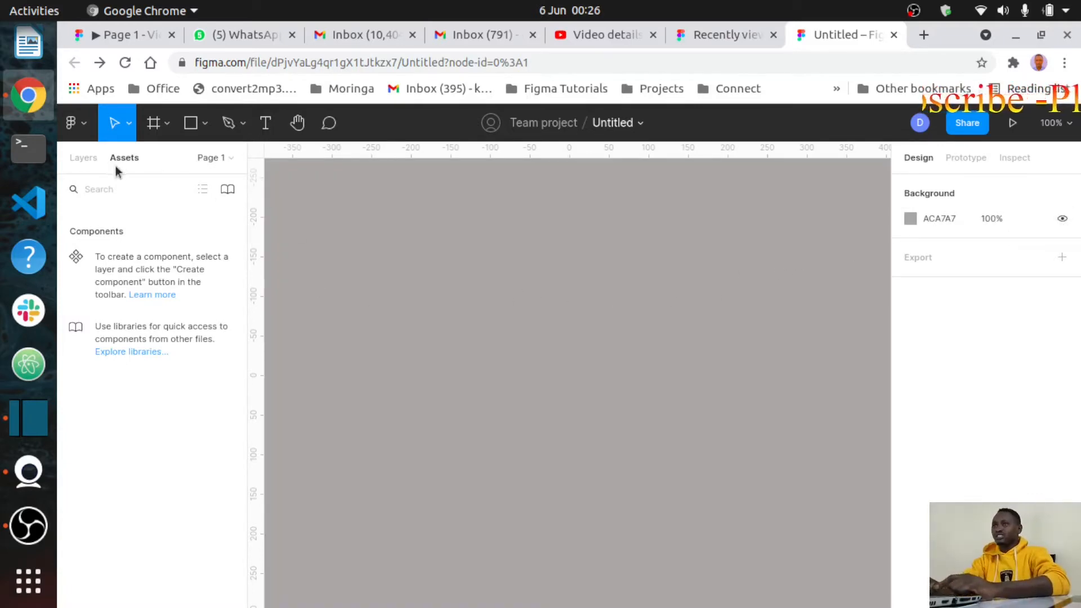
# Step: Switch the left panel to the Layers list and open the Figma main menu
pyautogui.click(87, 162)
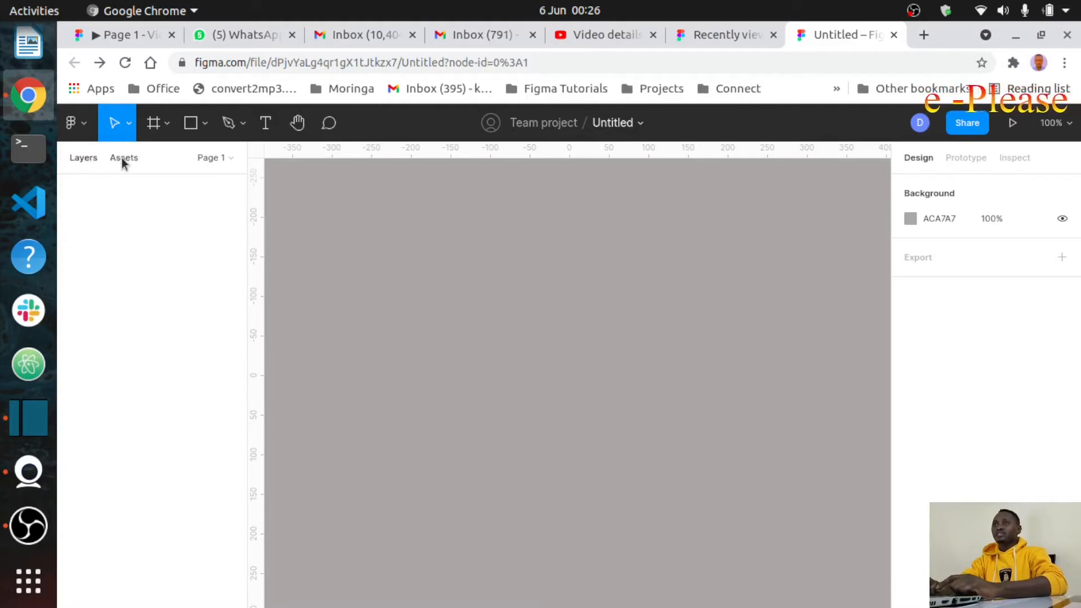
pyautogui.click(85, 127)
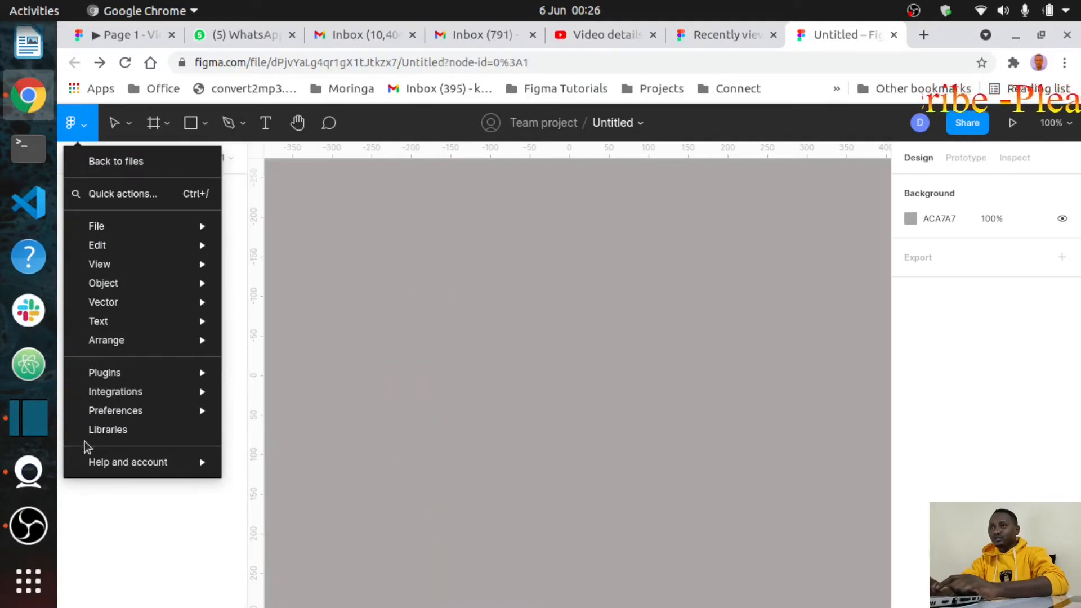
pyautogui.moveTo(102, 304)
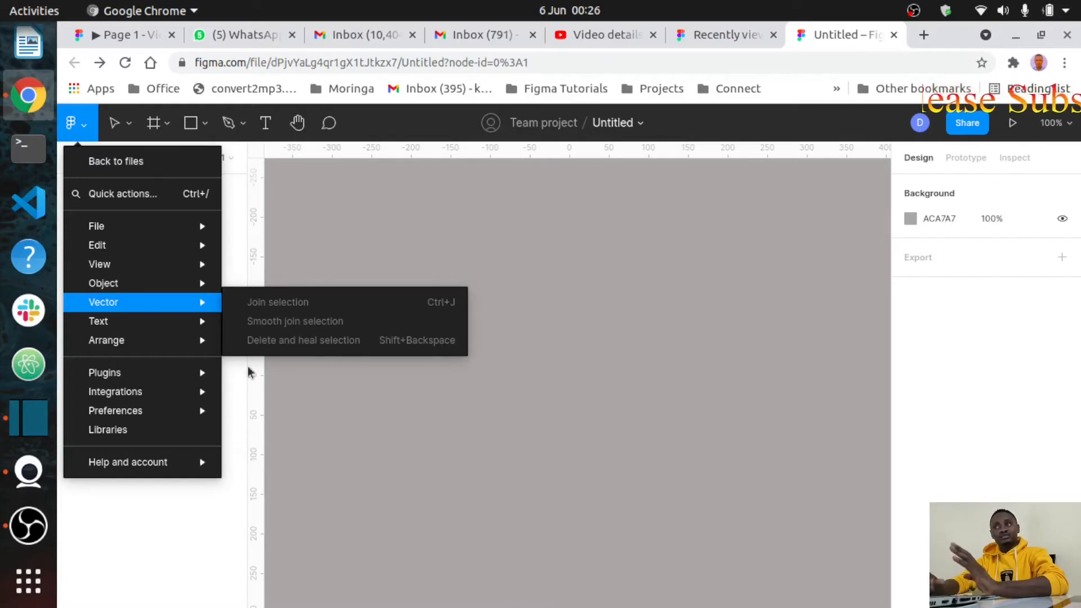
pyautogui.moveTo(195, 323)
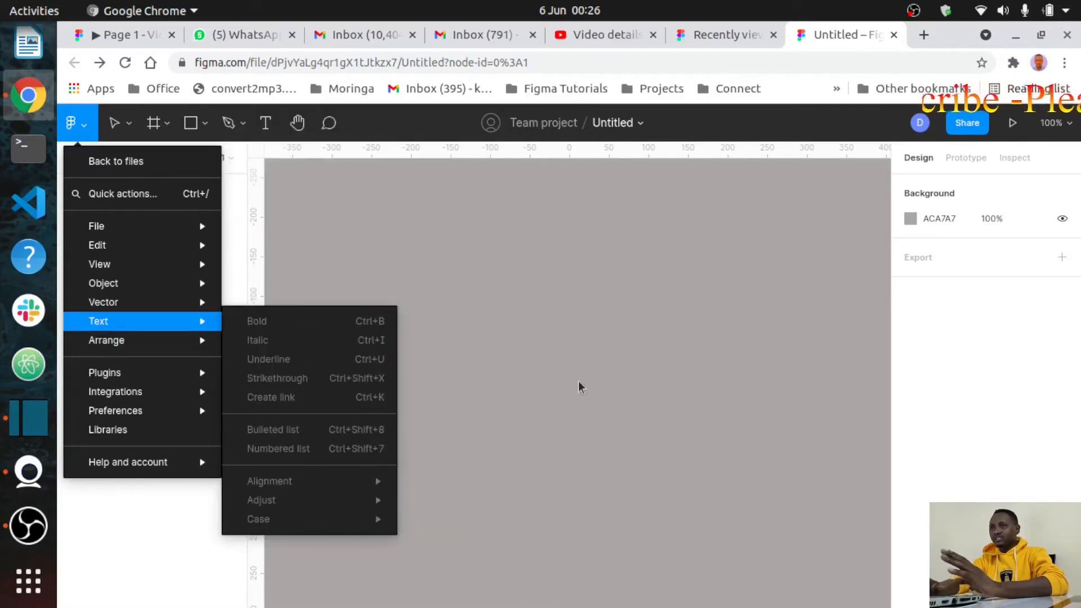
pyautogui.moveTo(260, 530)
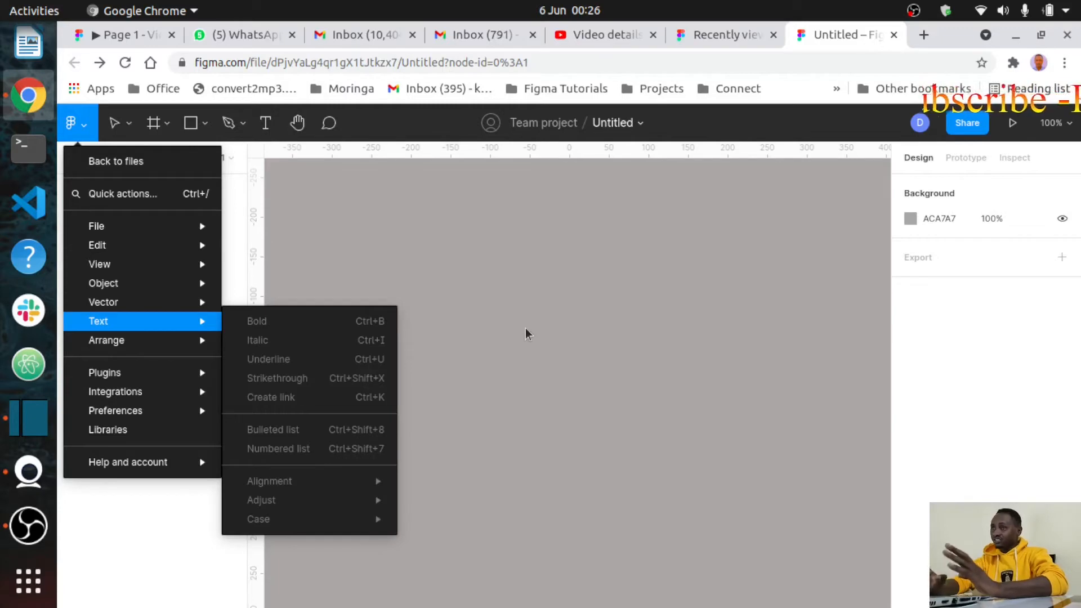
pyautogui.moveTo(166, 349)
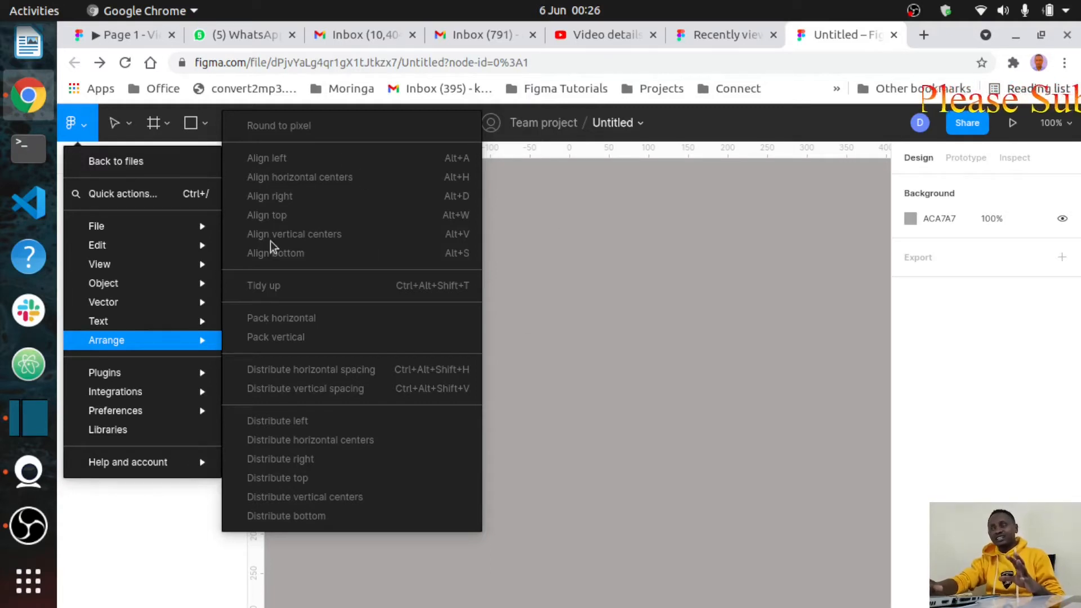
pyautogui.moveTo(127, 376)
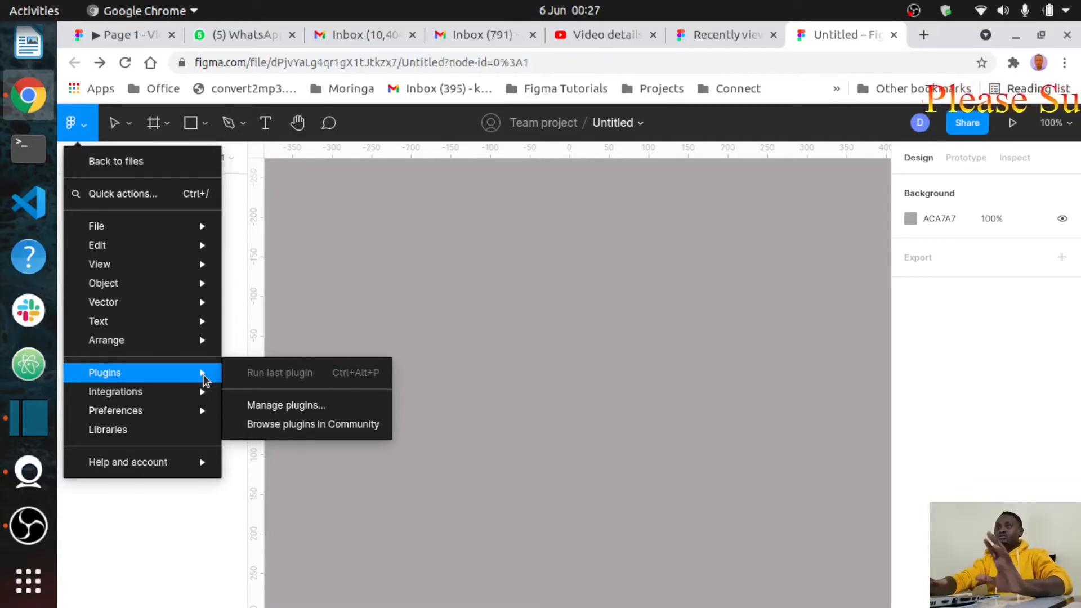
# Step: Close the main menu and list the Move tool's options, Move and Scale
pyautogui.moveTo(156, 399)
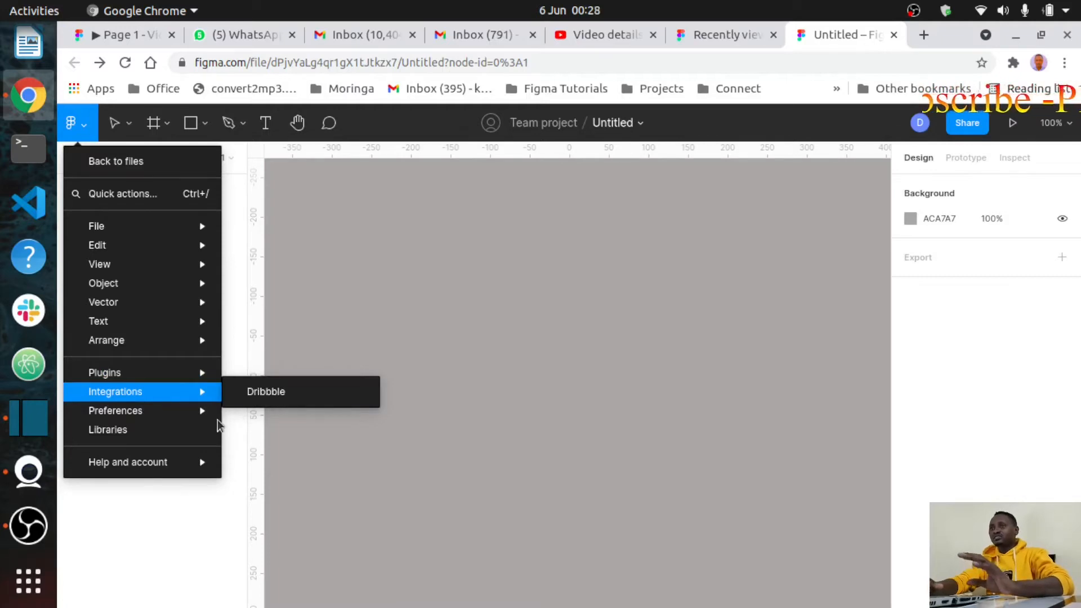
pyautogui.moveTo(197, 462)
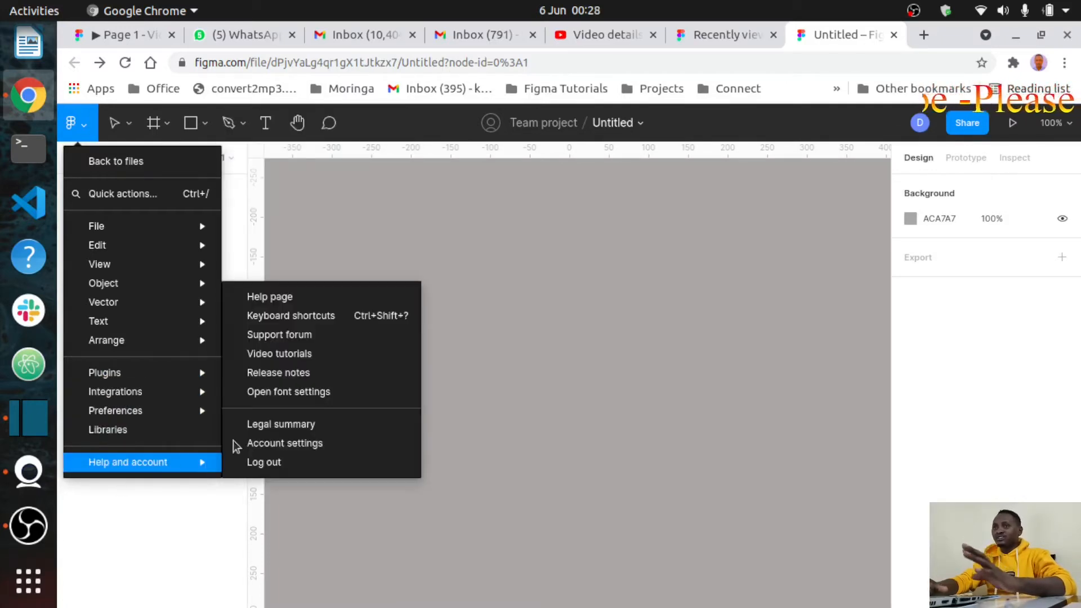
pyautogui.click(538, 325)
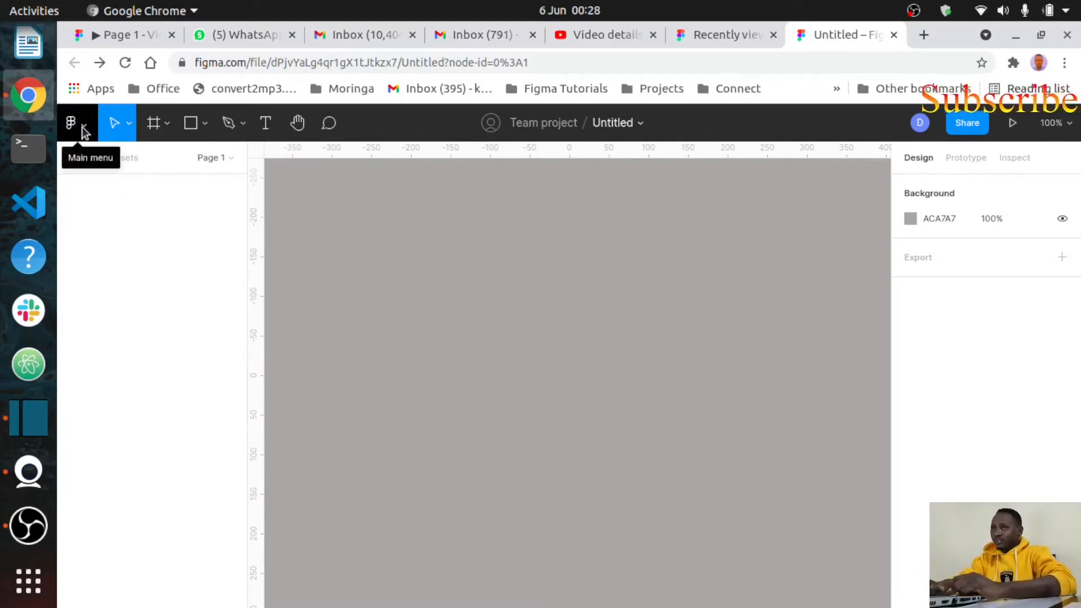
pyautogui.click(130, 123)
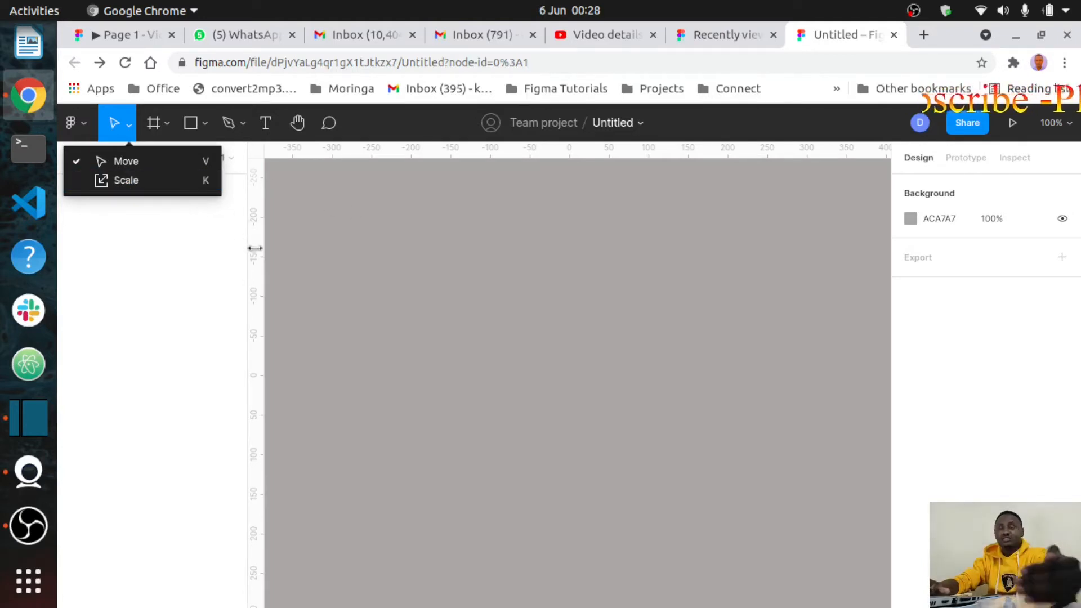
# Step: Close the Move tool choices, check the Frame tool choices, and dismiss the chat notification
pyautogui.click(341, 218)
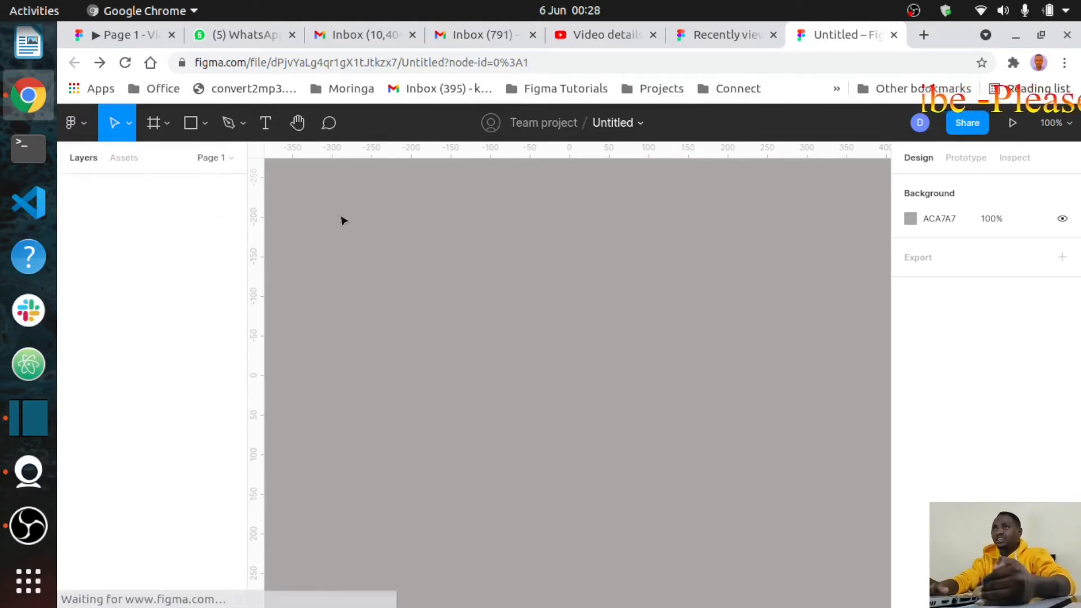
pyautogui.click(166, 127)
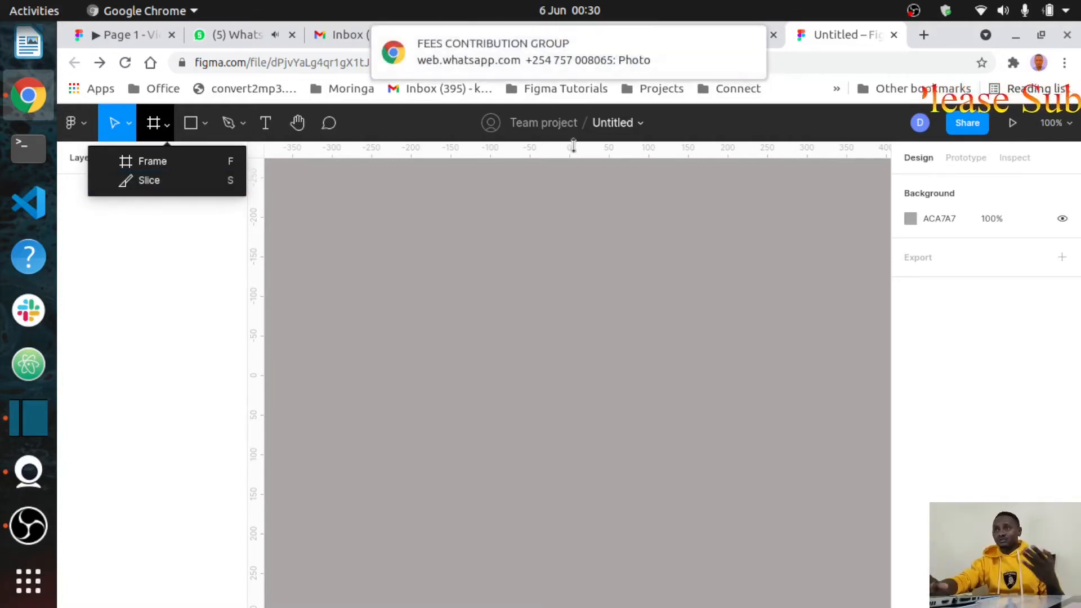
pyautogui.click(748, 41)
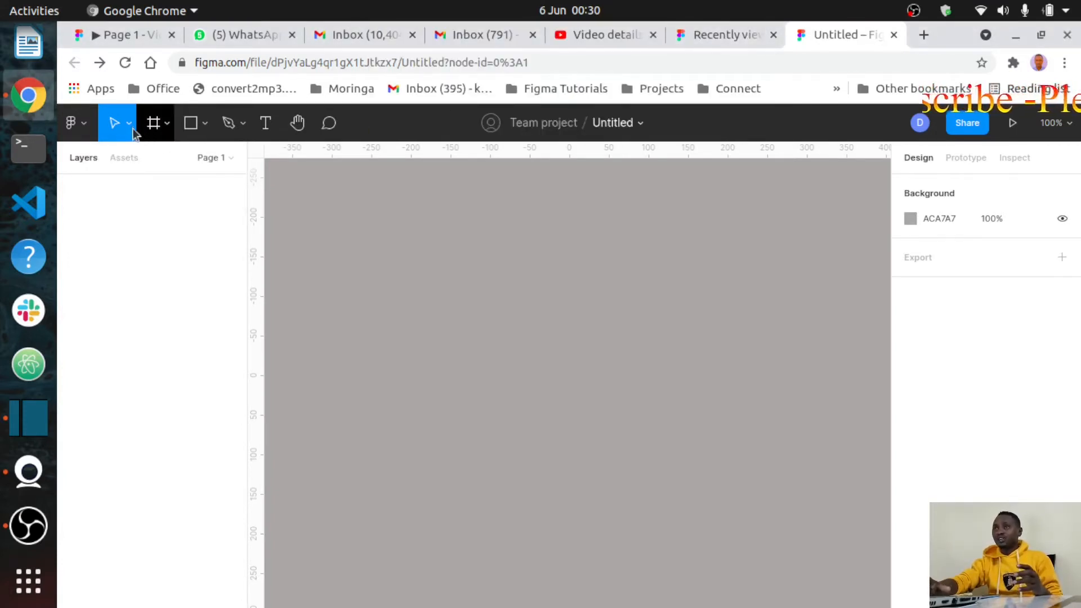
# Step: Open the Shape tools list showing the Rectangle, Line and Ellipse options
pyautogui.click(171, 122)
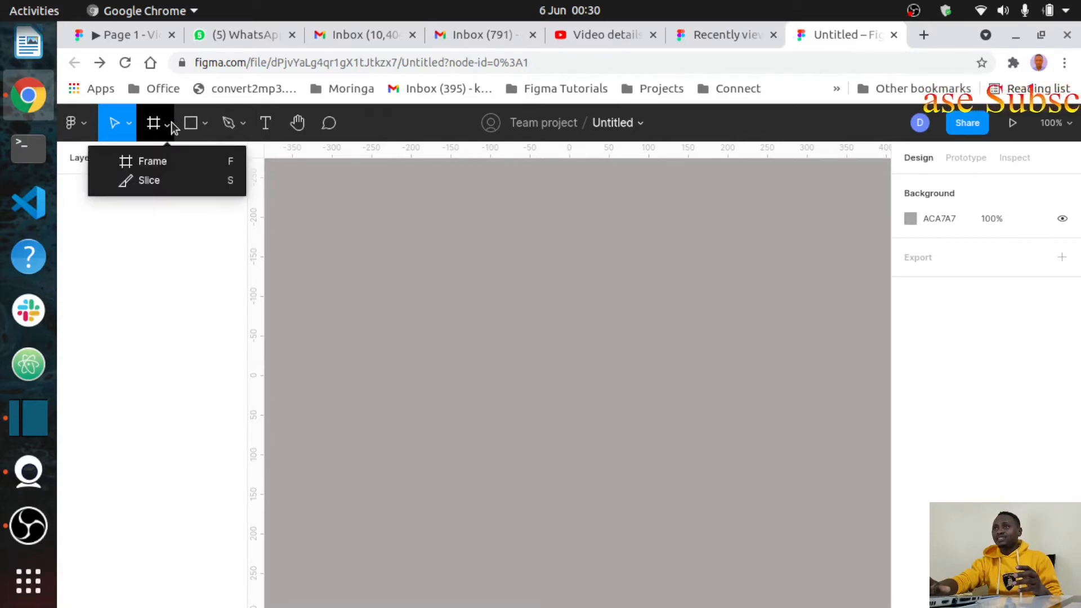
pyautogui.click(171, 121)
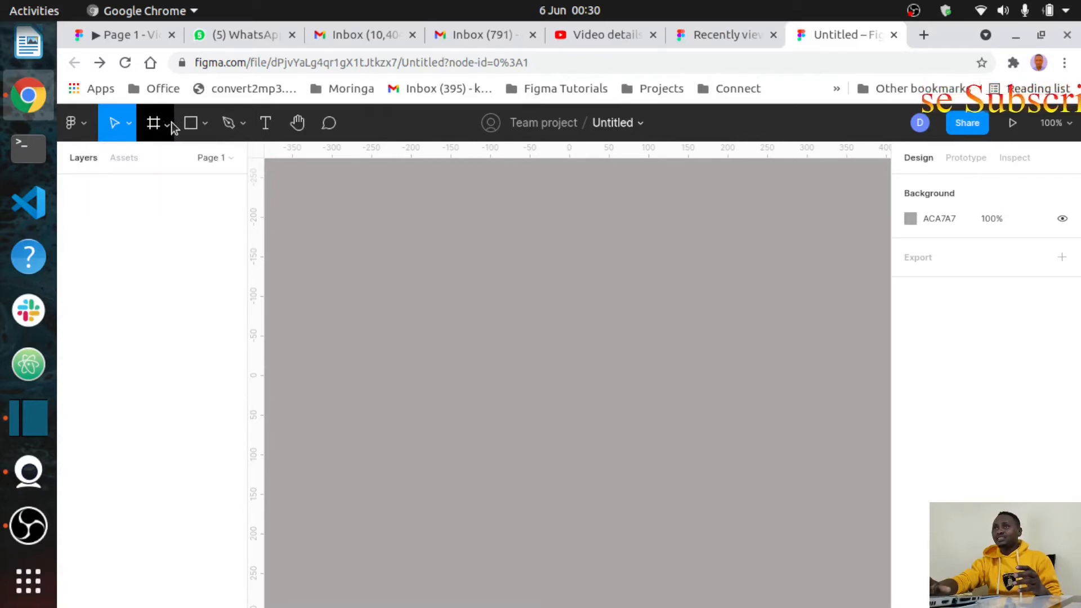
pyautogui.click(207, 121)
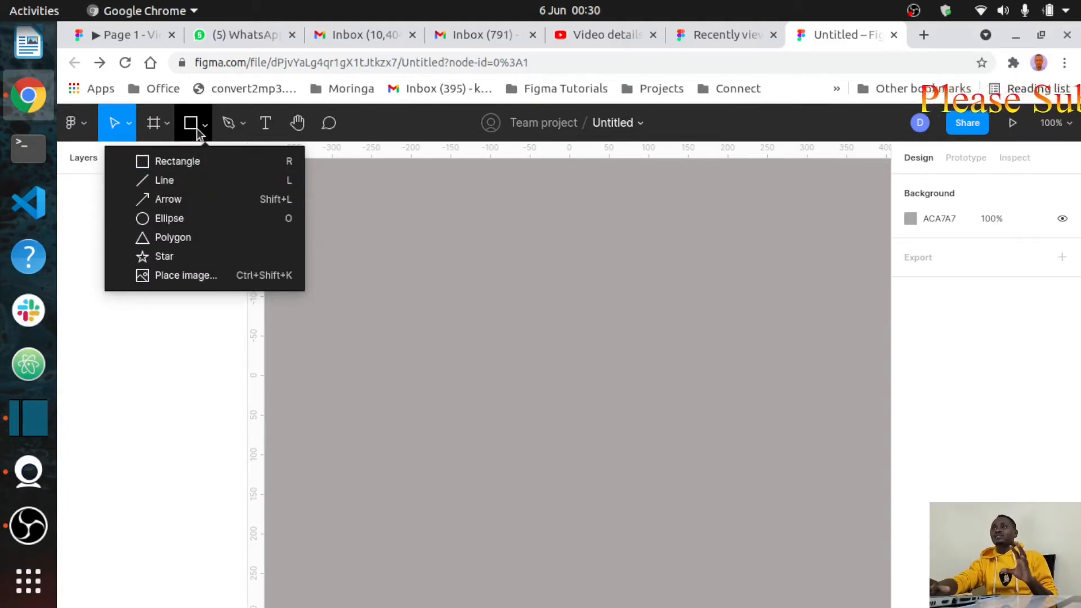
# Step: Close the Shape tools list, reopen it to view the shapes, then close it again
pyautogui.click(440, 248)
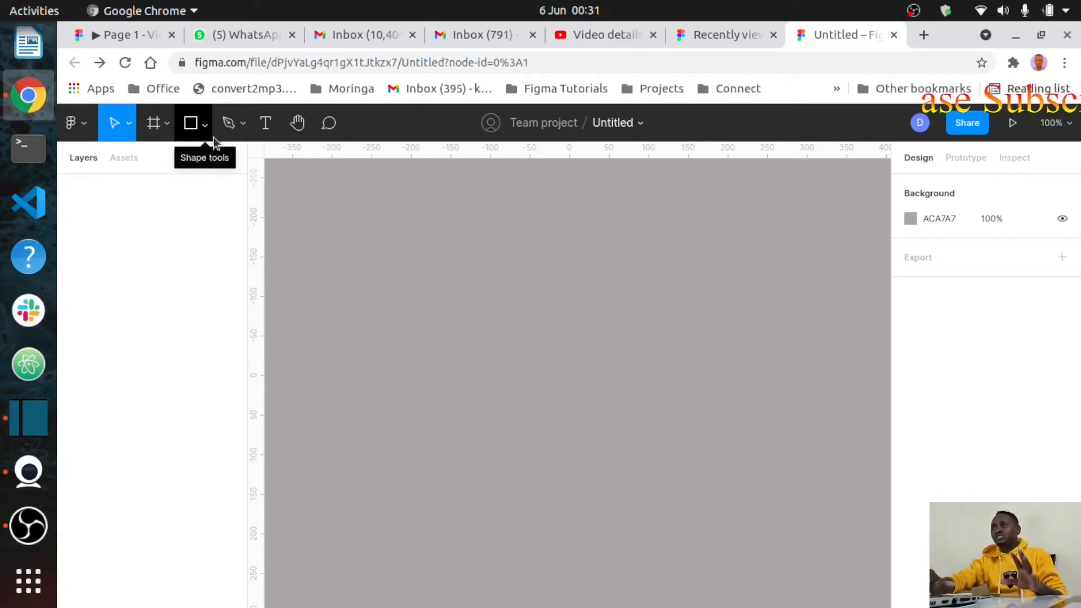
pyautogui.click(206, 125)
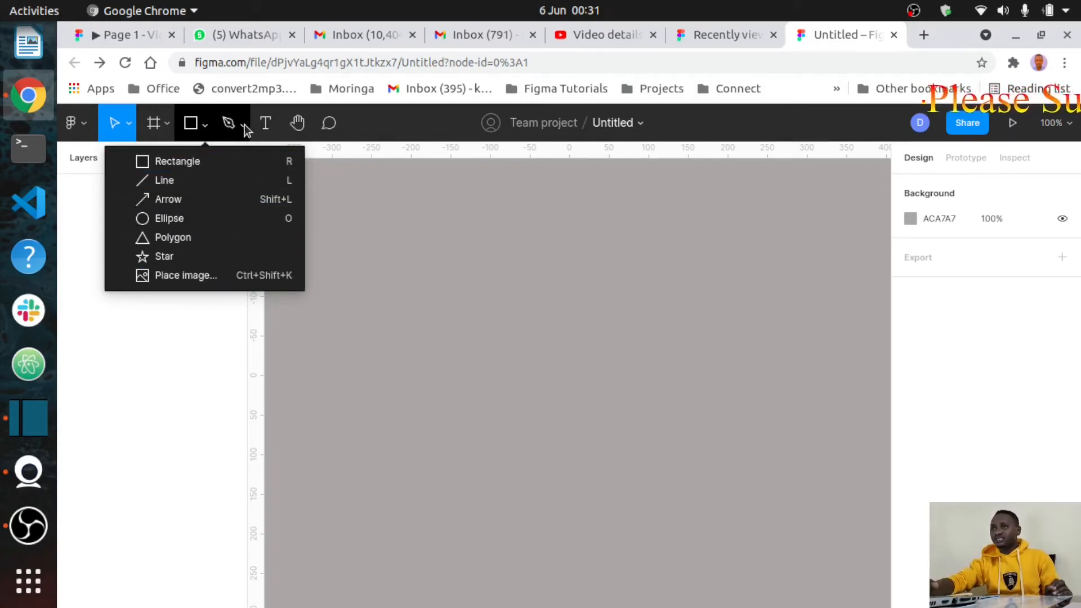
pyautogui.click(366, 198)
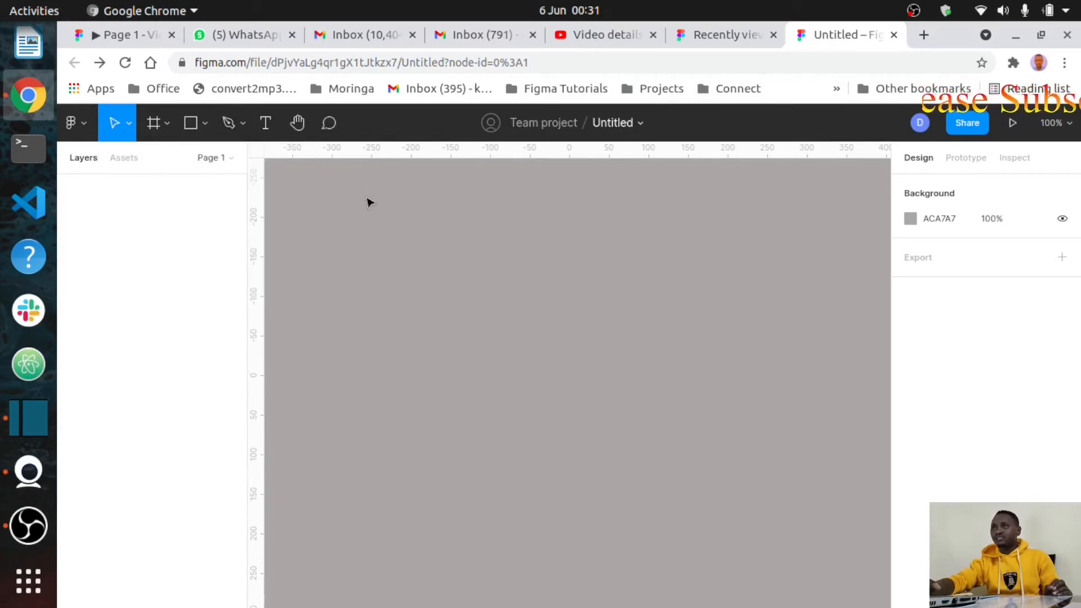
pyautogui.click(243, 123)
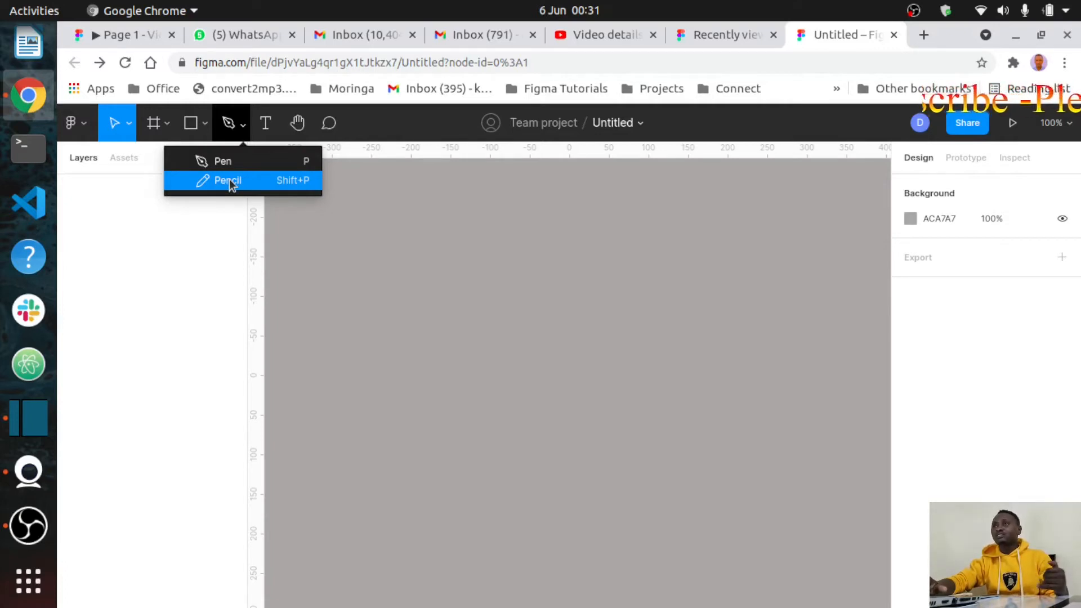
pyautogui.click(387, 169)
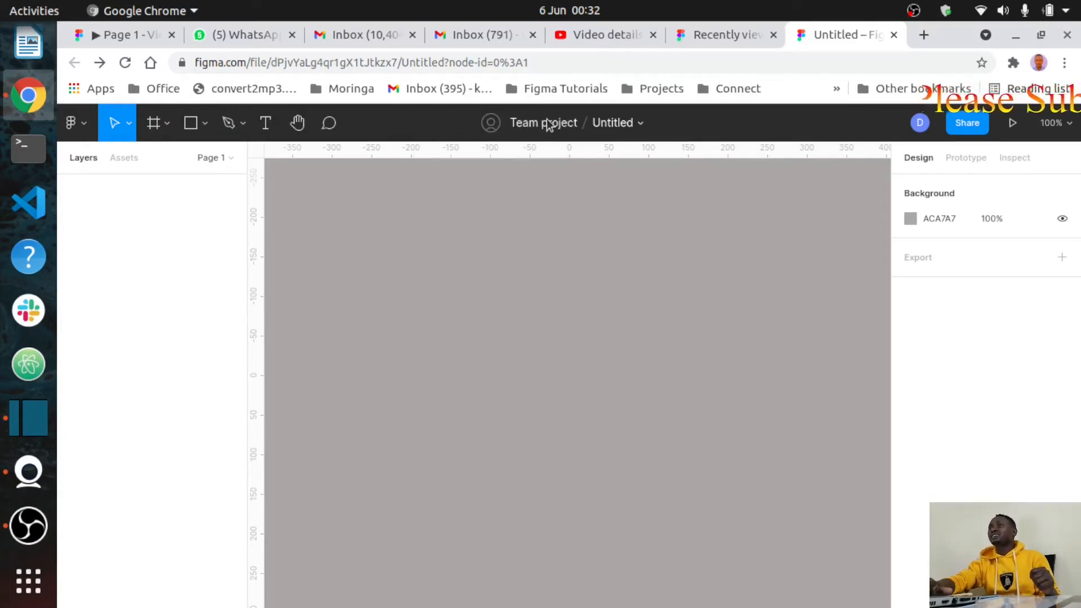
# Step: Rename the file from 'Untitled' to 'Introduction to Figma Interface'
pyautogui.click(625, 123)
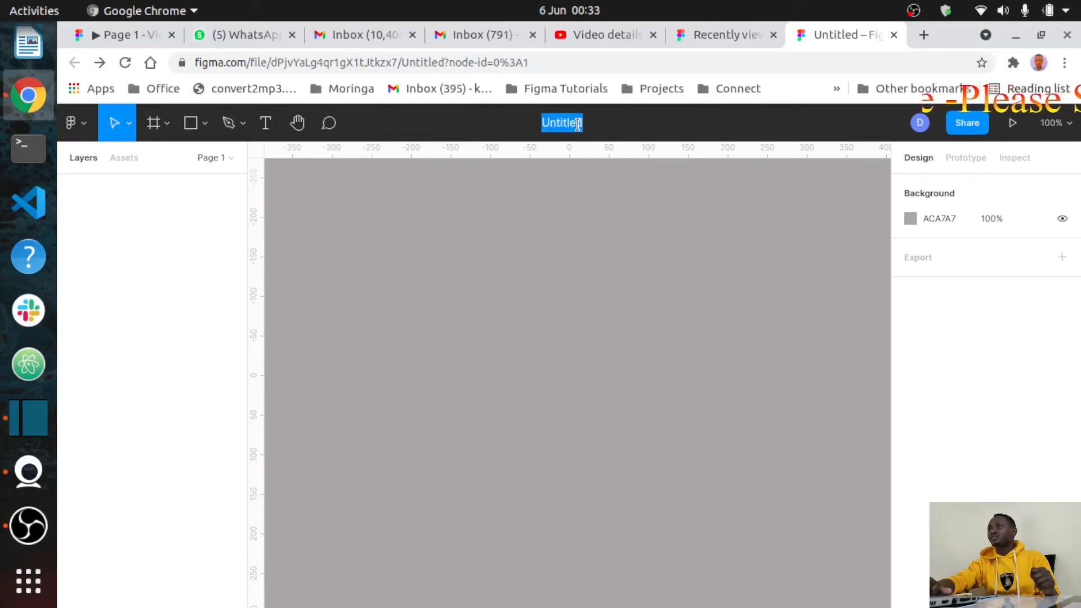
pyautogui.click(597, 127)
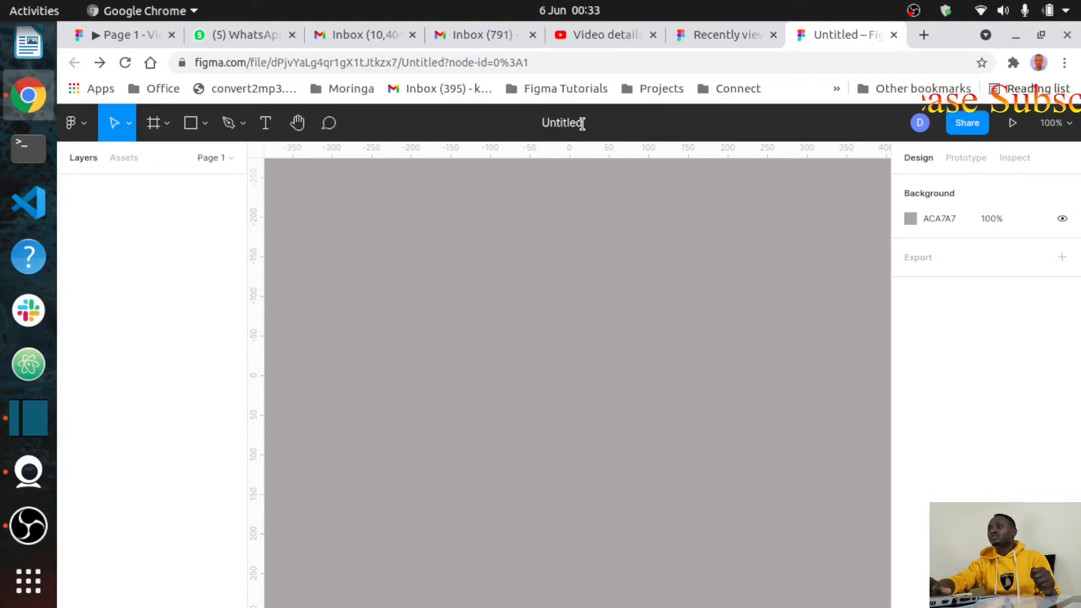
pyautogui.press('BackSpace')
pyautogui.press('BackSpace')
pyautogui.press('BackSpace')
pyautogui.press('BackSpace')
pyautogui.press('BackSpace')
pyautogui.press('BackSpace')
pyautogui.press('BackSpace')
pyautogui.press('BackSpace')
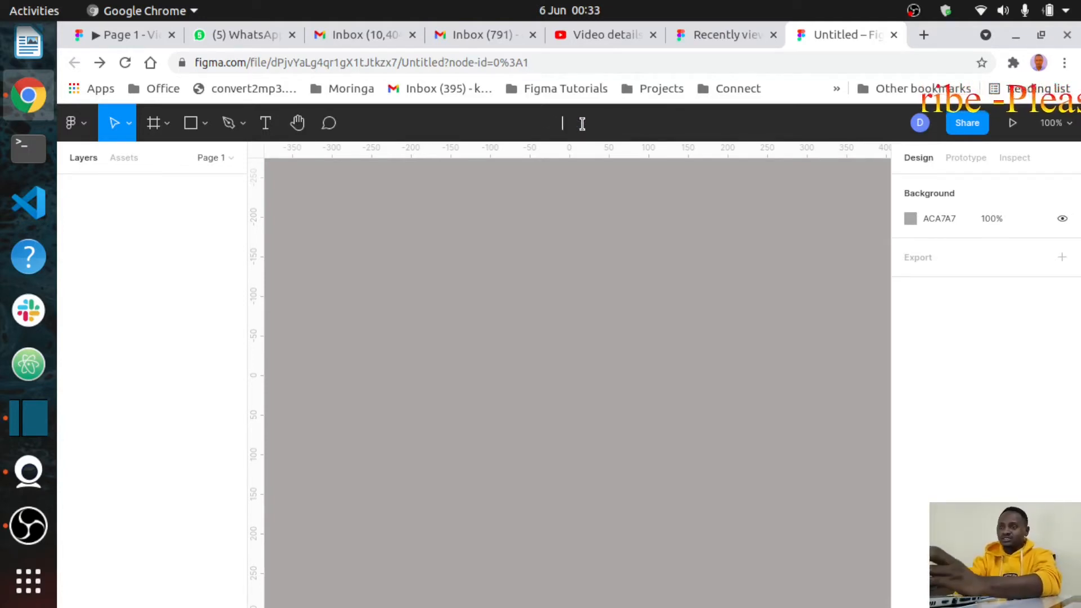
pyautogui.write('Introd')
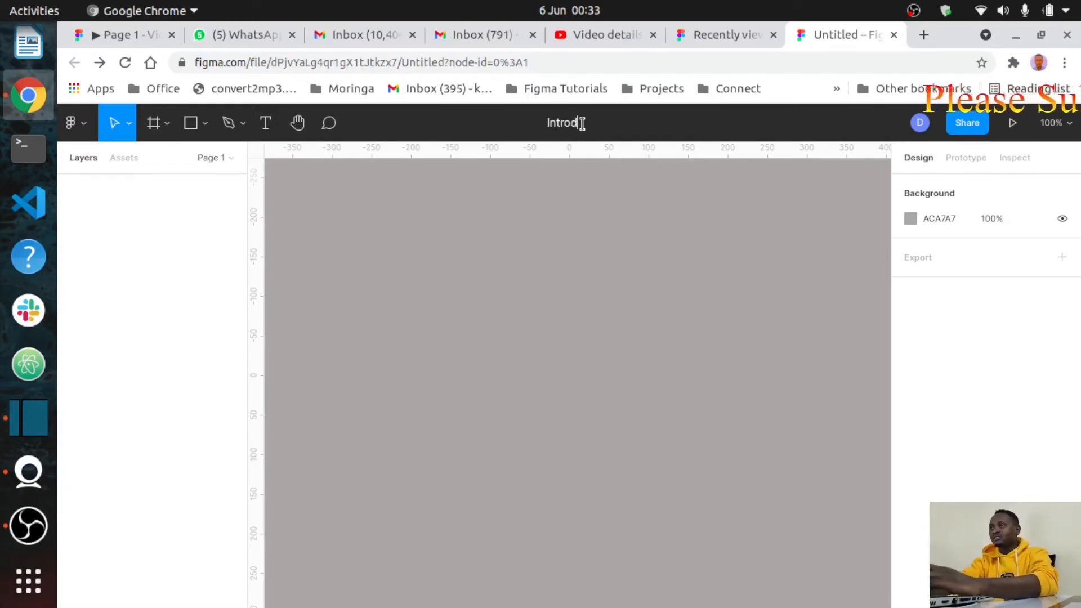
pyautogui.write('uction')
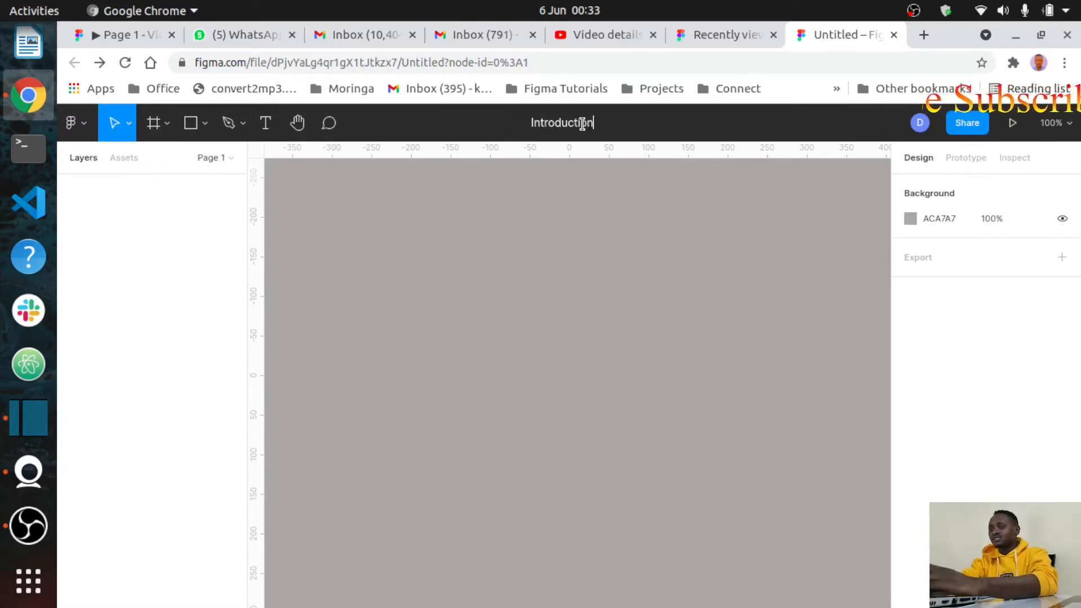
pyautogui.write(' to F')
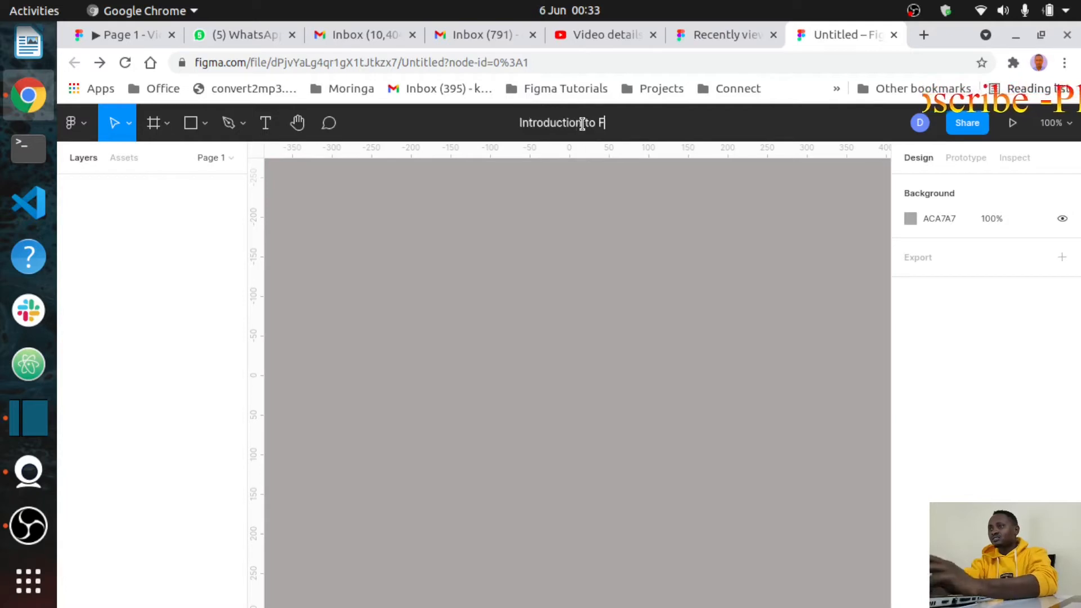
pyautogui.write('igma Int')
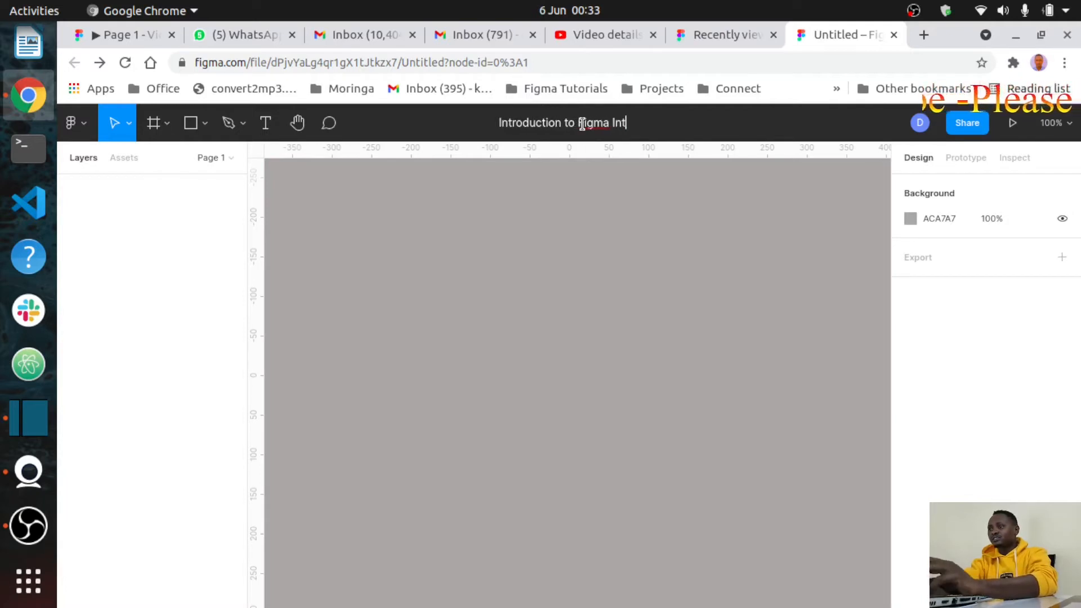
pyautogui.write('erface')
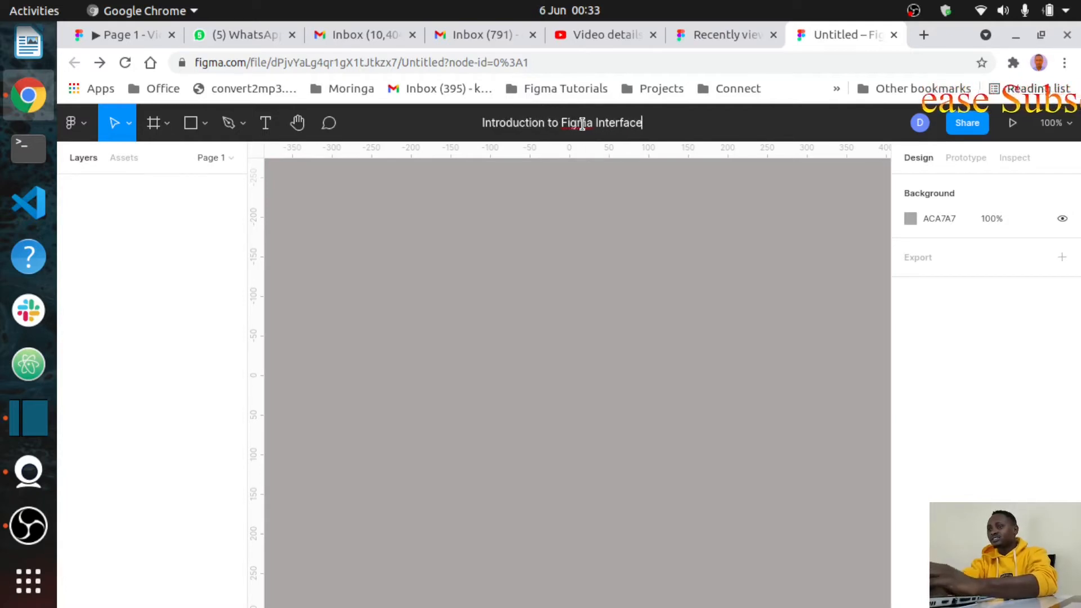
pyautogui.click(589, 244)
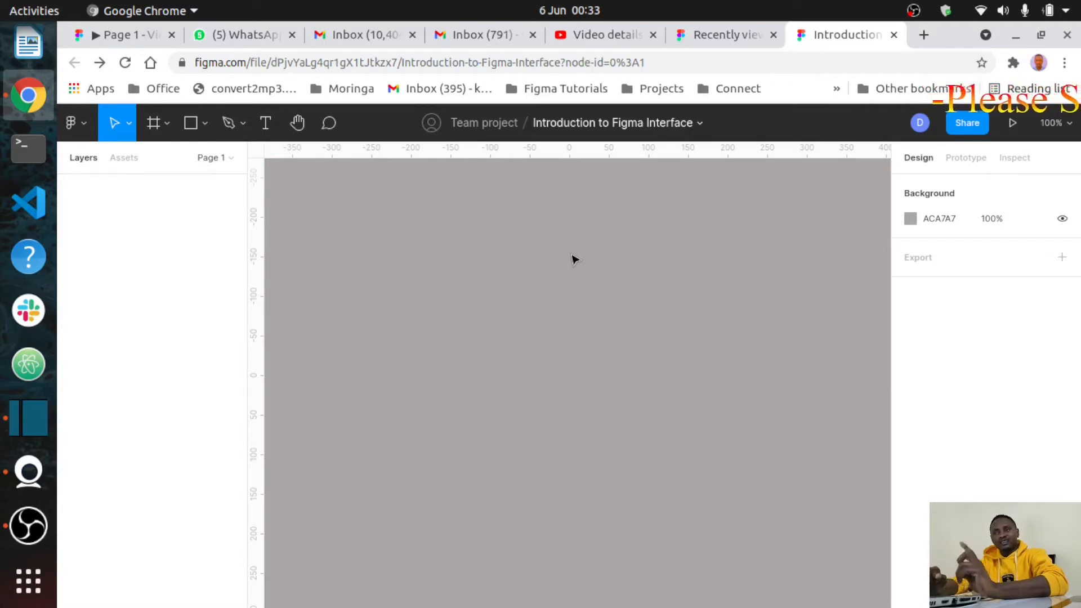
# Step: Activate the Frame tool so the right panel lists frame size presets
pyautogui.click(152, 125)
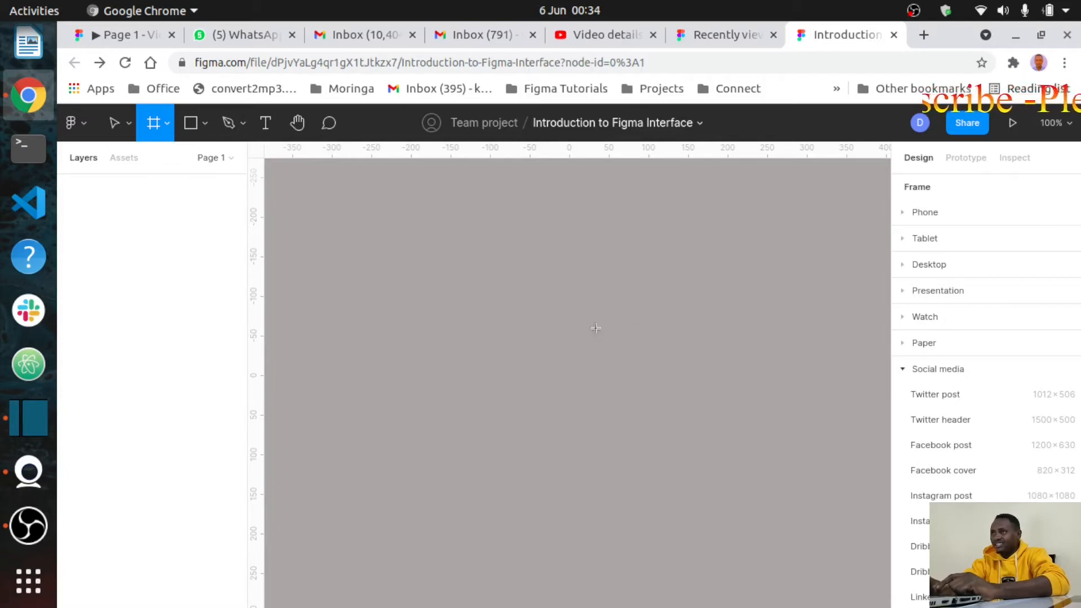
# Step: Create a 100×100 Frame 1, move it to X -78, Y -176, and list the preset frame sizes
pyautogui.click(565, 313)
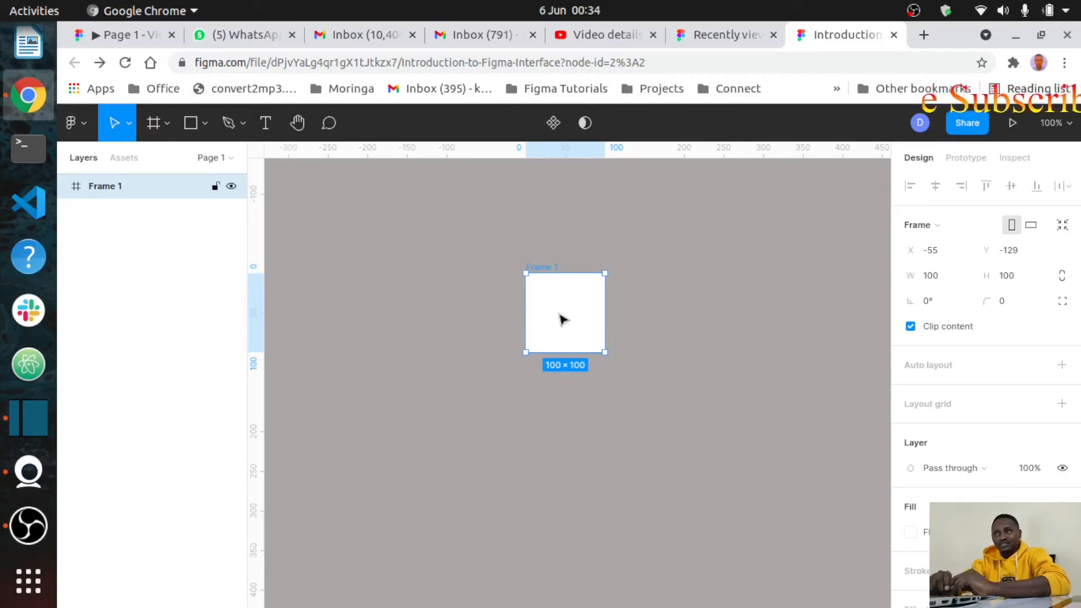
pyautogui.moveTo(577, 307); pyautogui.dragTo(560, 270)
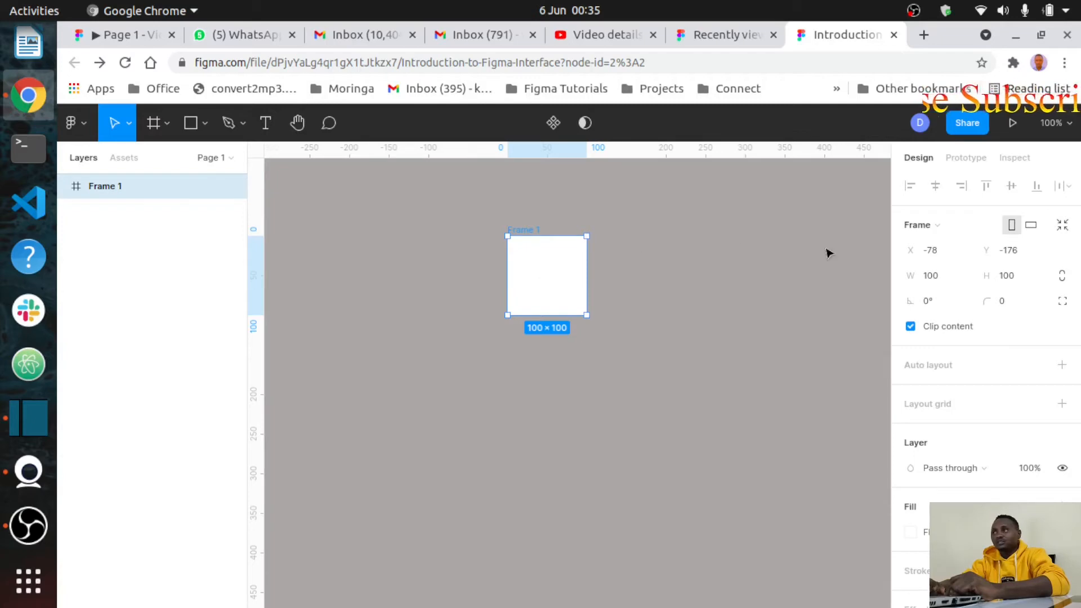
pyautogui.click(989, 228)
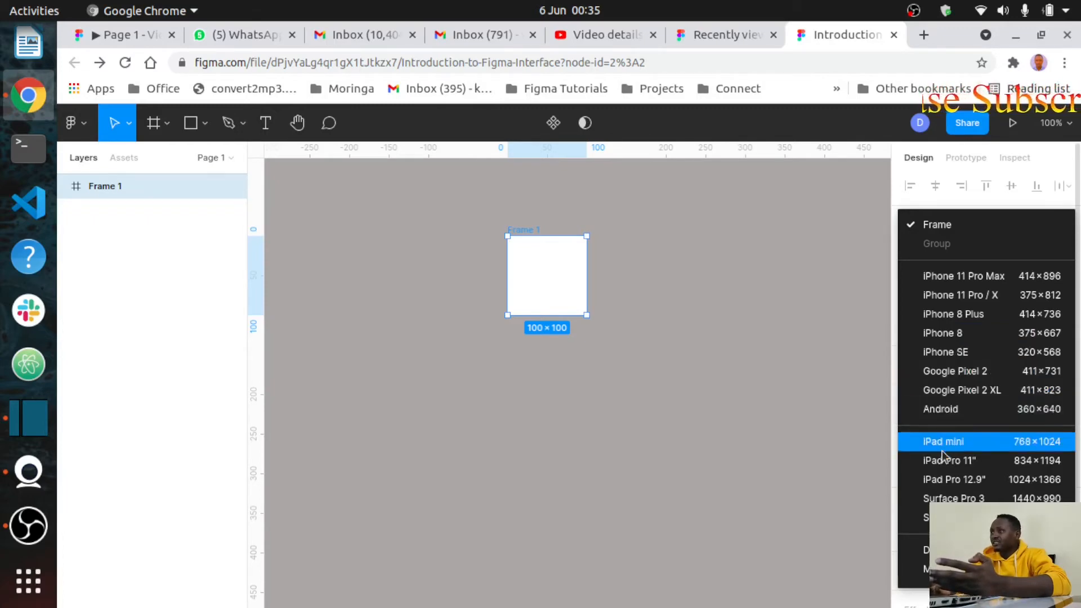
# Step: Apply the Android (360×640) frame preset to Frame 1, keeping it at X -78, Y -176
pyautogui.scroll(-5, 950, 517)
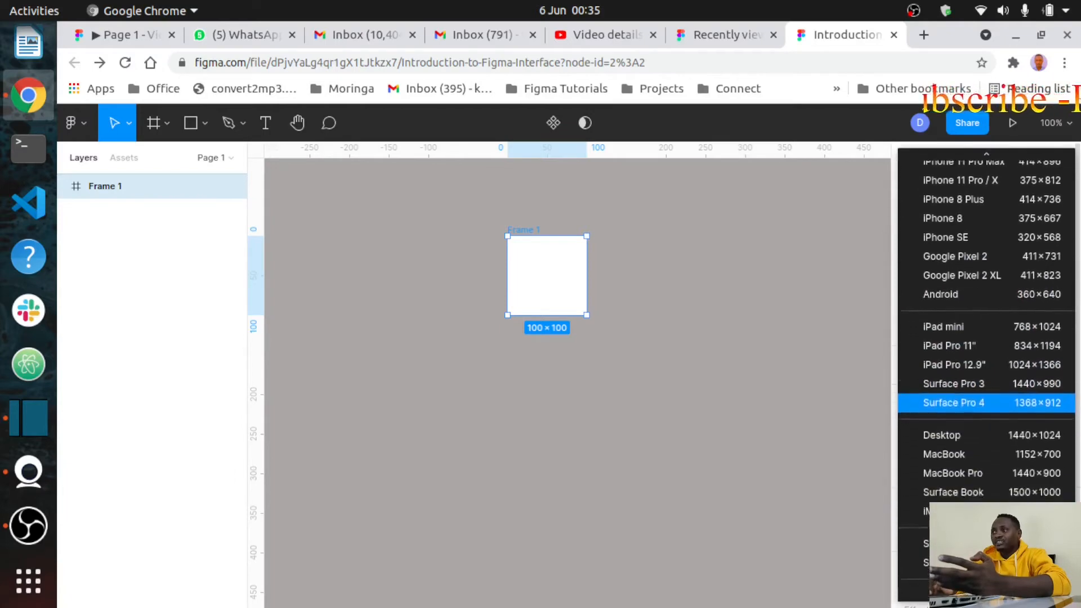
pyautogui.scroll(-4, 947, 466)
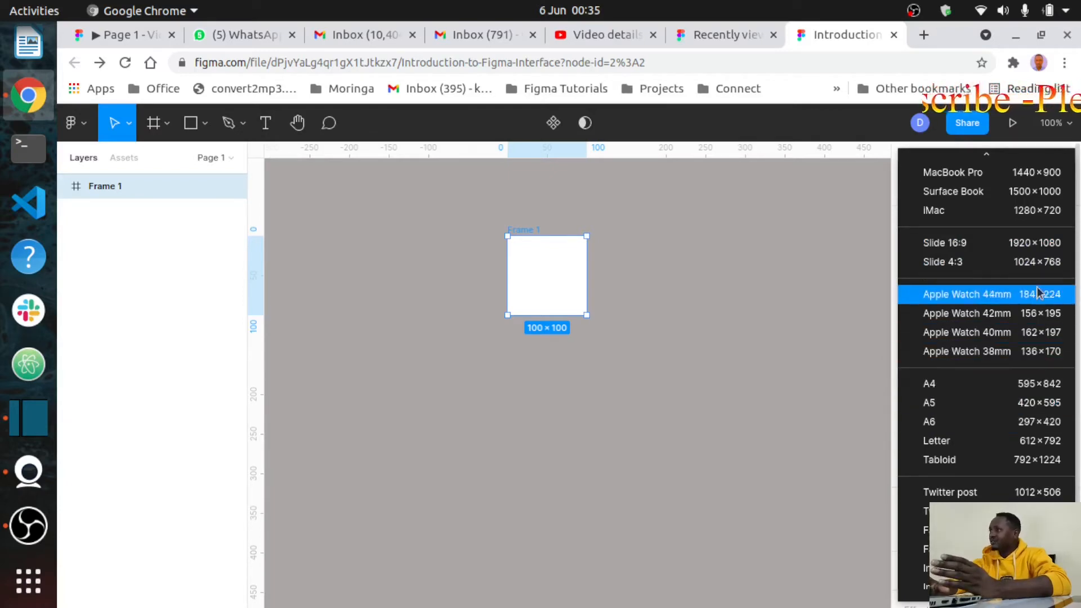
pyautogui.scroll(6, 1039, 236)
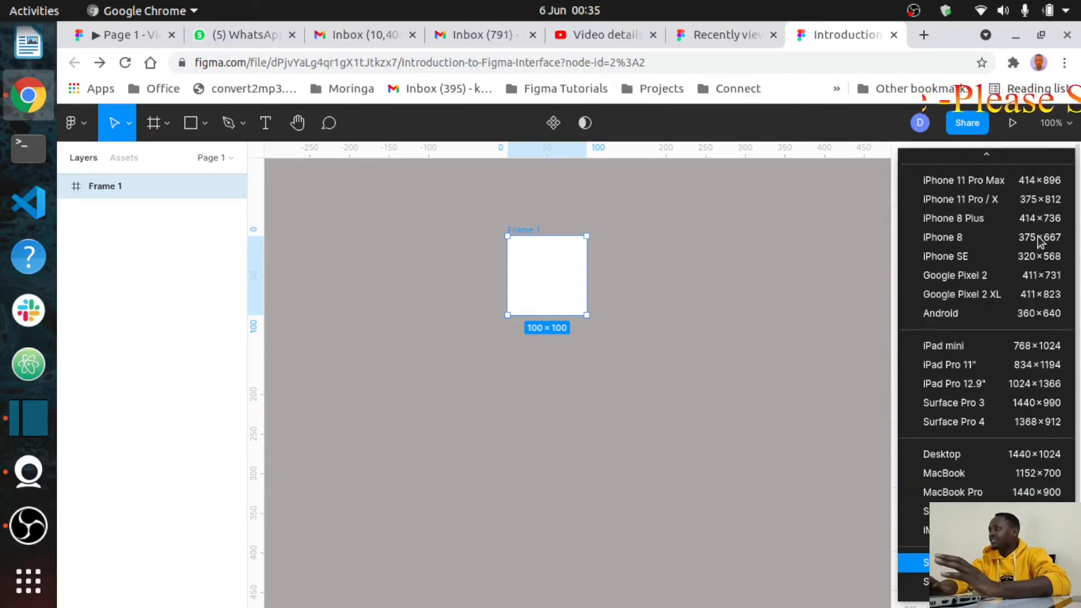
pyautogui.scroll(-5, 1038, 235)
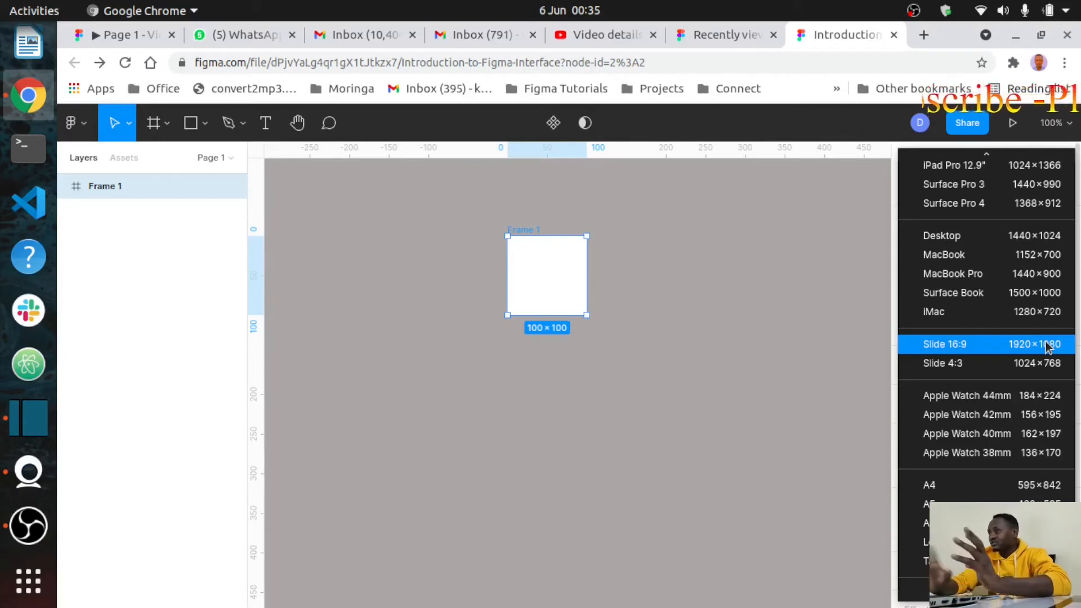
pyautogui.scroll(-5, 1030, 366)
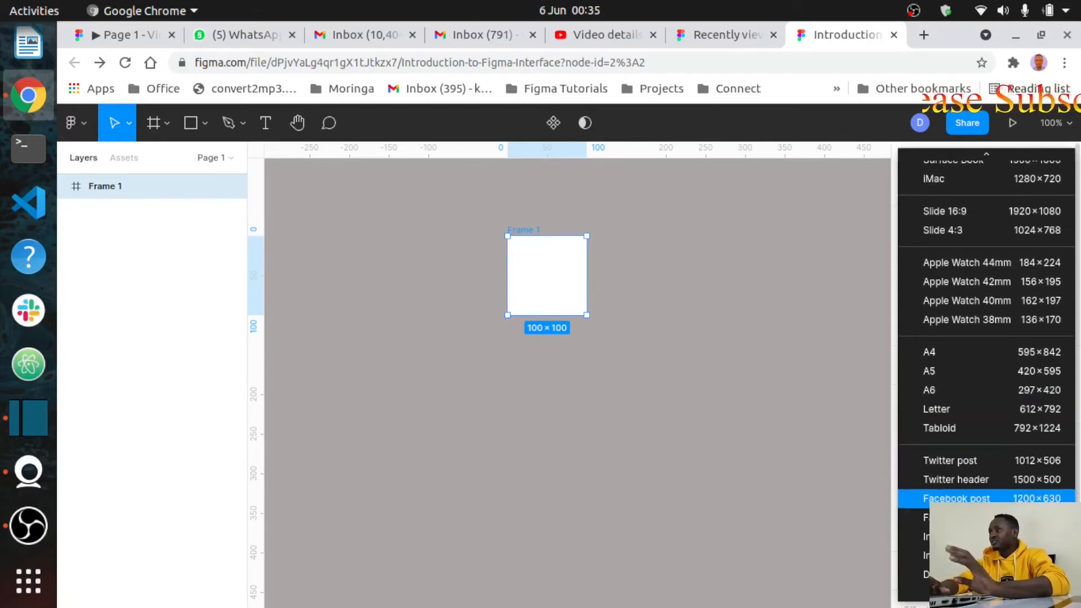
pyautogui.scroll(-4, 1017, 490)
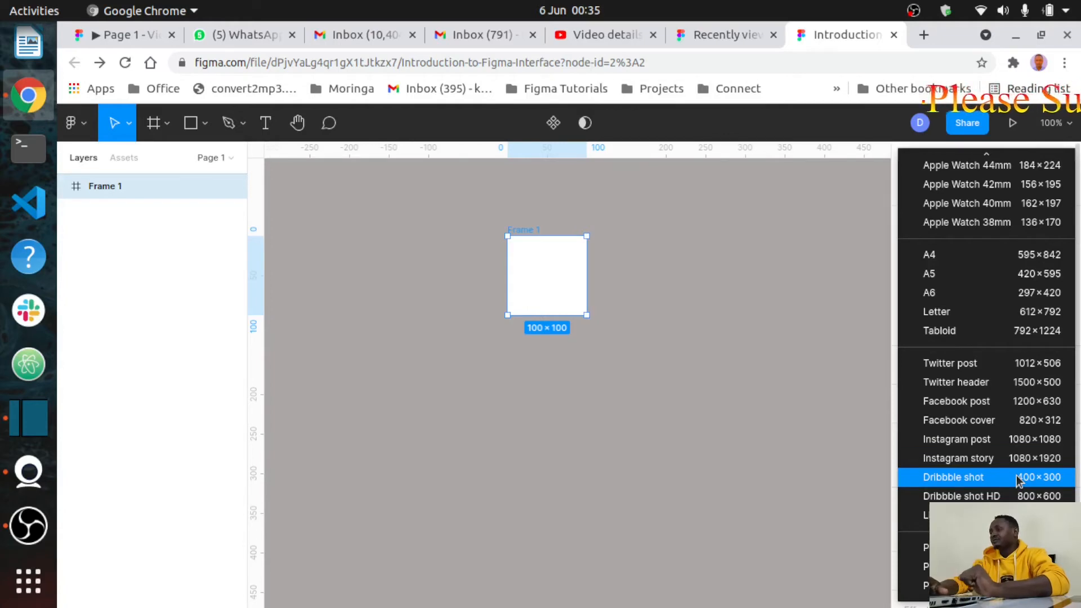
pyautogui.scroll(15, 1018, 478)
pyautogui.scroll(2, 1018, 480)
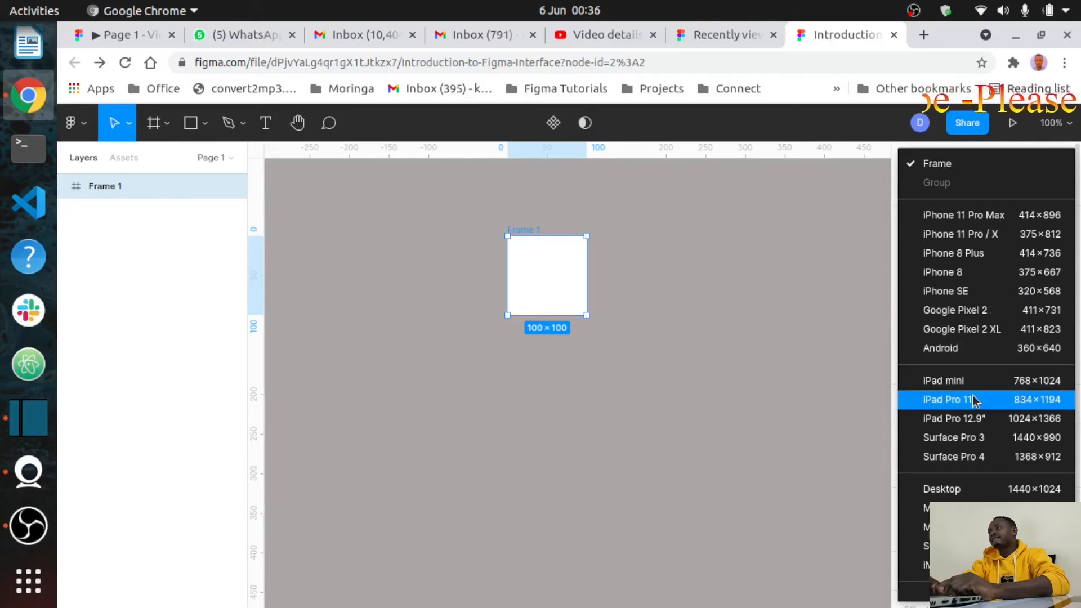
pyautogui.scroll(-2, 976, 399)
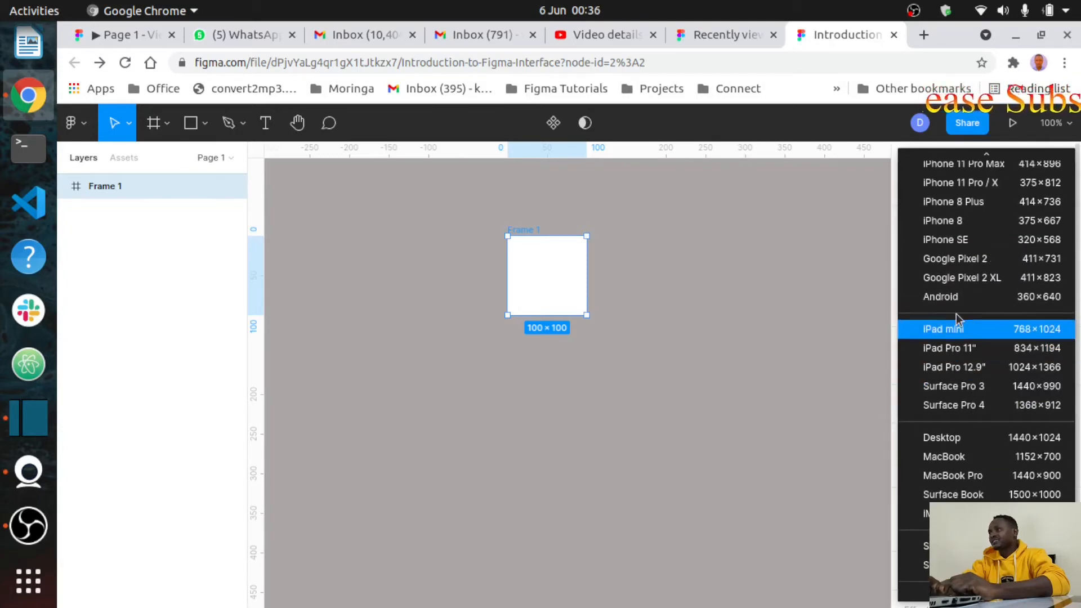
pyautogui.click(979, 304)
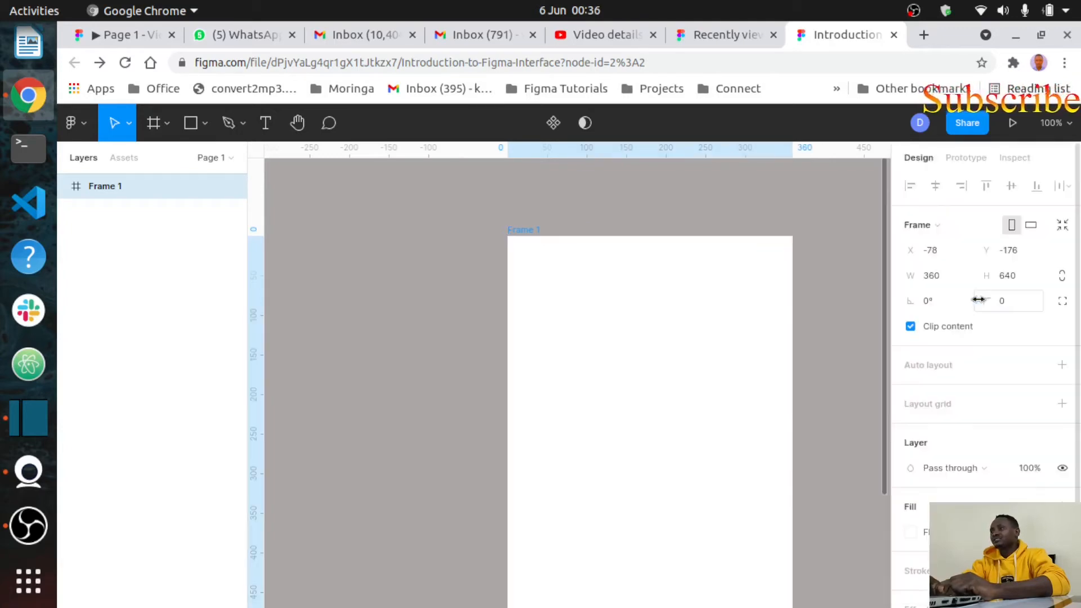
# Step: Zoom the canvas out to 68% so the whole 360×640 frame is visible
pyautogui.scroll(-3, 726, 383)
pyautogui.hscroll(3, 726, 383)
pyautogui.scroll(1, 726, 383)
pyautogui.hscroll(-1, 726, 382)
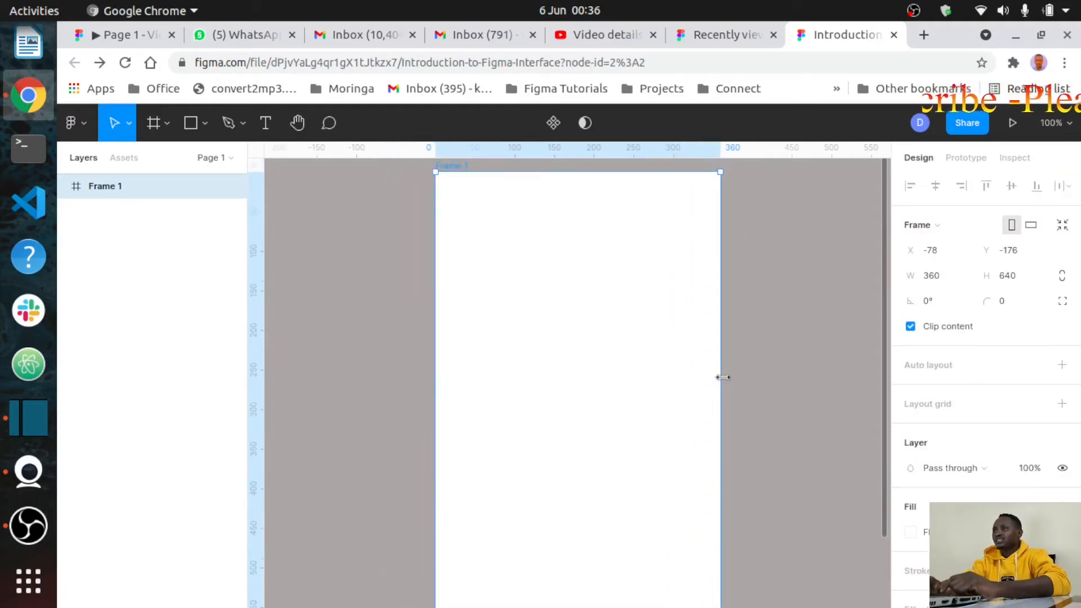
pyautogui.scroll(-5, 722, 377)
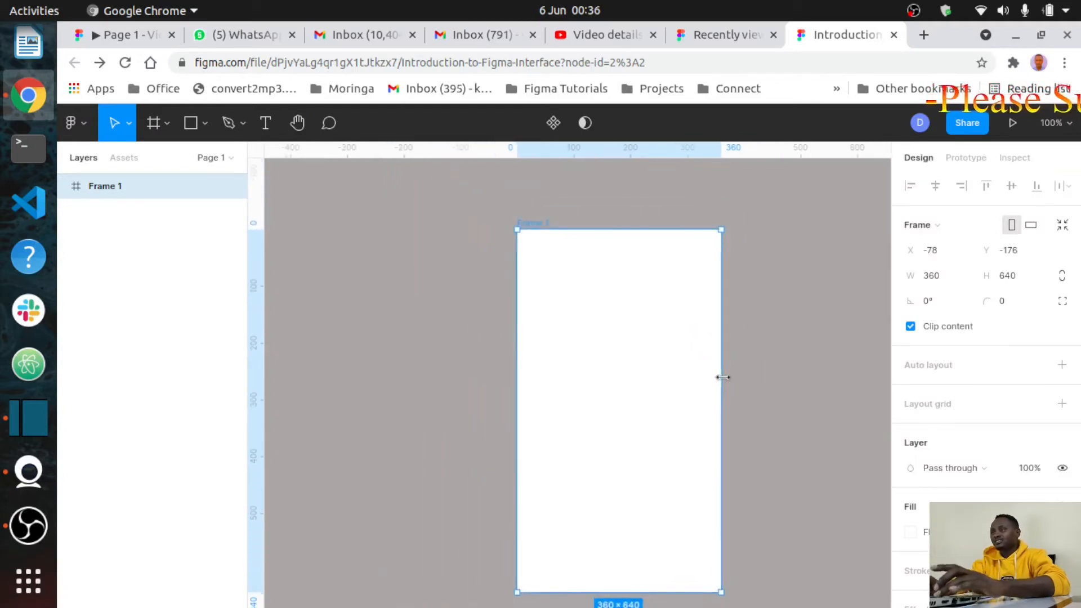
# Step: Deselect and reselect Frame 1 by clicking empty canvas and then the frame
pyautogui.click(785, 408)
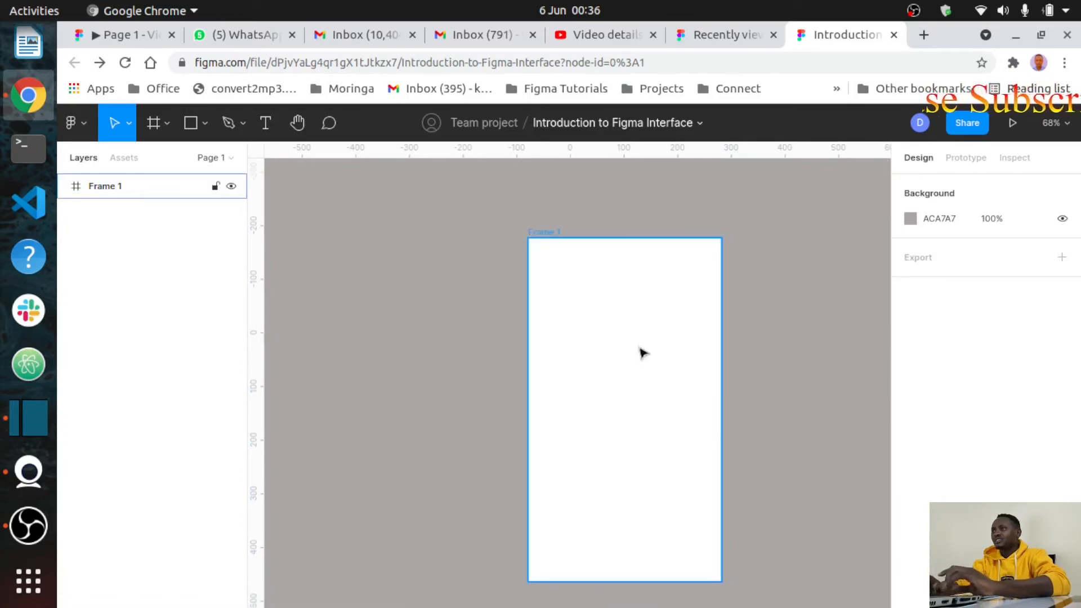
pyautogui.click(631, 332)
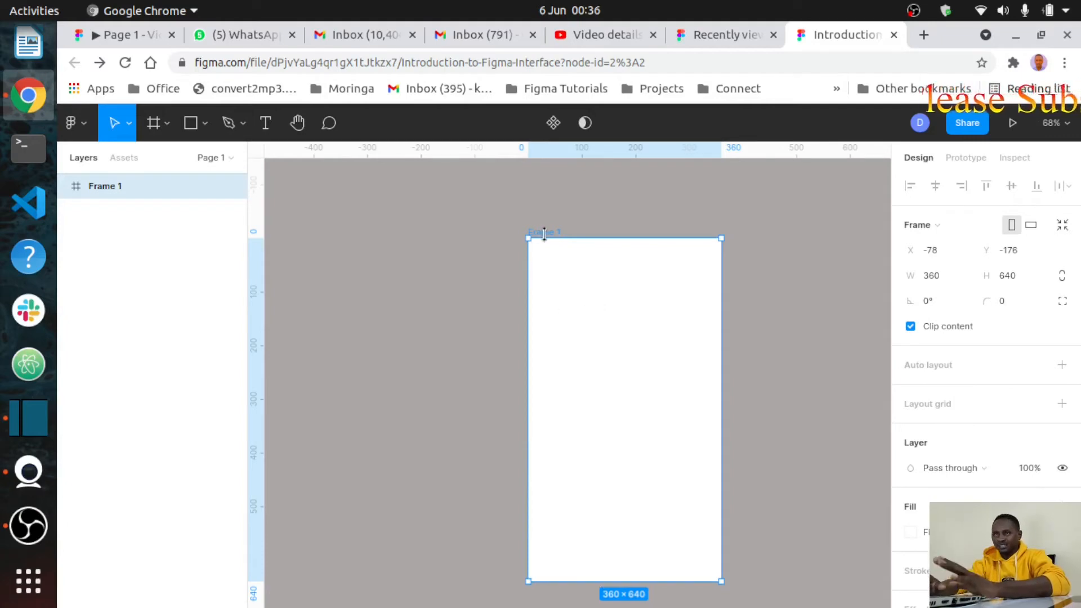
pyautogui.click(775, 259)
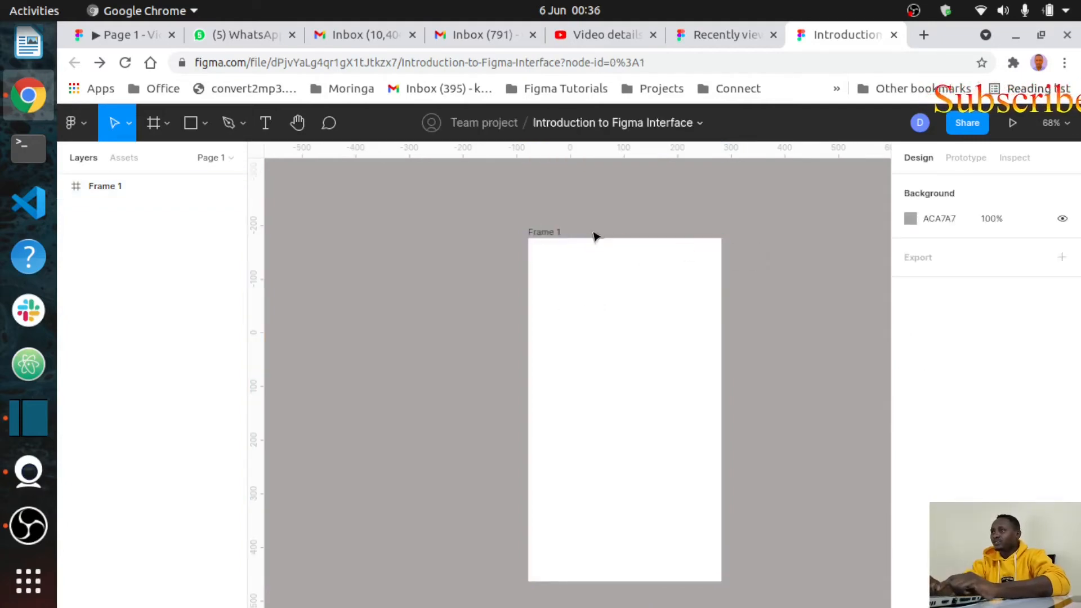
pyautogui.click(544, 233)
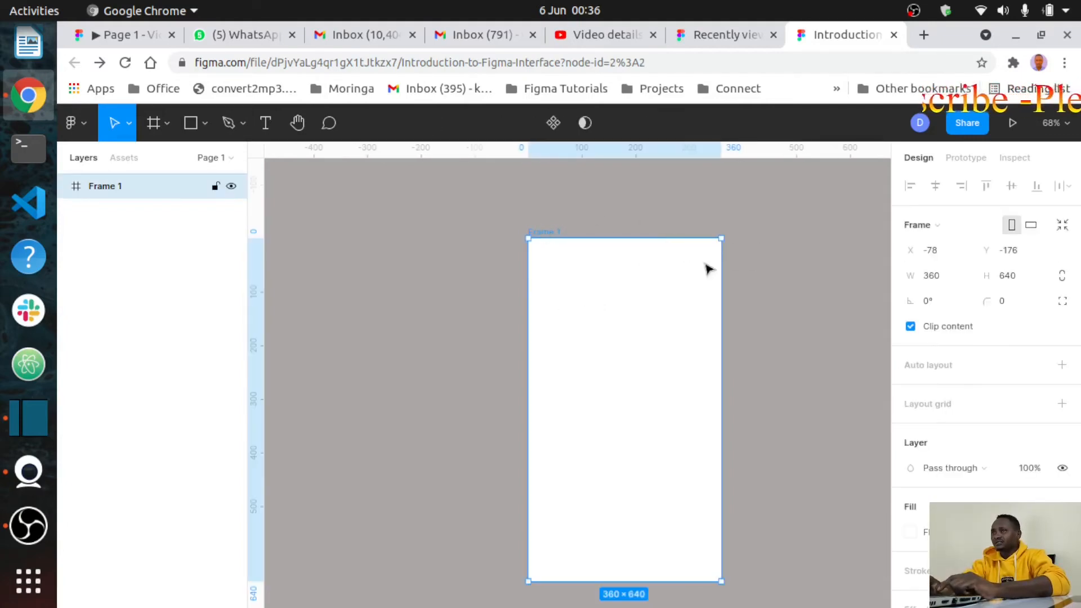
pyautogui.click(773, 286)
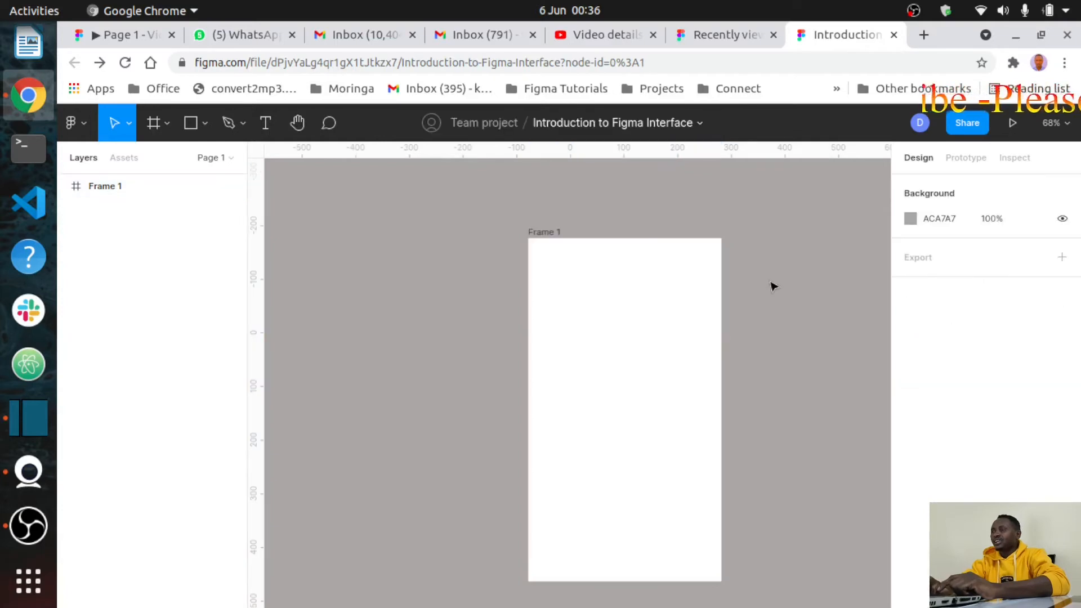
pyautogui.click(642, 360)
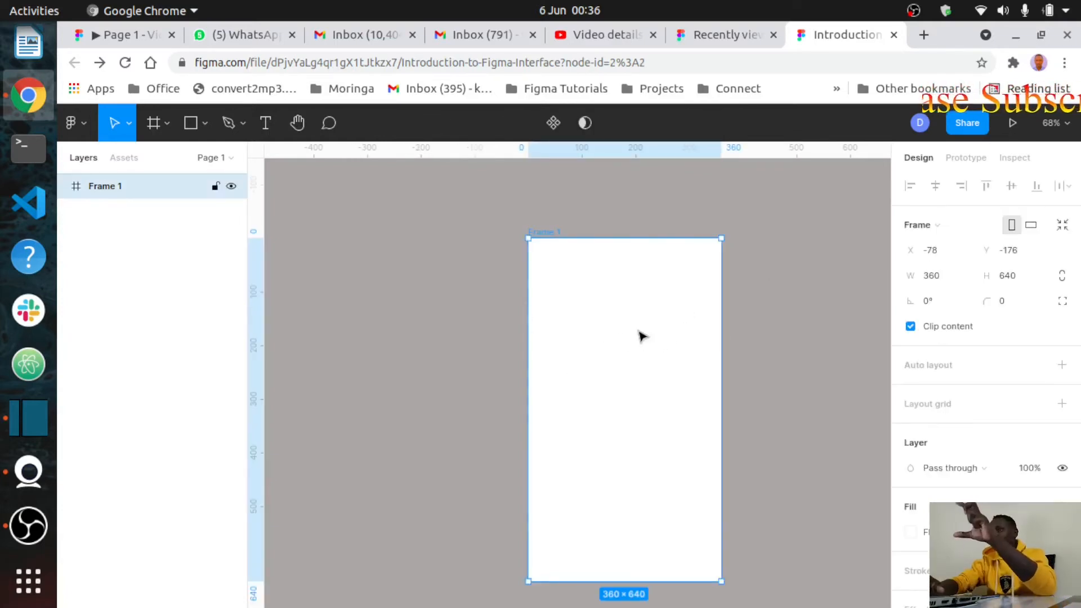
# Step: Rename the Frame 1 layer to 'Introduction to F' in the Layers panel
pyautogui.doubleClick(123, 188)
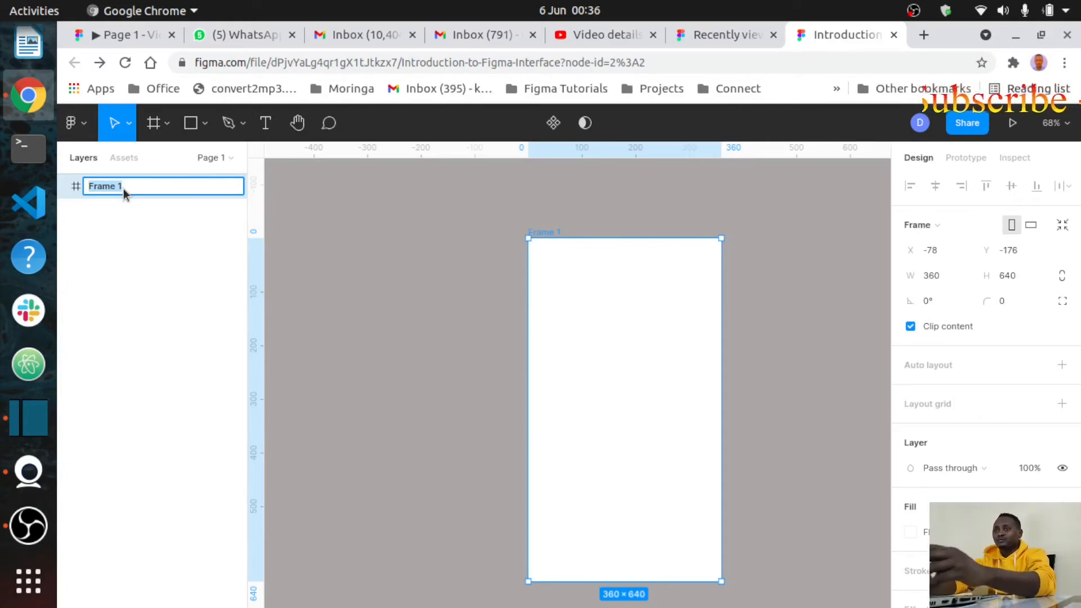
pyautogui.write('In')
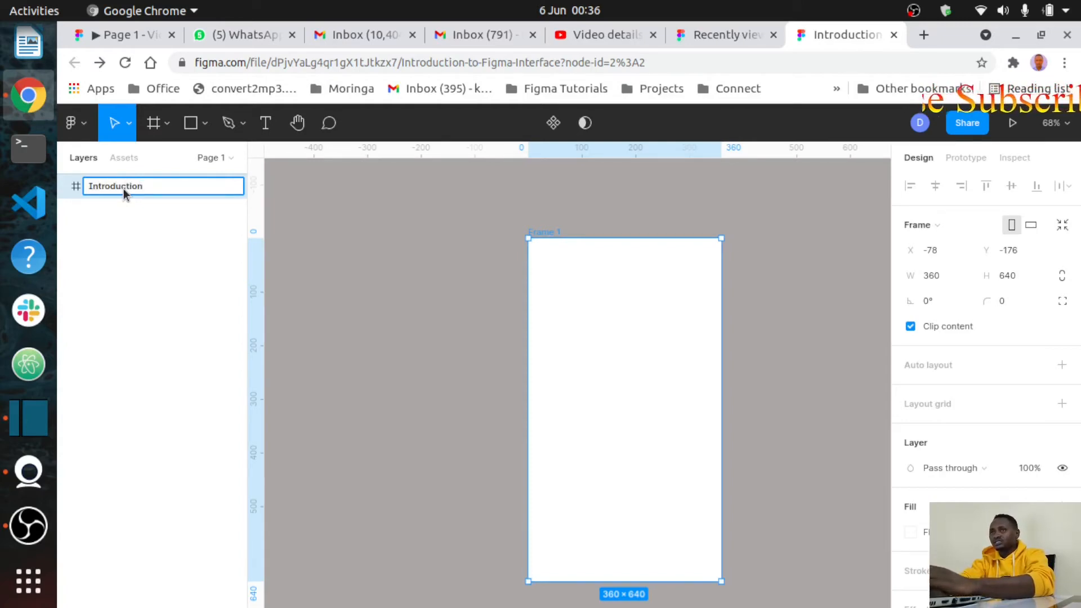
pyautogui.write('troduction to F')
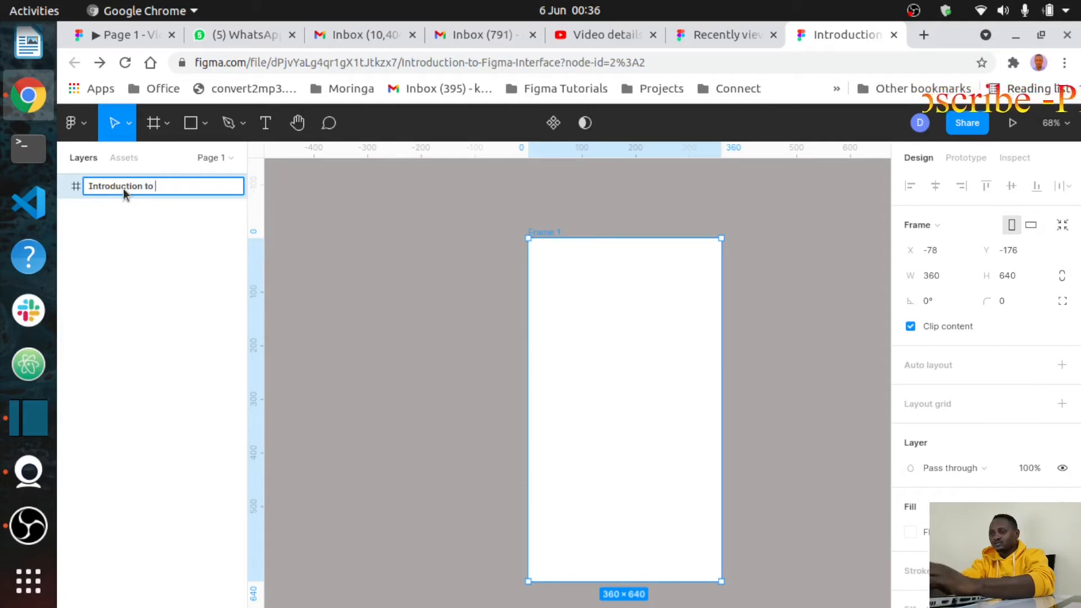
pyautogui.click(417, 302)
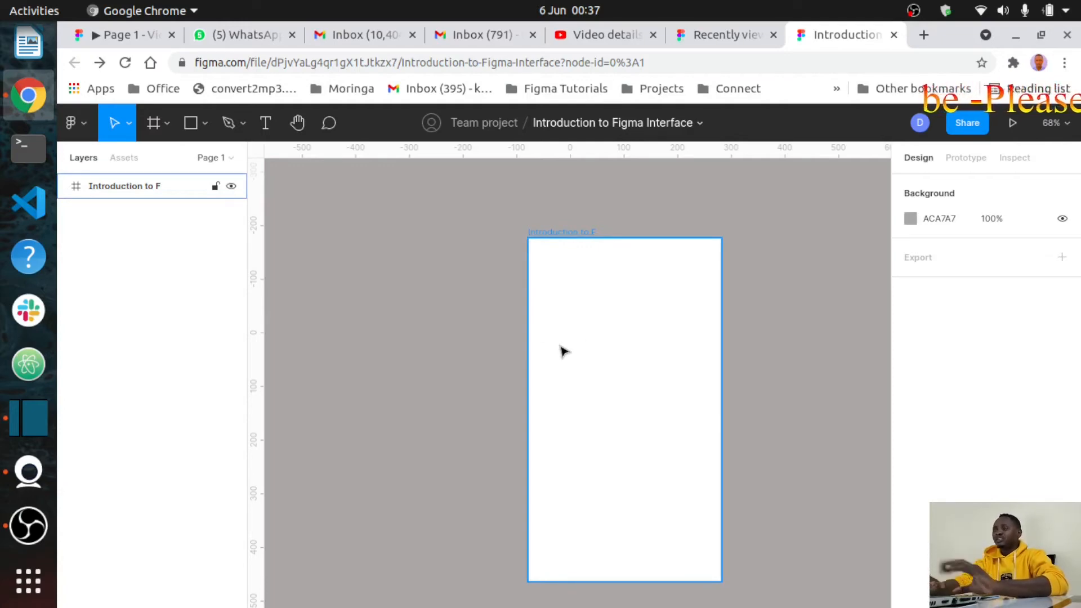
# Step: Drag the frame up and left to X -193, Y -247, toggling its layer lock
pyautogui.moveTo(599, 313); pyautogui.dragTo(532, 303)
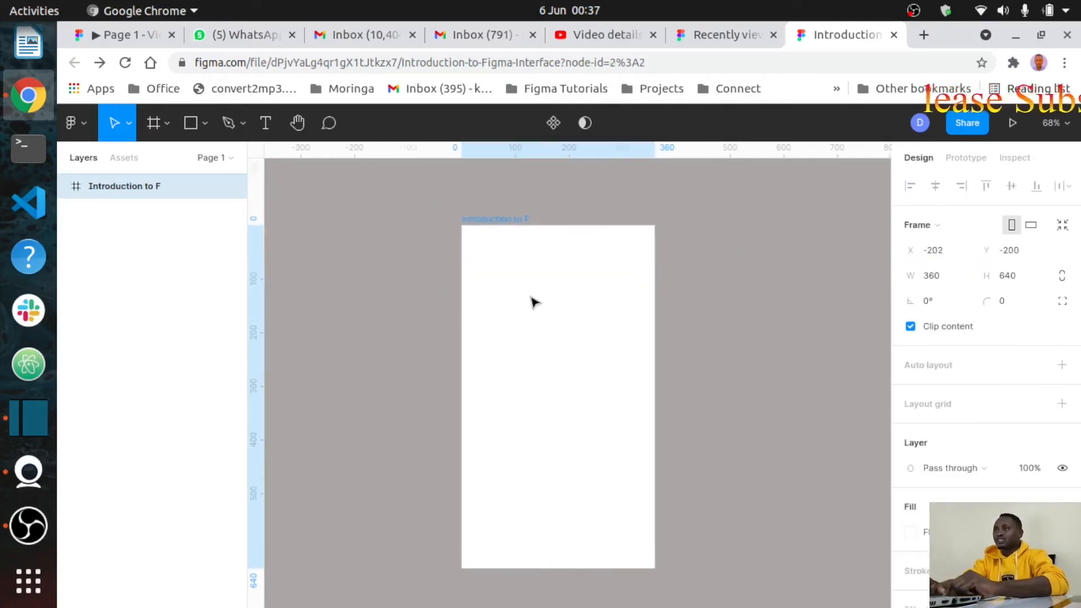
pyautogui.click(215, 188)
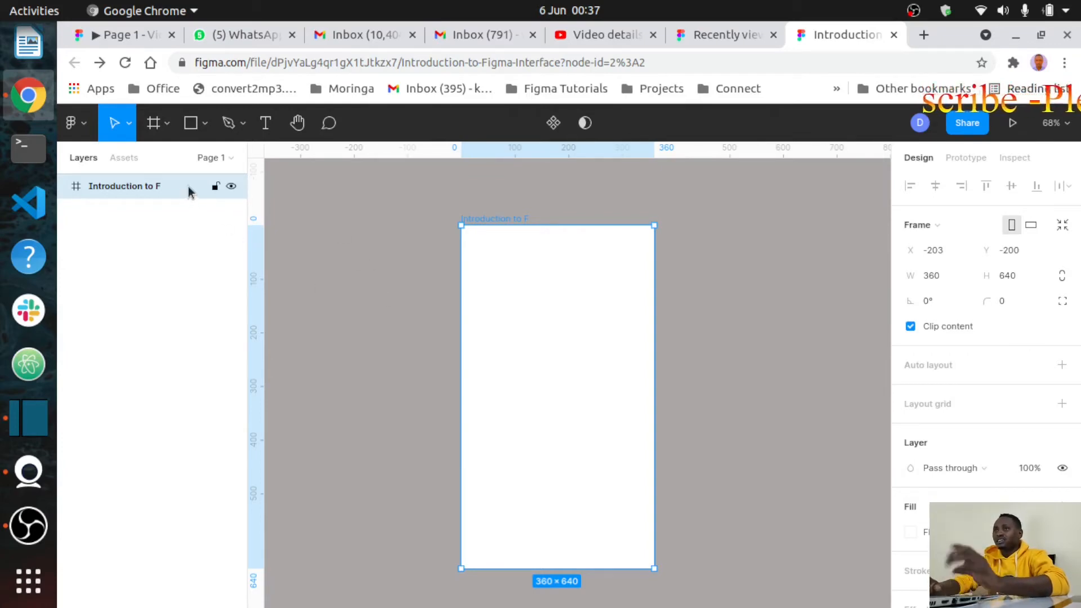
pyautogui.moveTo(604, 399); pyautogui.dragTo(538, 321)
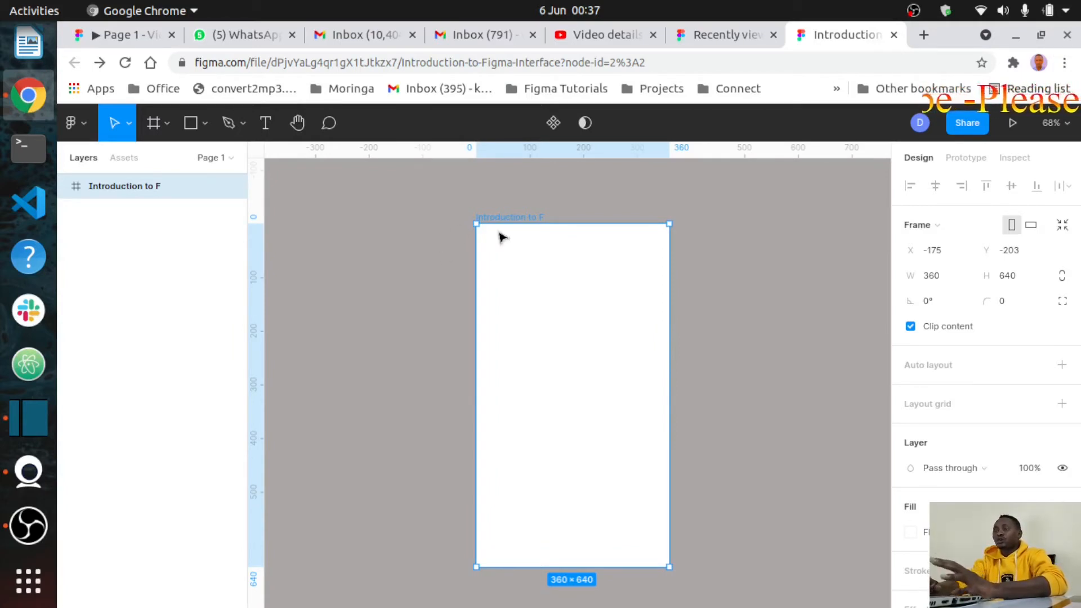
pyautogui.moveTo(586, 292); pyautogui.dragTo(579, 265)
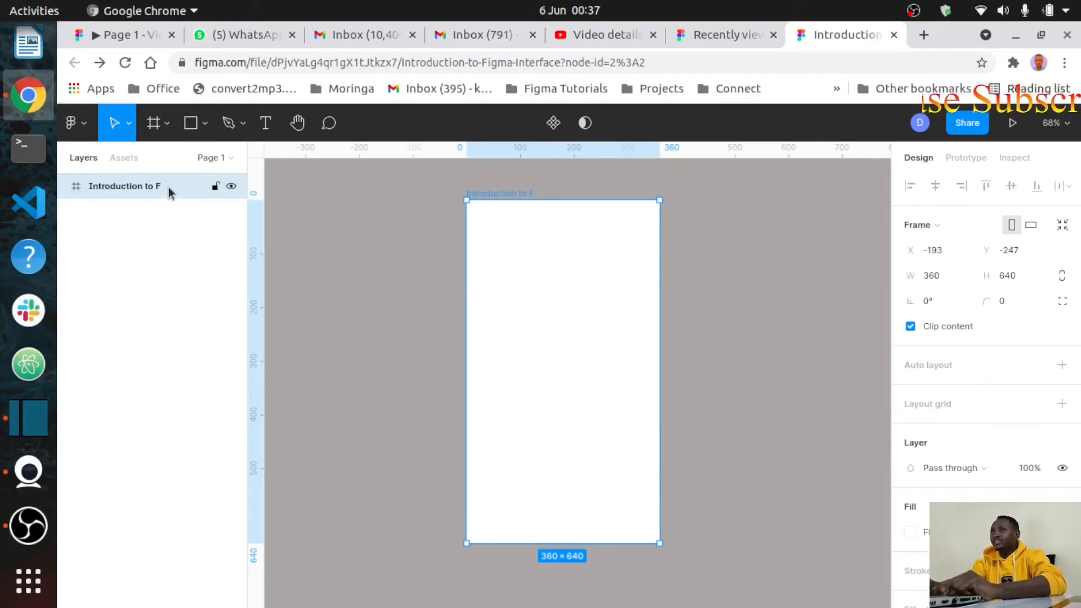
pyautogui.click(410, 292)
pyautogui.click(611, 319)
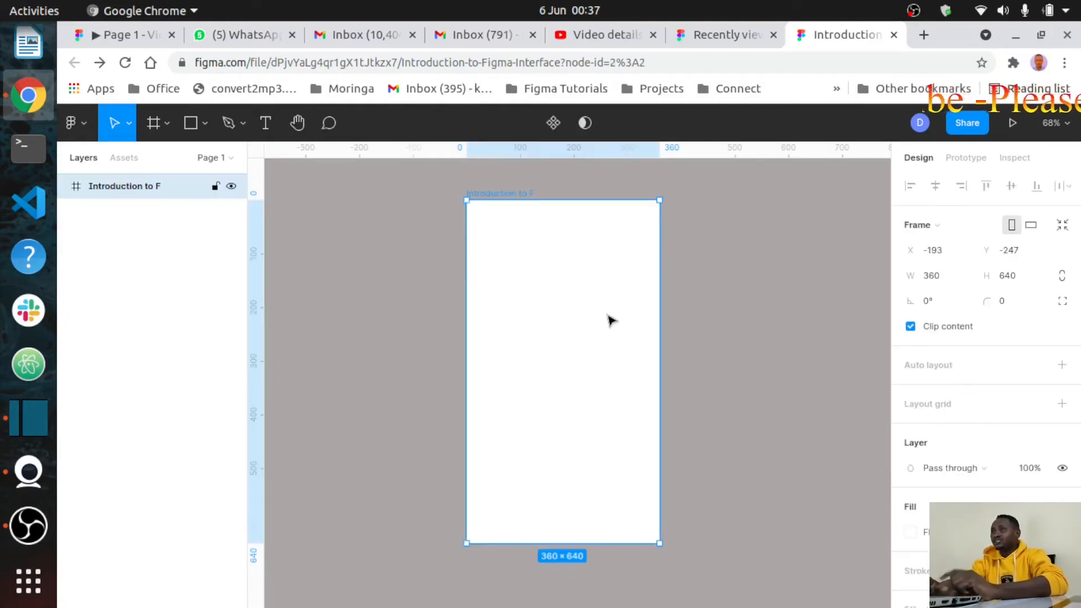
# Step: Place a 100×100 C4C4C4 rectangle at X -437, Y -68 with the Rectangle tool
pyautogui.click(204, 124)
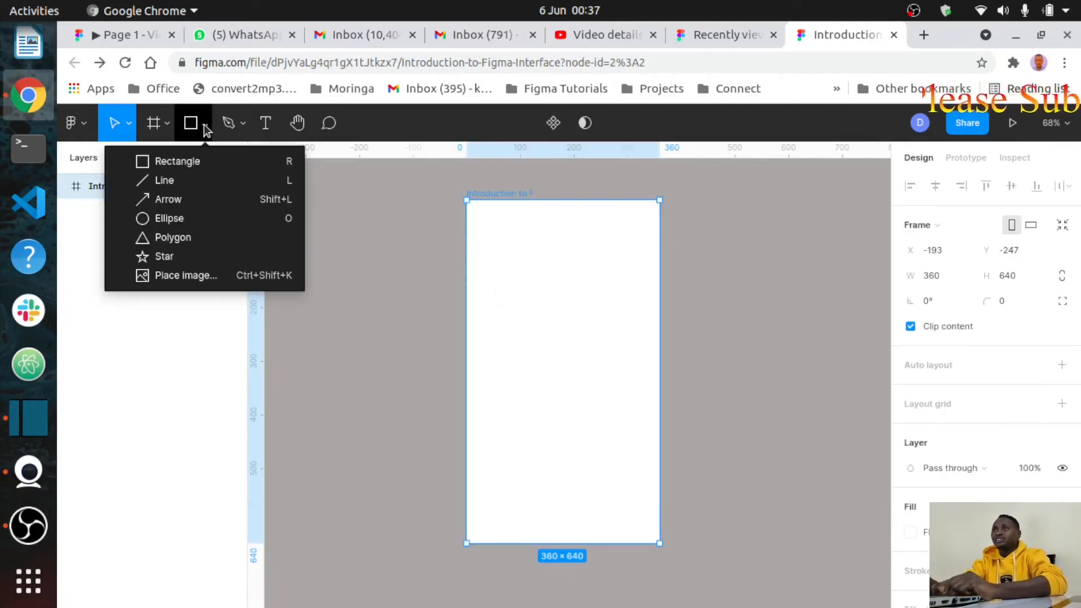
pyautogui.click(155, 163)
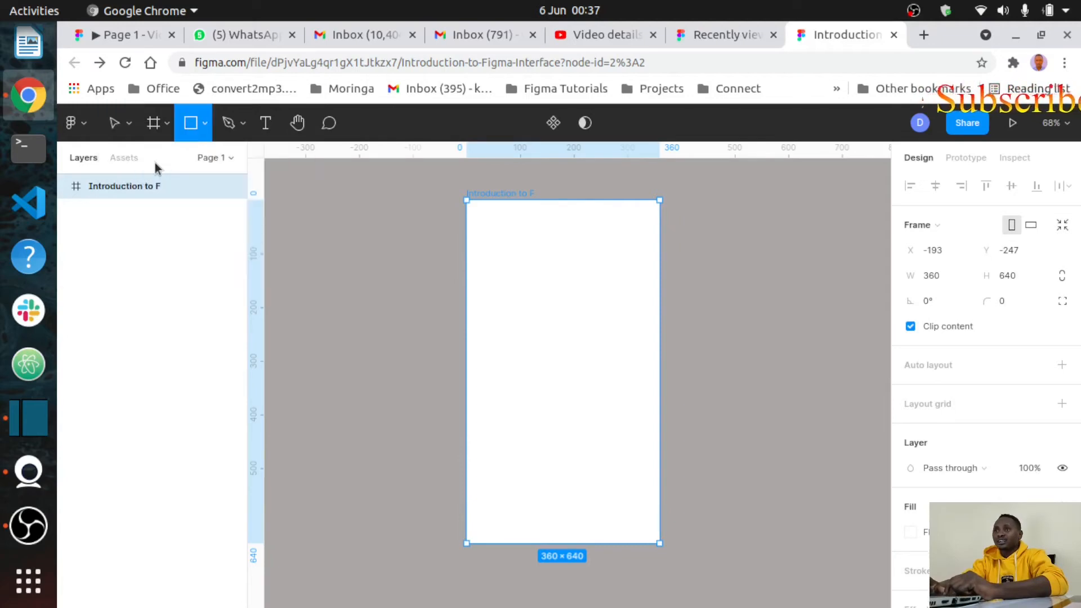
pyautogui.click(205, 124)
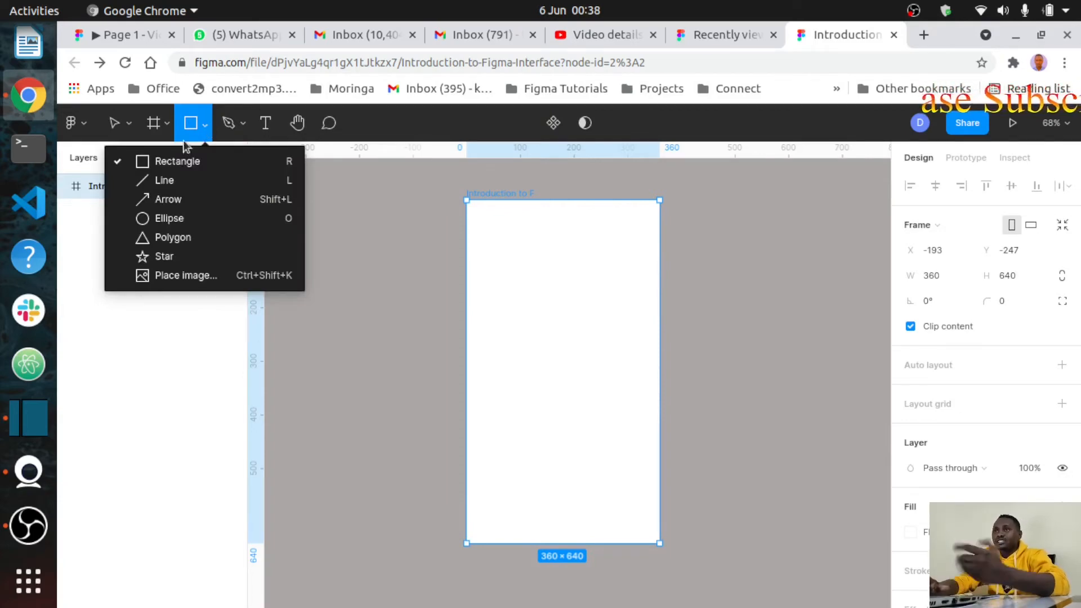
pyautogui.click(172, 163)
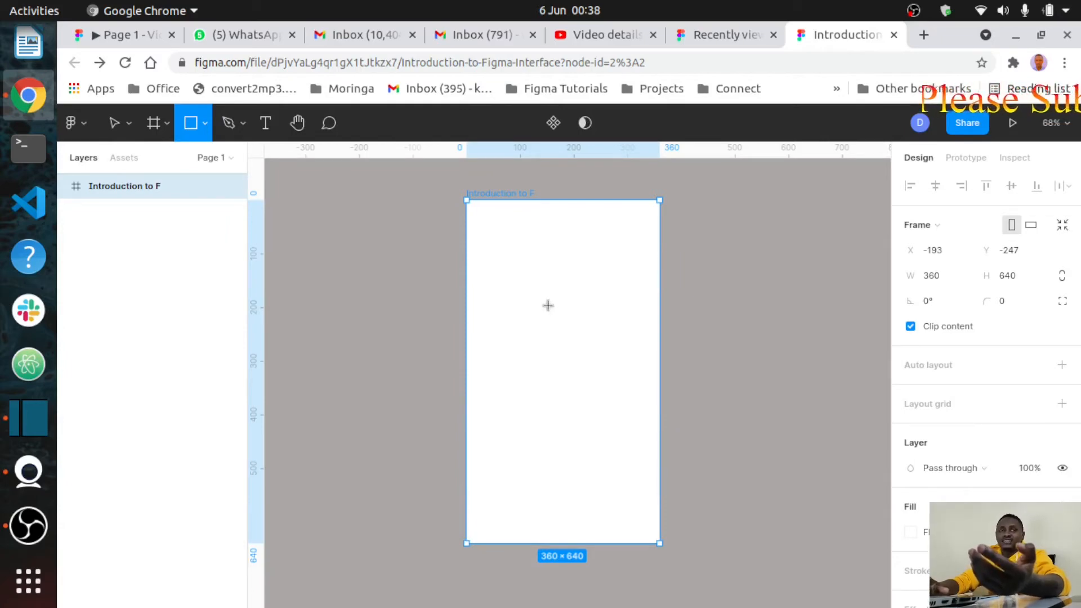
pyautogui.click(363, 323)
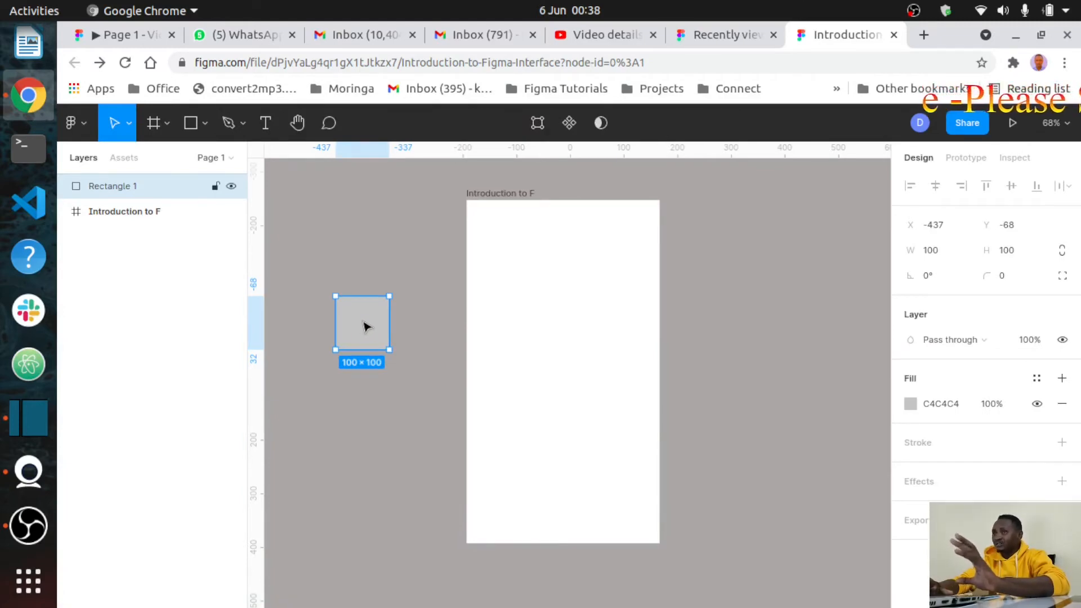
# Step: Undo the placed rectangles so the frame is empty, leaving the Rectangle tool active
pyautogui.hotkey('ctrl', 'z')
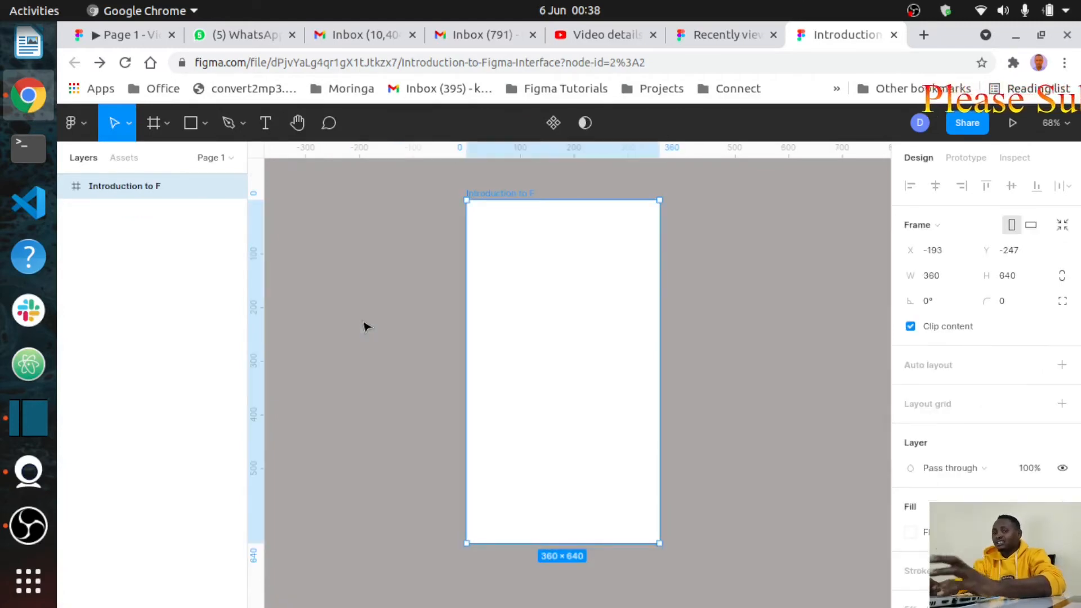
pyautogui.click(191, 125)
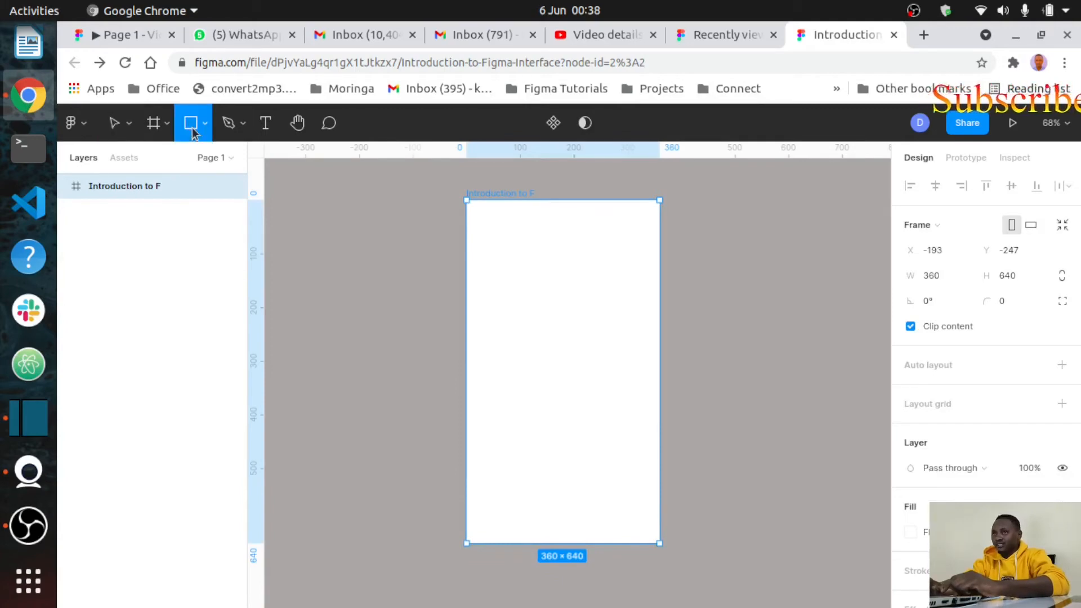
pyautogui.click(586, 323)
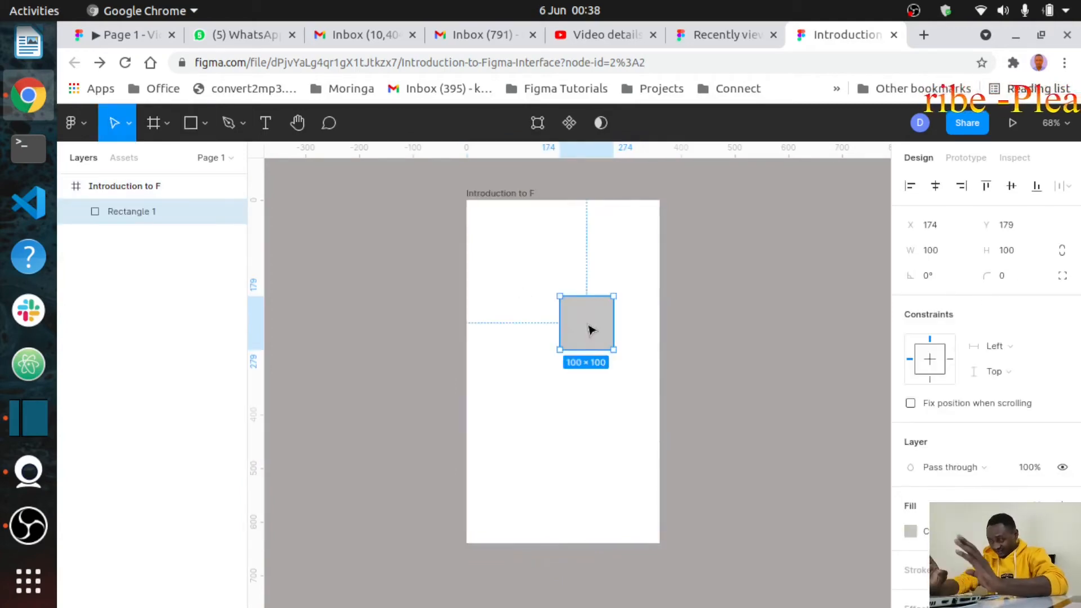
pyautogui.hotkey('ctrl', 'z')
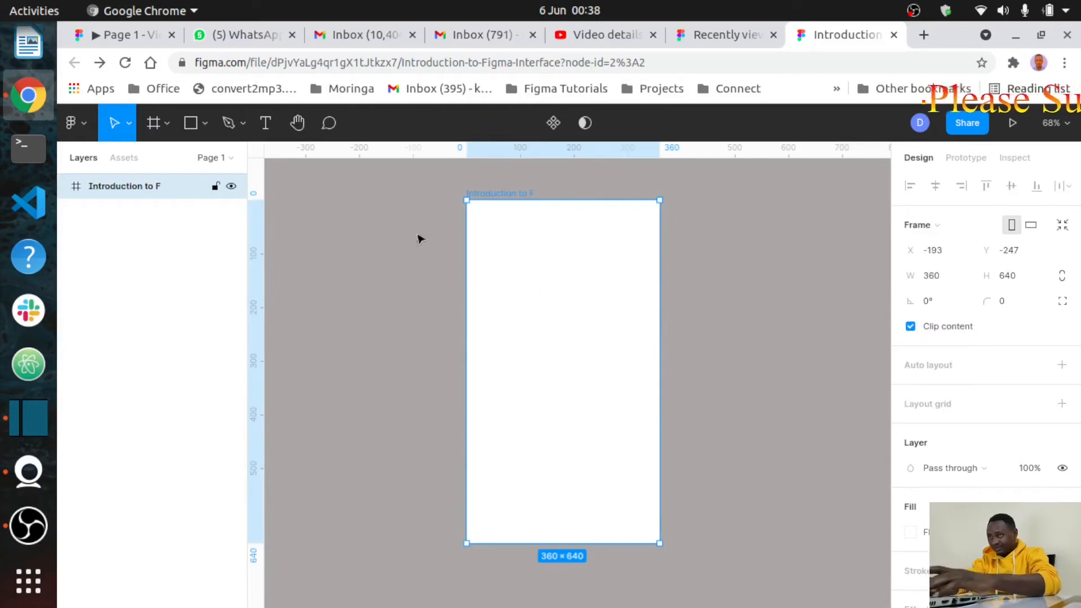
pyautogui.click(190, 123)
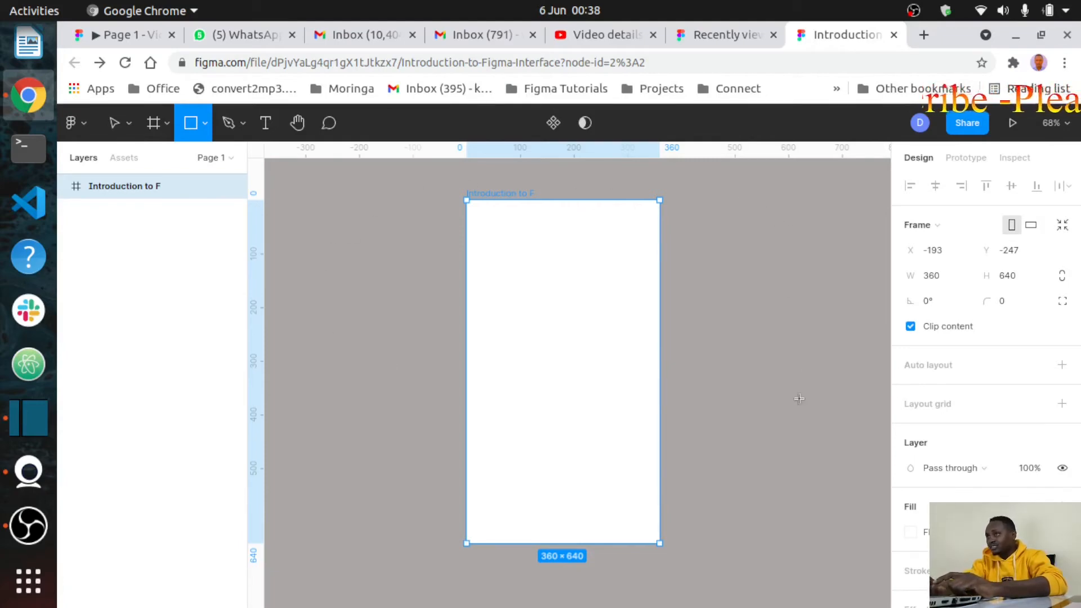
# Step: Pan the canvas back to the empty Introduction to F frame
pyautogui.scroll(-10, 799, 399)
pyautogui.hscroll(2, 799, 398)
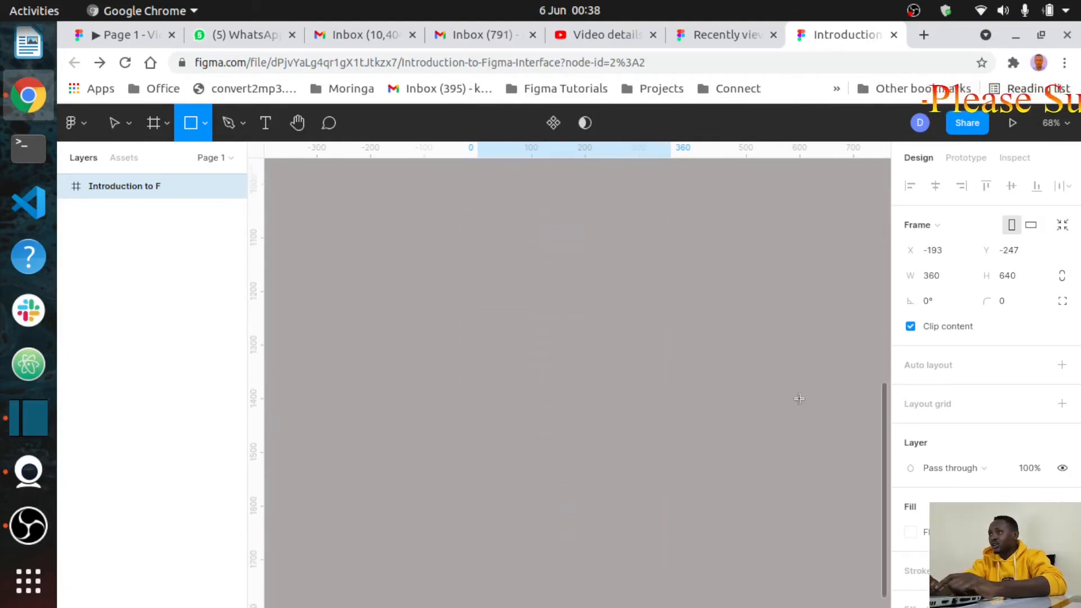
pyautogui.scroll(8, 798, 399)
pyautogui.hscroll(10, 799, 399)
pyautogui.scroll(5, 799, 398)
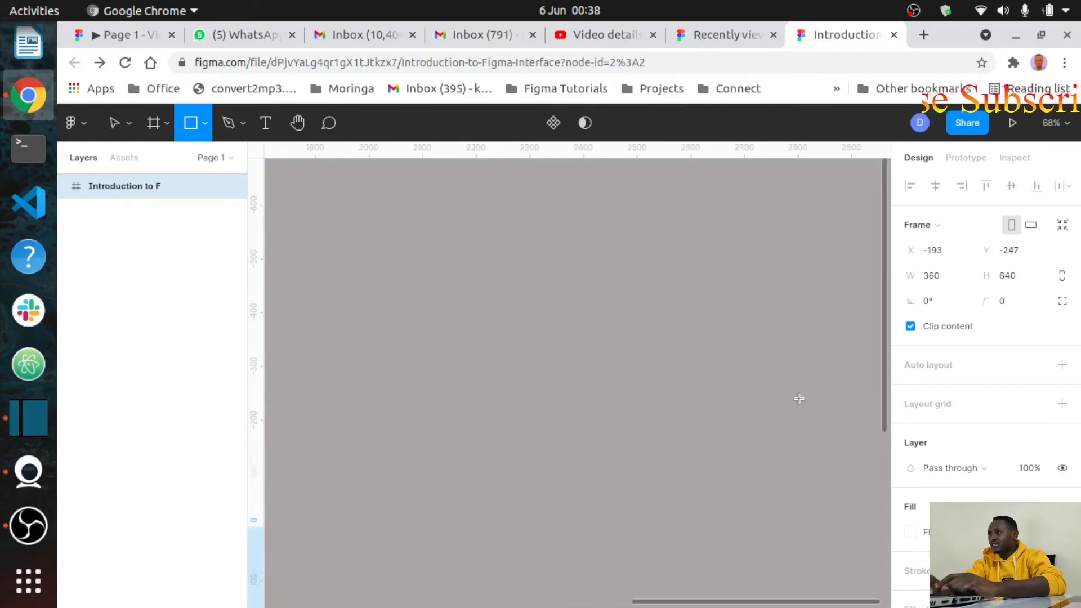
pyautogui.hscroll(-15, 799, 399)
pyautogui.hscroll(8, 799, 399)
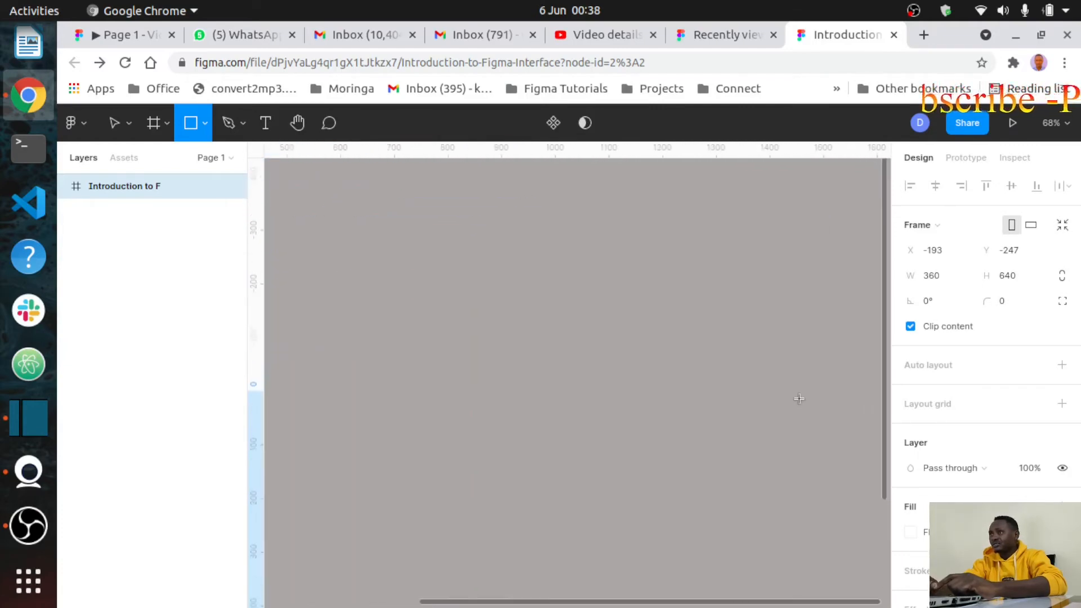
pyautogui.hscroll(-10, 642, 412)
pyautogui.scroll(-4, 642, 412)
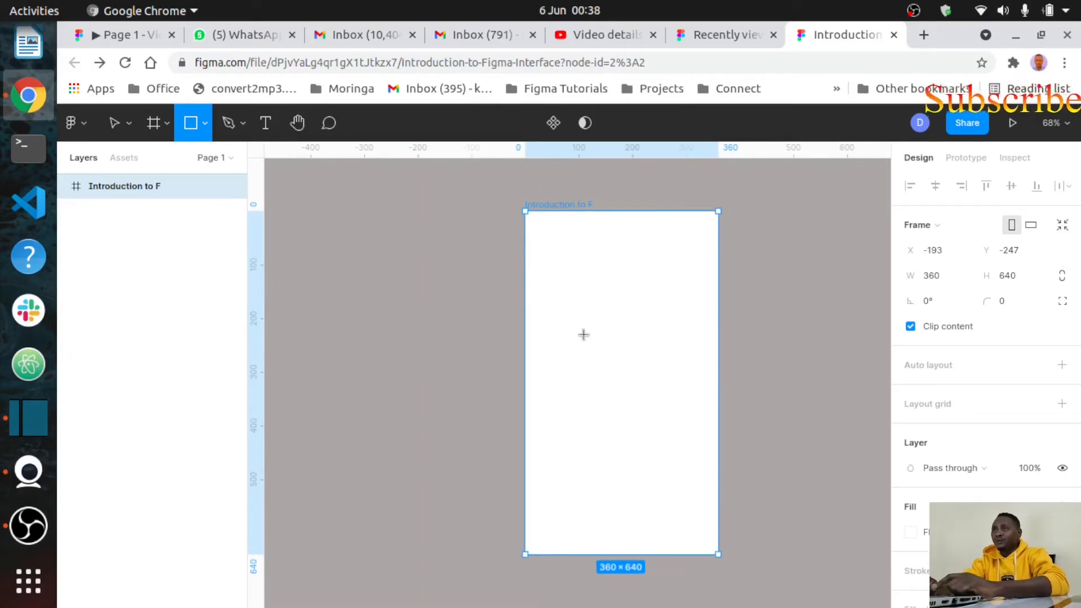
# Step: Create a rectangle in the frame and drag it to 99×100 at X 131, Y 171
pyautogui.click(603, 348)
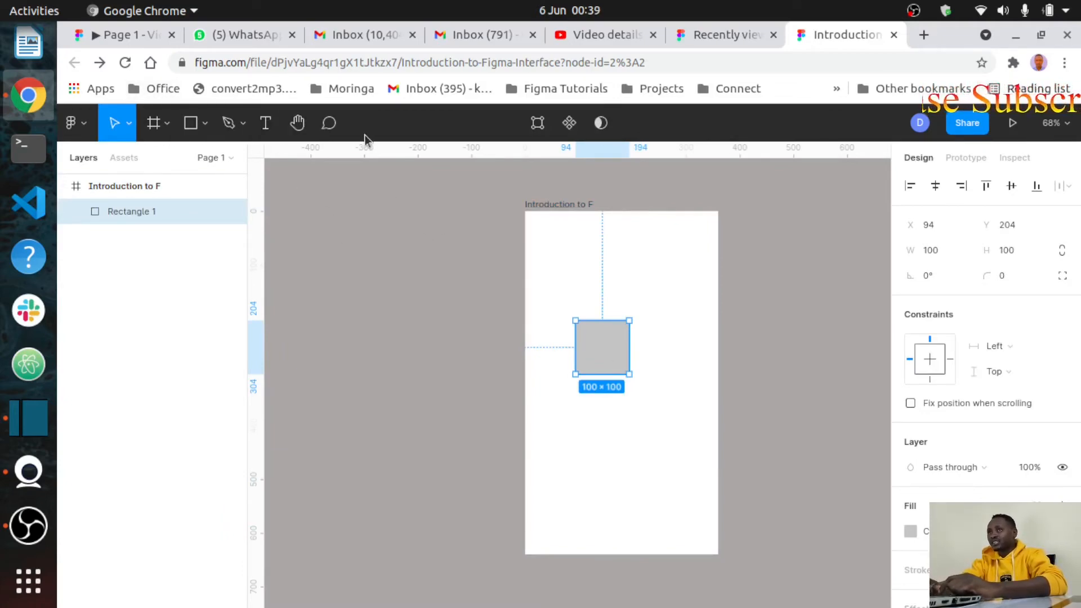
pyautogui.moveTo(629, 346)
pyautogui.mouseDown()
pyautogui.moveTo(690, 366)
pyautogui.moveTo(627, 357)
pyautogui.moveTo(557, 326)
pyautogui.moveTo(623, 341)
pyautogui.mouseUp()
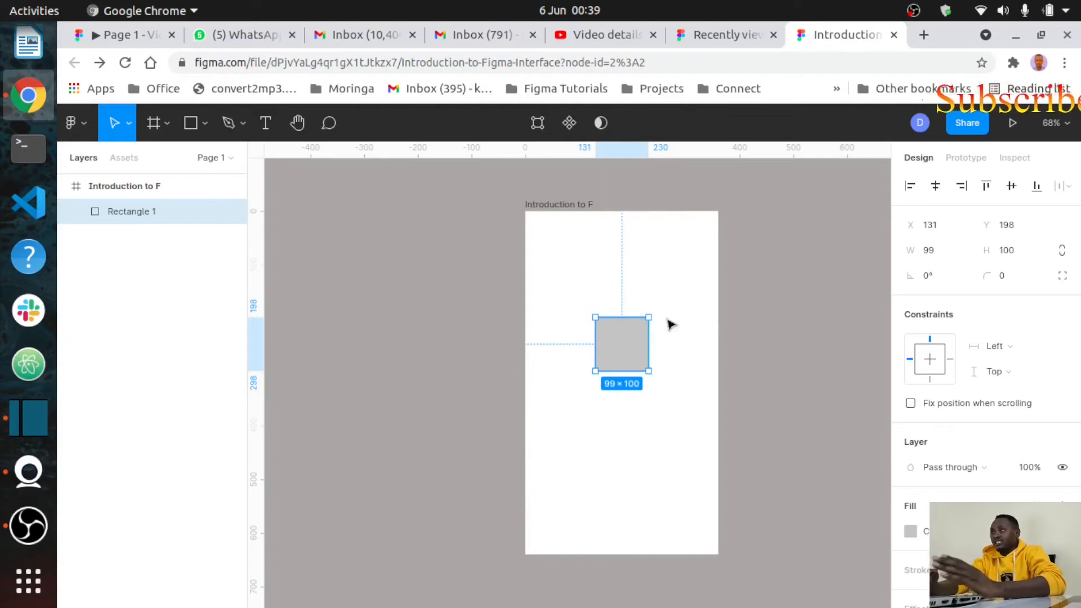
pyautogui.moveTo(623, 337); pyautogui.dragTo(599, 349)
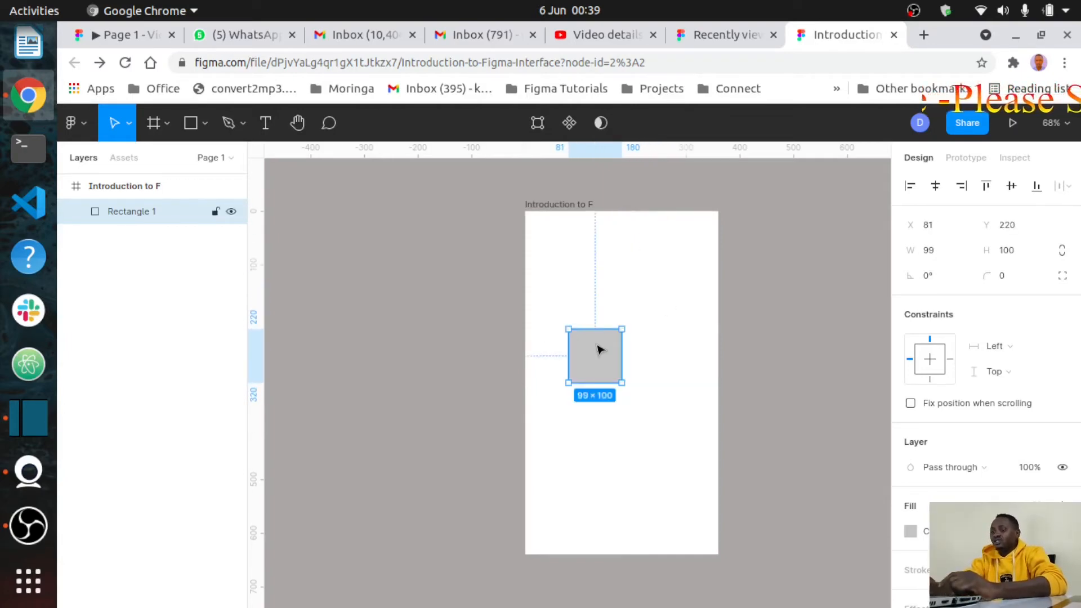
pyautogui.moveTo(598, 350)
pyautogui.mouseDown()
pyautogui.moveTo(647, 306)
pyautogui.moveTo(599, 309)
pyautogui.moveTo(663, 347)
pyautogui.moveTo(653, 289)
pyautogui.moveTo(608, 324)
pyautogui.moveTo(632, 319)
pyautogui.moveTo(597, 354)
pyautogui.mouseUp()
pyautogui.moveTo(639, 334)
pyautogui.mouseDown()
pyautogui.moveTo(610, 306)
pyautogui.moveTo(640, 352)
pyautogui.moveTo(620, 333)
pyautogui.mouseUp()
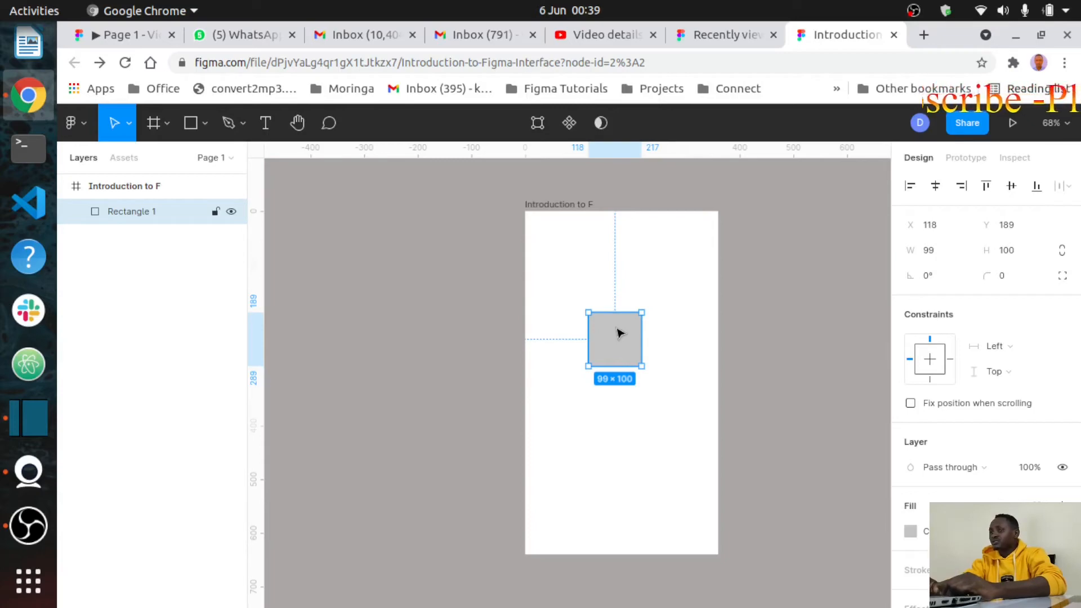
pyautogui.moveTo(619, 333)
pyautogui.mouseDown()
pyautogui.moveTo(606, 323)
pyautogui.moveTo(639, 352)
pyautogui.moveTo(606, 304)
pyautogui.moveTo(598, 339)
pyautogui.moveTo(634, 282)
pyautogui.moveTo(603, 313)
pyautogui.moveTo(627, 357)
pyautogui.moveTo(621, 312)
pyautogui.moveTo(630, 323)
pyautogui.mouseUp()
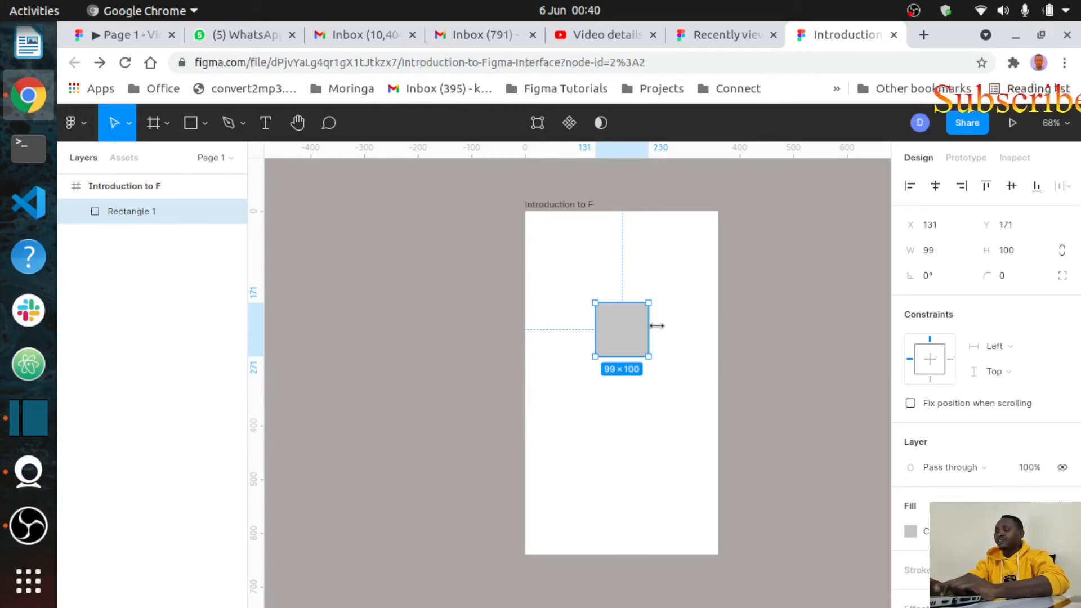
# Step: Drag the rectangle's corner and left edge out to 294×197 at X 48, Y 171
pyautogui.moveTo(656, 326); pyautogui.dragTo(651, 409)
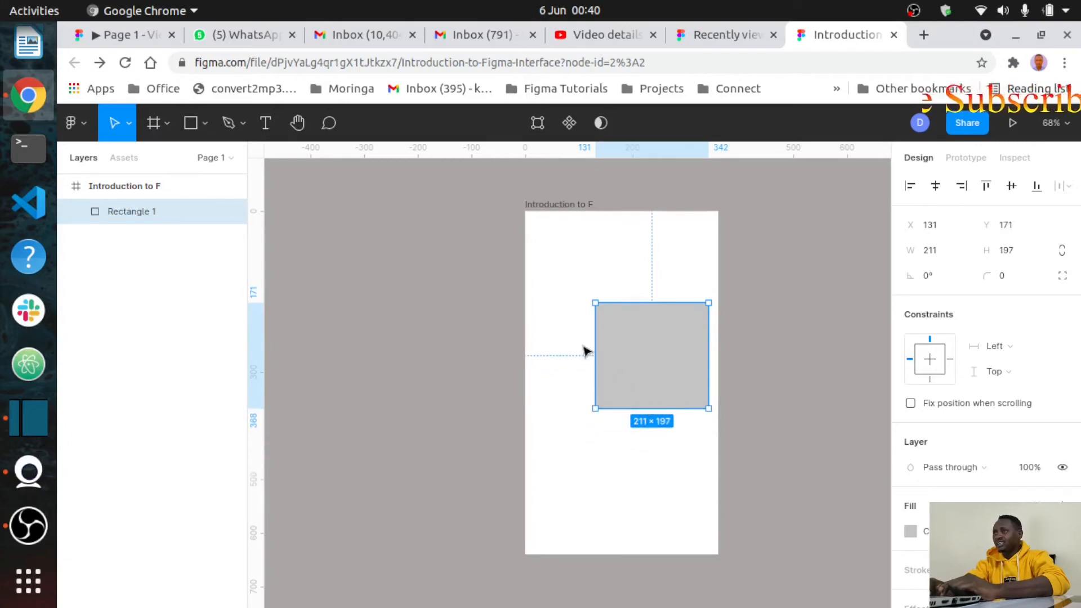
pyautogui.moveTo(586, 350); pyautogui.dragTo(550, 335)
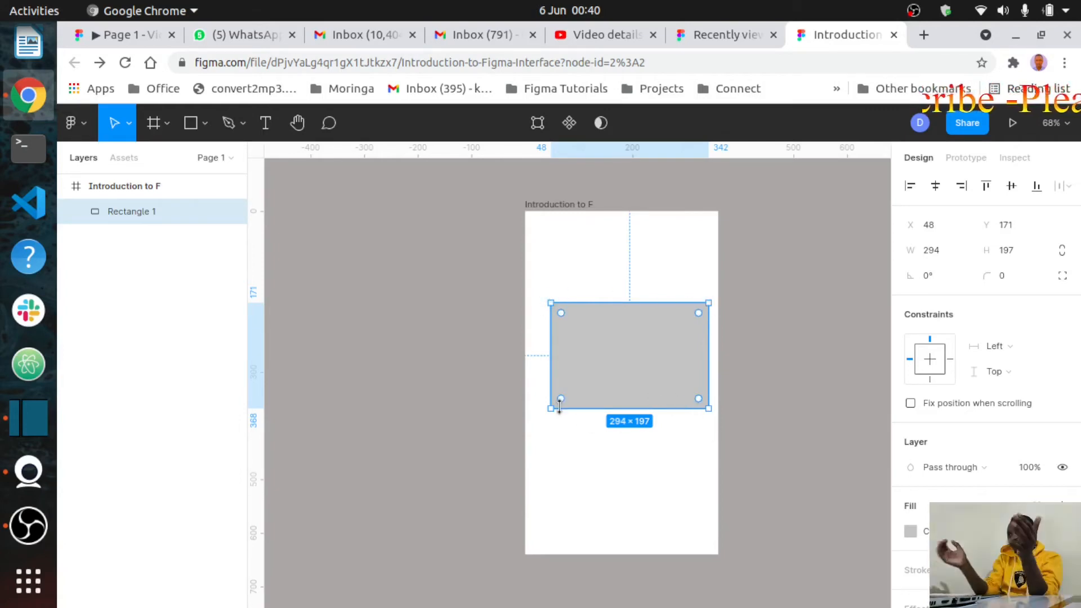
# Step: Round the rectangle's corners, then narrow it and shift it right and up in the frame
pyautogui.moveTo(560, 400)
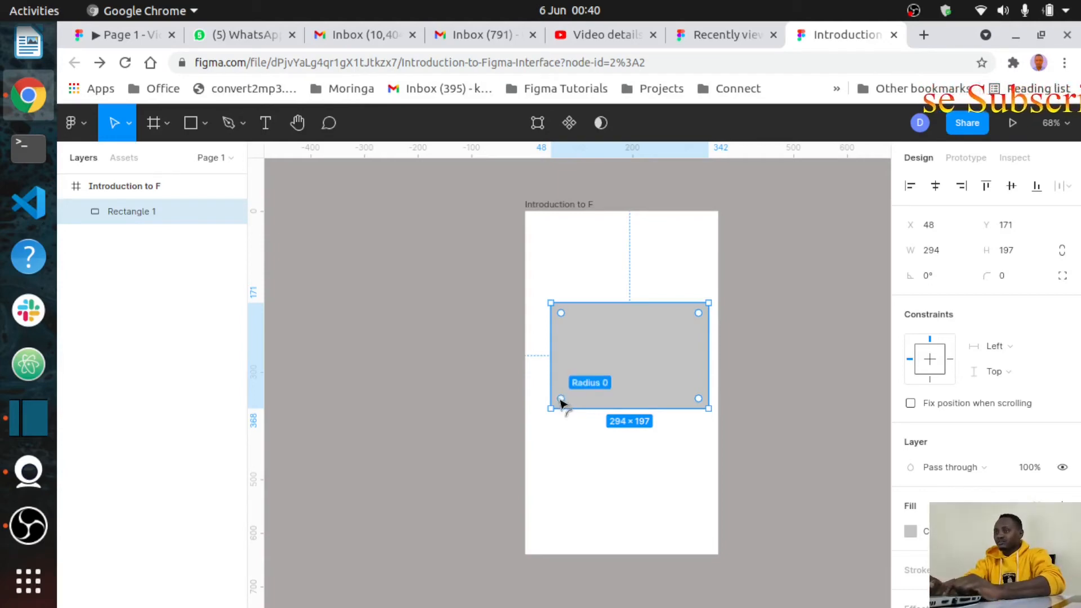
pyautogui.moveTo(561, 400); pyautogui.dragTo(617, 438)
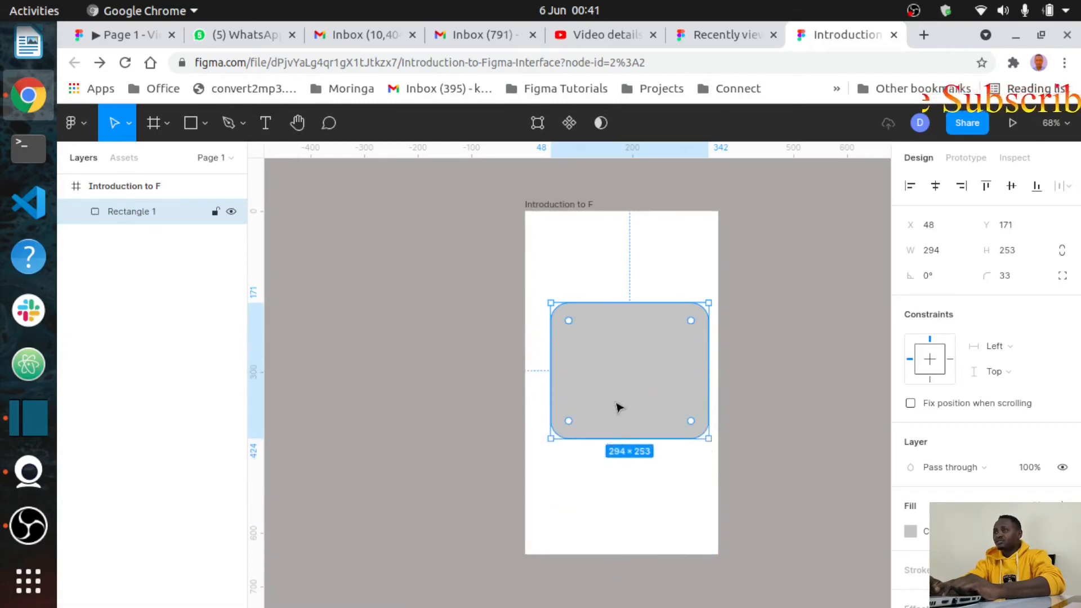
pyautogui.hscroll(5, 620, 407)
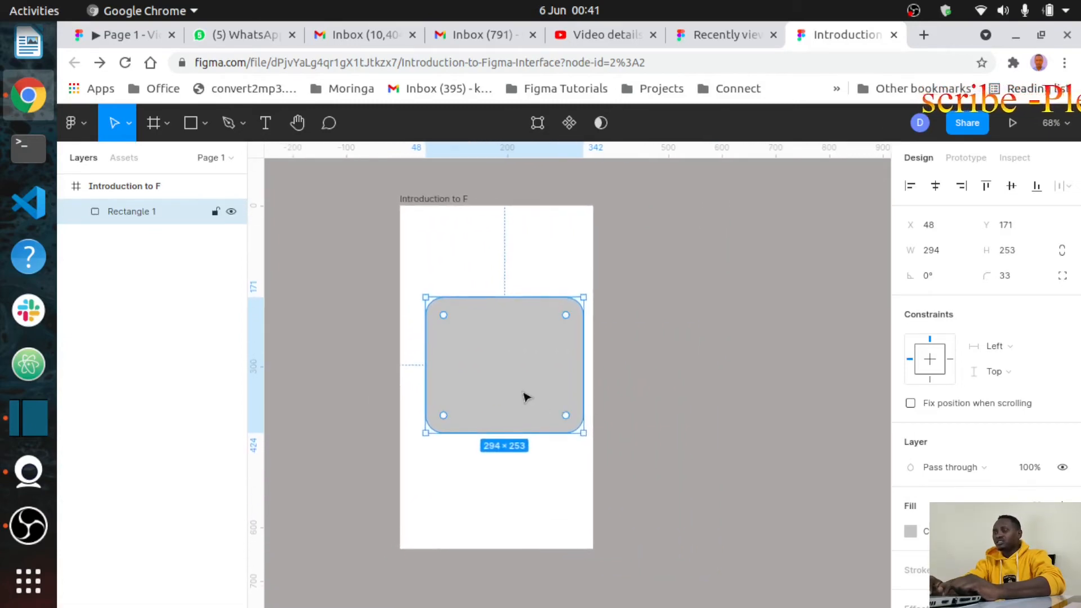
pyautogui.moveTo(584, 350); pyautogui.dragTo(521, 341)
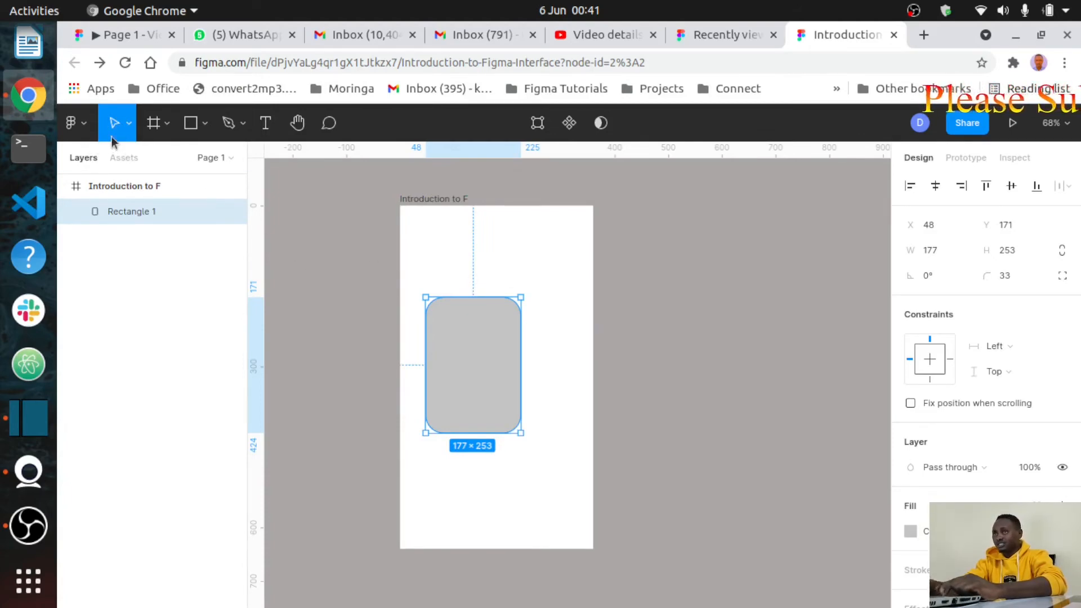
pyautogui.moveTo(475, 357); pyautogui.dragTo(494, 341)
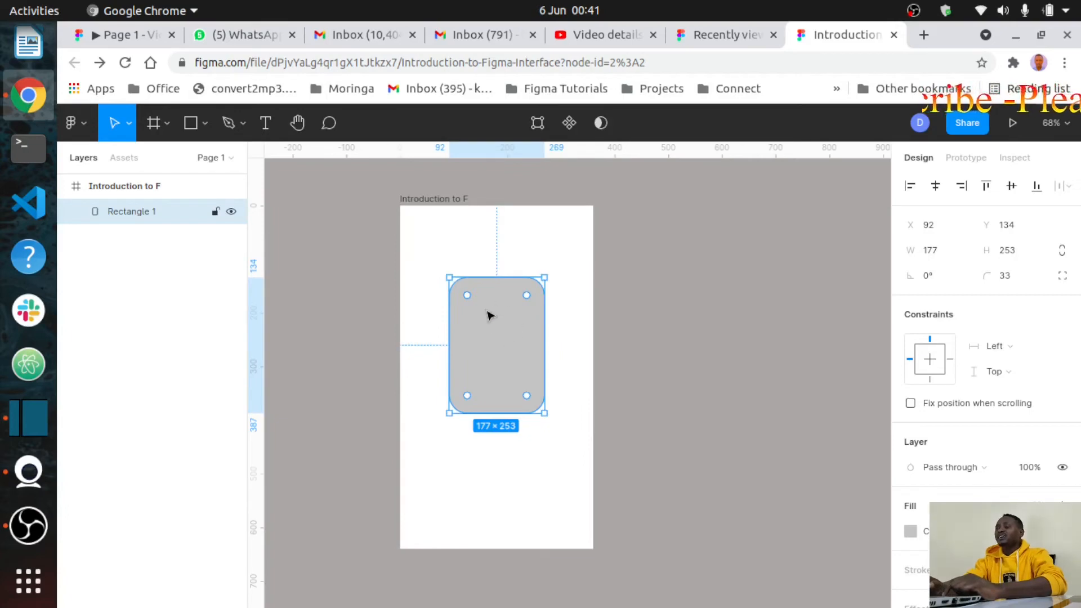
# Step: Adjust the corner-radius handles back to square corners, radius 0, at 177×253
pyautogui.moveTo(527, 295)
pyautogui.mouseDown()
pyautogui.moveTo(497, 346)
pyautogui.moveTo(528, 299)
pyautogui.mouseUp()
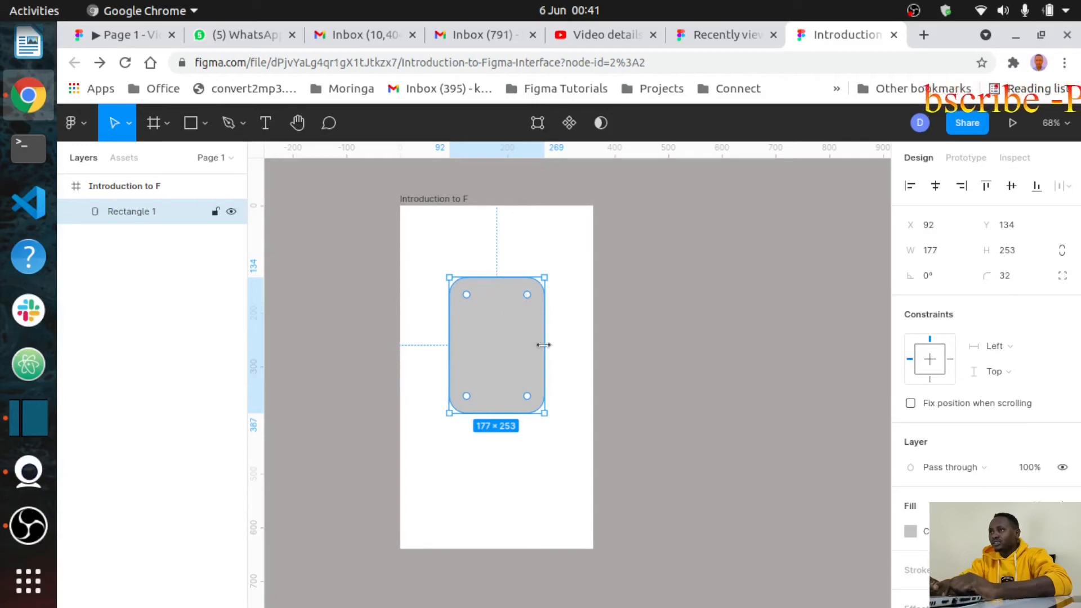
pyautogui.moveTo(469, 296)
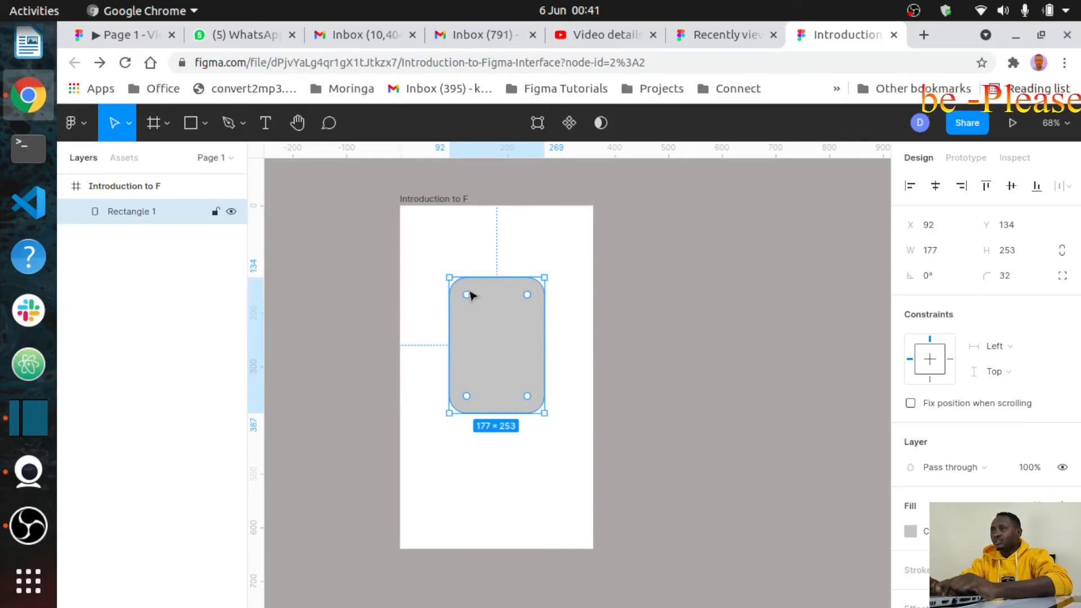
pyautogui.moveTo(463, 291); pyautogui.dragTo(448, 279)
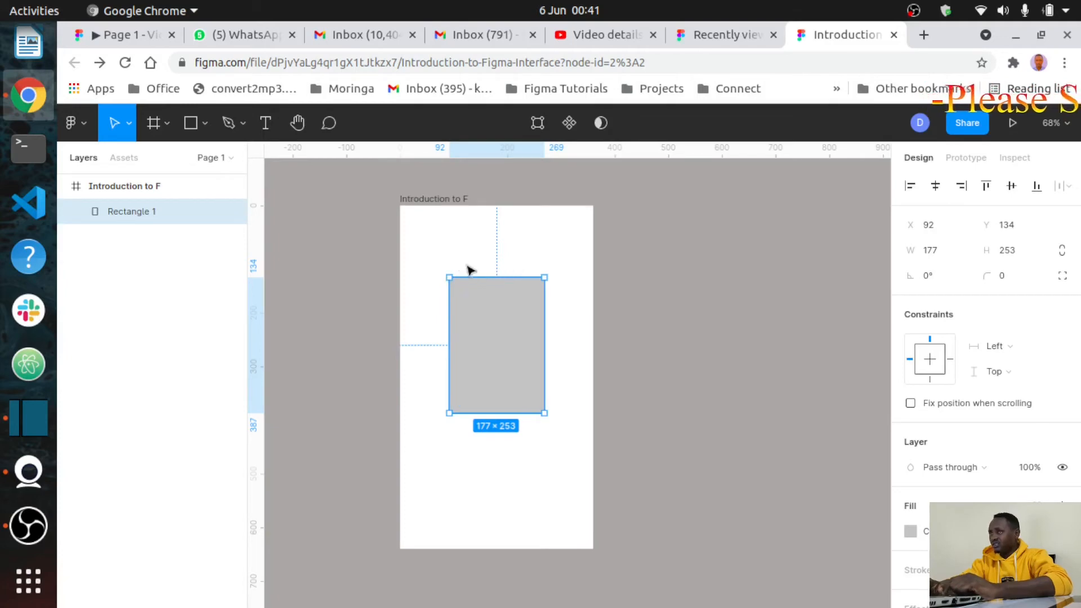
pyautogui.moveTo(494, 336)
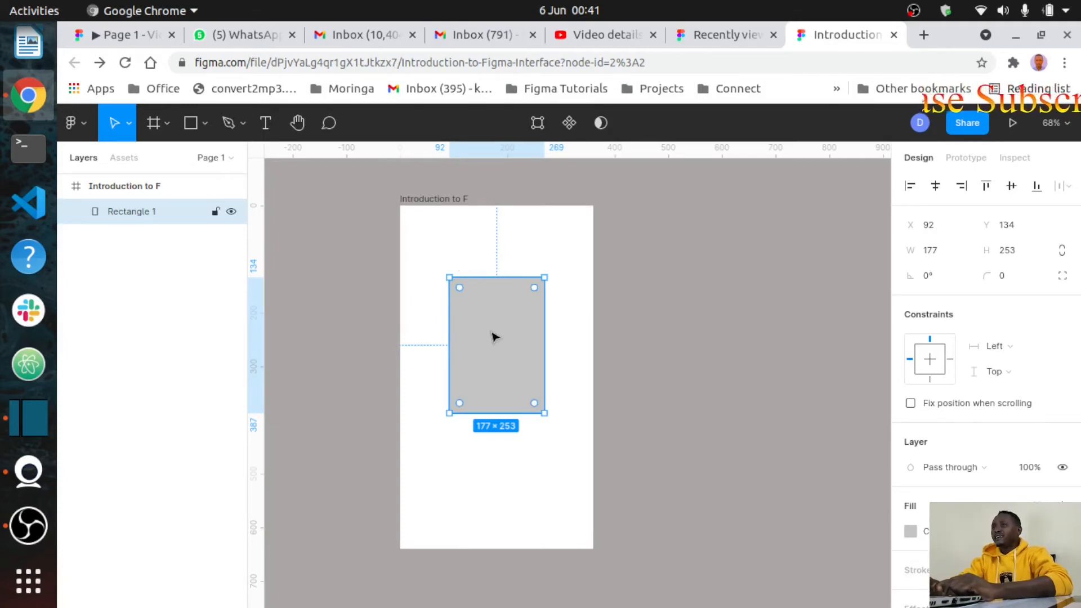
pyautogui.moveTo(459, 288); pyautogui.dragTo(437, 279)
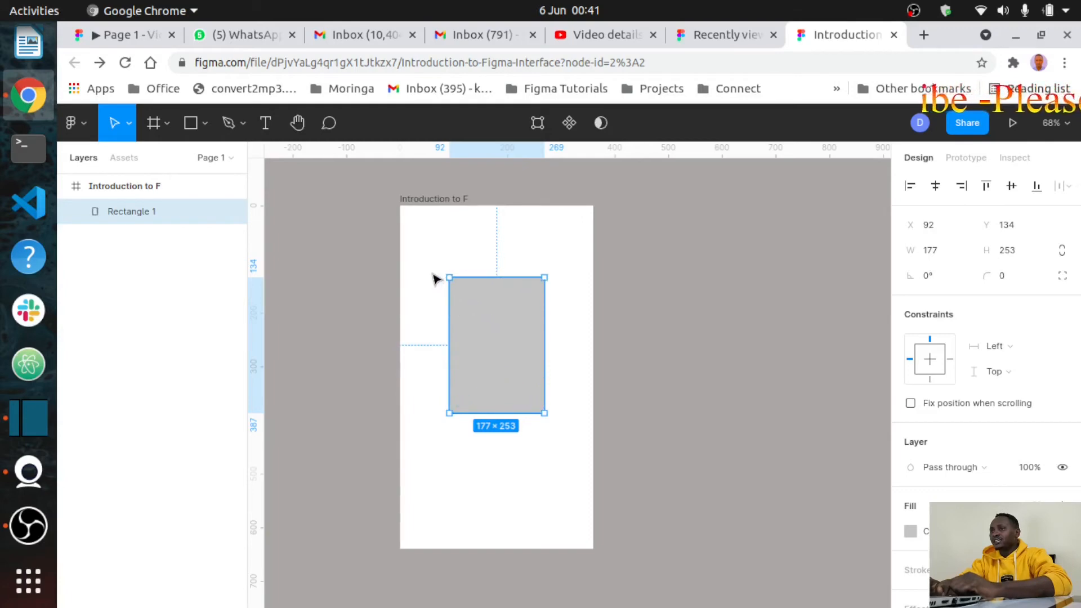
# Step: Reselect Rectangle 1 and enter vector edit mode with Edit object
pyautogui.click(579, 332)
pyautogui.click(493, 314)
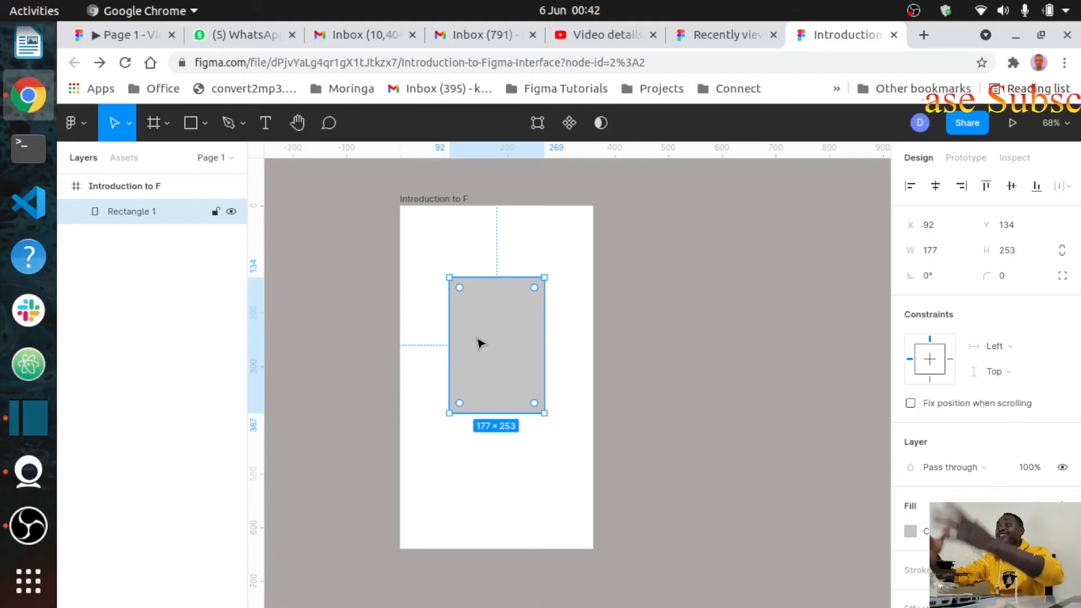
pyautogui.click(537, 128)
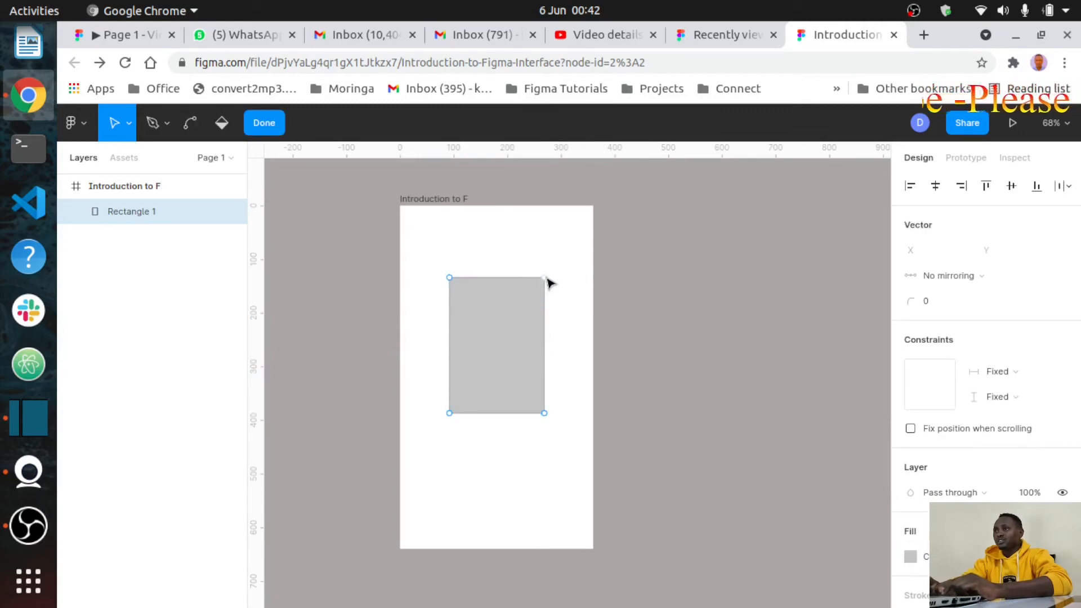
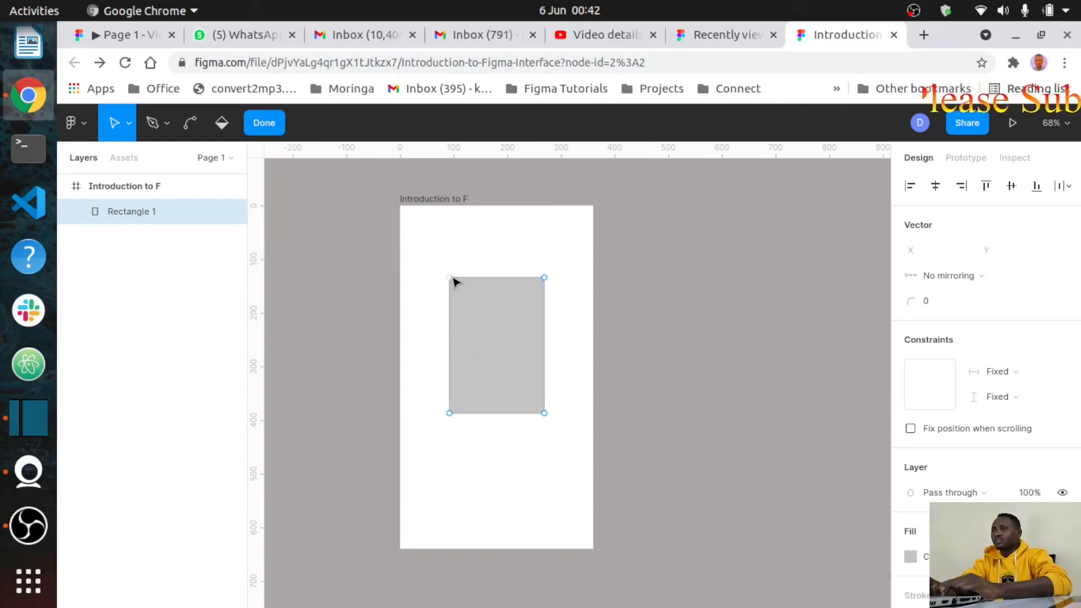
# Step: Skew the top-left corner, shift the shape up-left, and add two outward right-edge points for six sides
pyautogui.moveTo(454, 281); pyautogui.dragTo(495, 316)
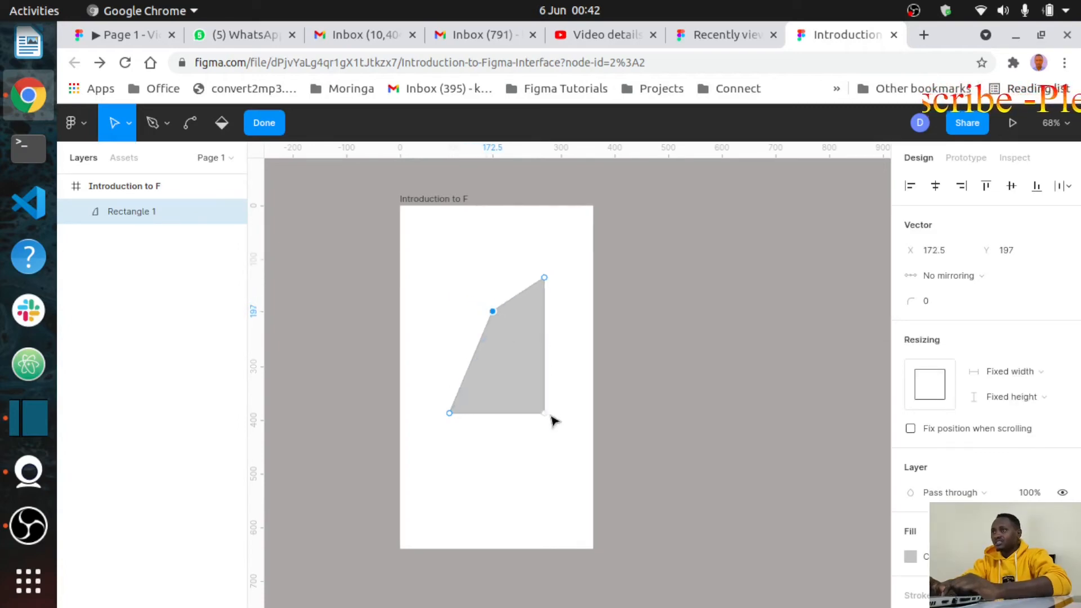
pyautogui.moveTo(545, 411)
pyautogui.mouseDown()
pyautogui.moveTo(445, 315)
pyautogui.moveTo(401, 244)
pyautogui.moveTo(442, 261)
pyautogui.moveTo(524, 345)
pyautogui.moveTo(589, 304)
pyautogui.moveTo(557, 384)
pyautogui.moveTo(570, 539)
pyautogui.moveTo(564, 366)
pyautogui.moveTo(576, 295)
pyautogui.moveTo(480, 387)
pyautogui.moveTo(427, 471)
pyautogui.moveTo(432, 488)
pyautogui.moveTo(478, 415)
pyautogui.moveTo(461, 492)
pyautogui.moveTo(490, 497)
pyautogui.moveTo(466, 458)
pyautogui.moveTo(476, 450)
pyautogui.moveTo(471, 438)
pyautogui.mouseUp()
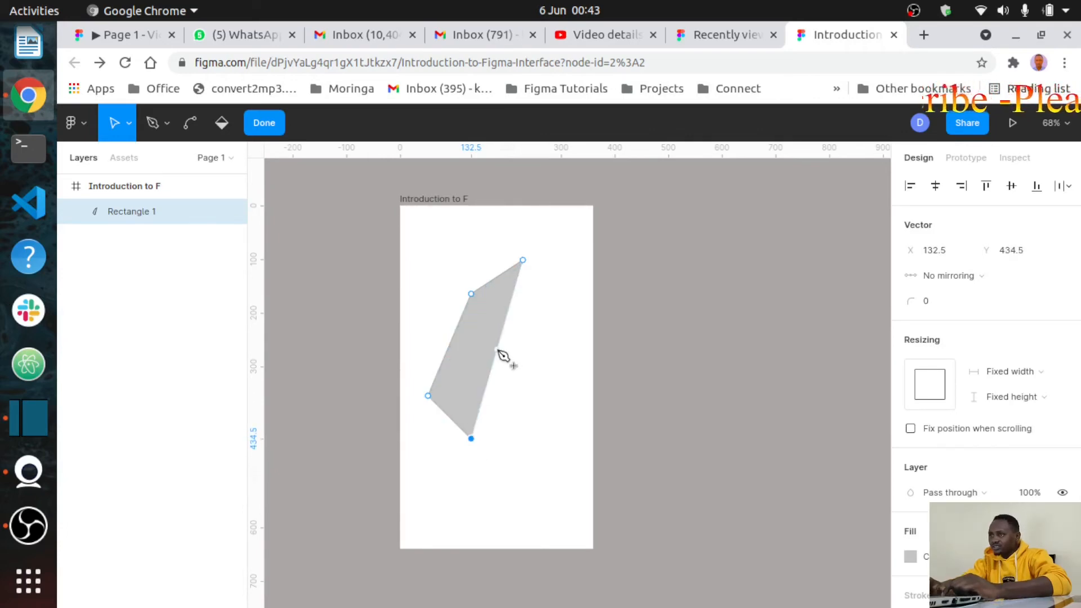
pyautogui.moveTo(498, 351); pyautogui.dragTo(556, 366)
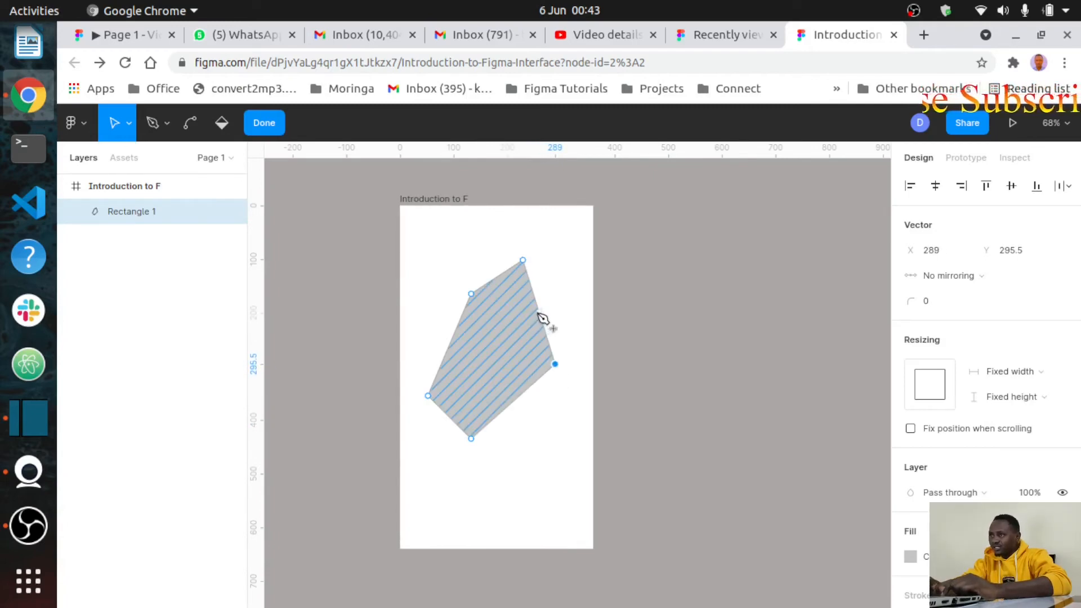
pyautogui.moveTo(545, 319); pyautogui.dragTo(575, 298)
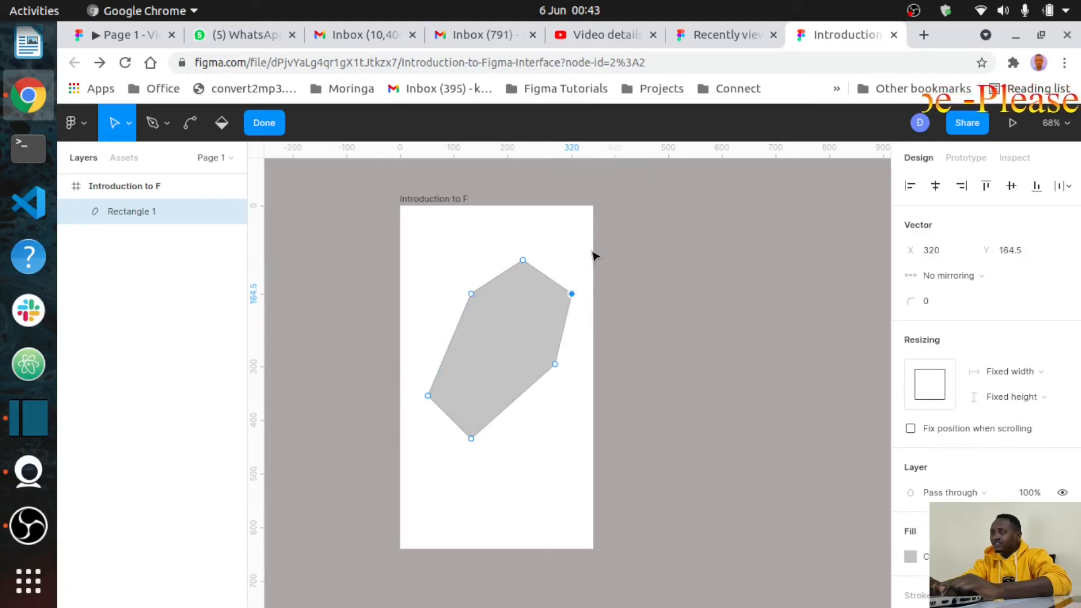
pyautogui.click(595, 256)
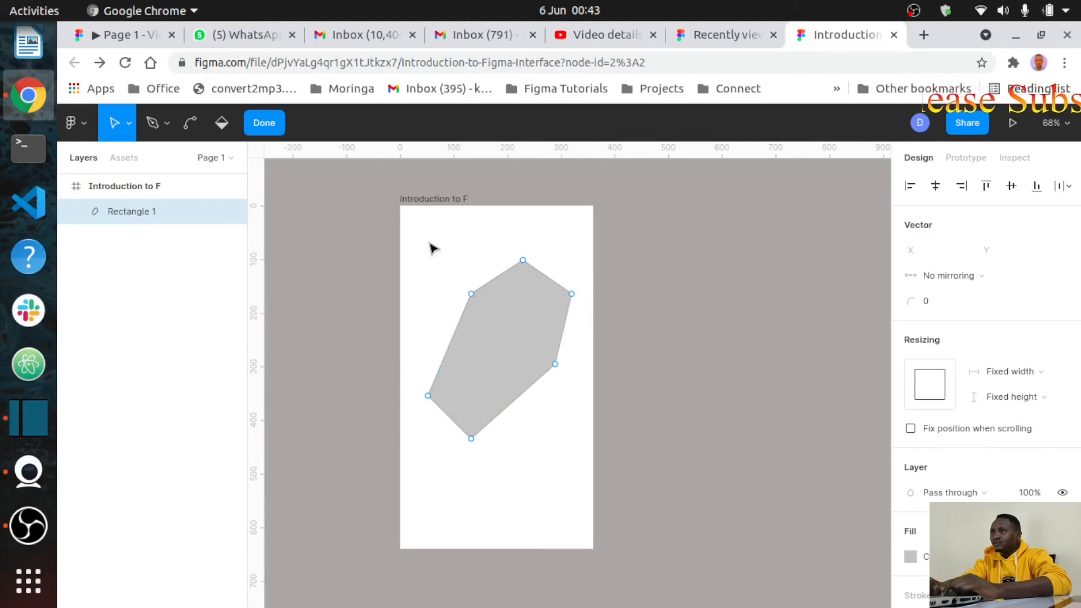
pyautogui.press('ctrl')
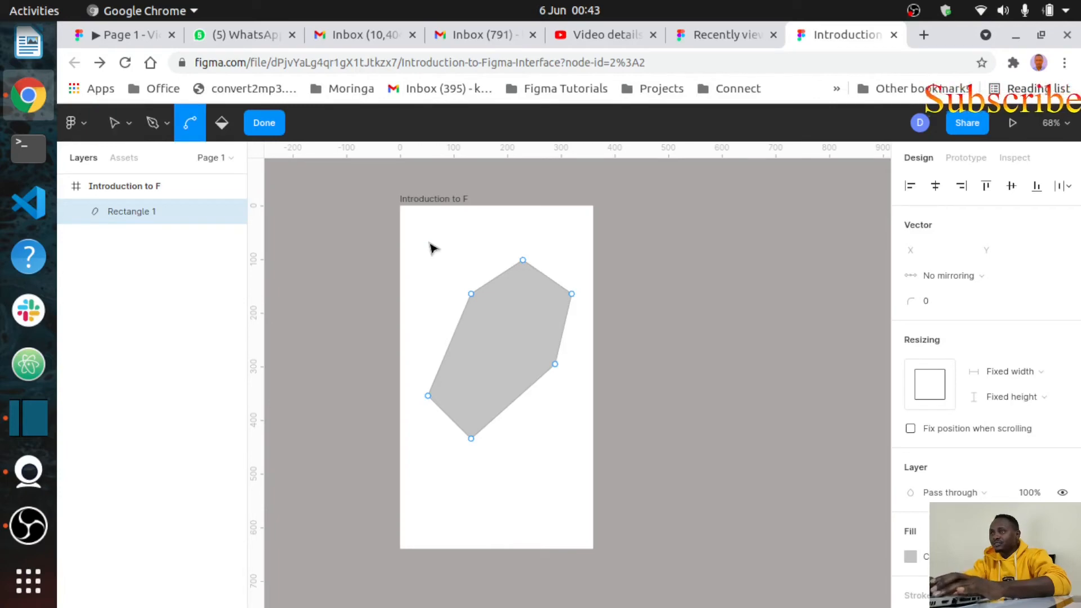
# Step: Zoom in, move the polygon up-left, and drag its lower-right corner down to straighten the right side
pyautogui.scroll(3, 431, 248)
pyautogui.scroll(2, 431, 248)
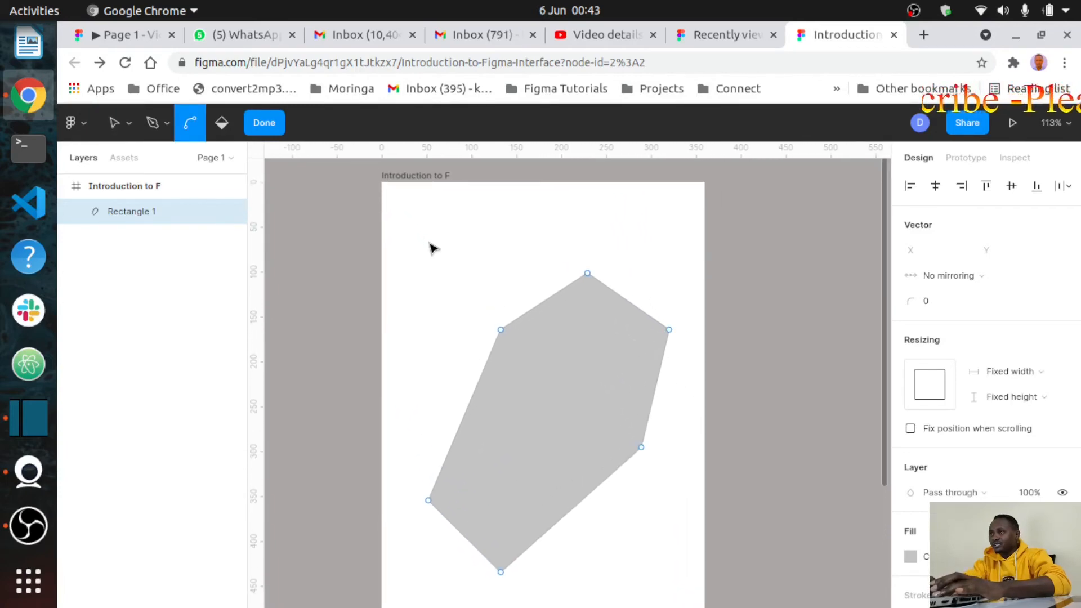
pyautogui.scroll(2, 432, 249)
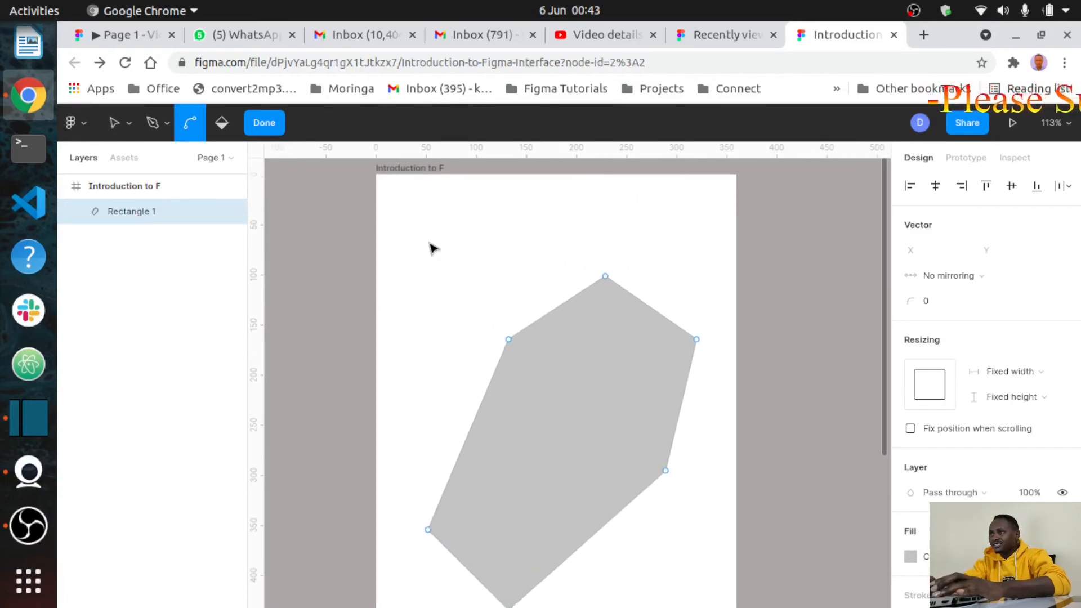
pyautogui.moveTo(558, 394)
pyautogui.mouseDown()
pyautogui.moveTo(548, 362)
pyautogui.moveTo(540, 369)
pyautogui.mouseUp()
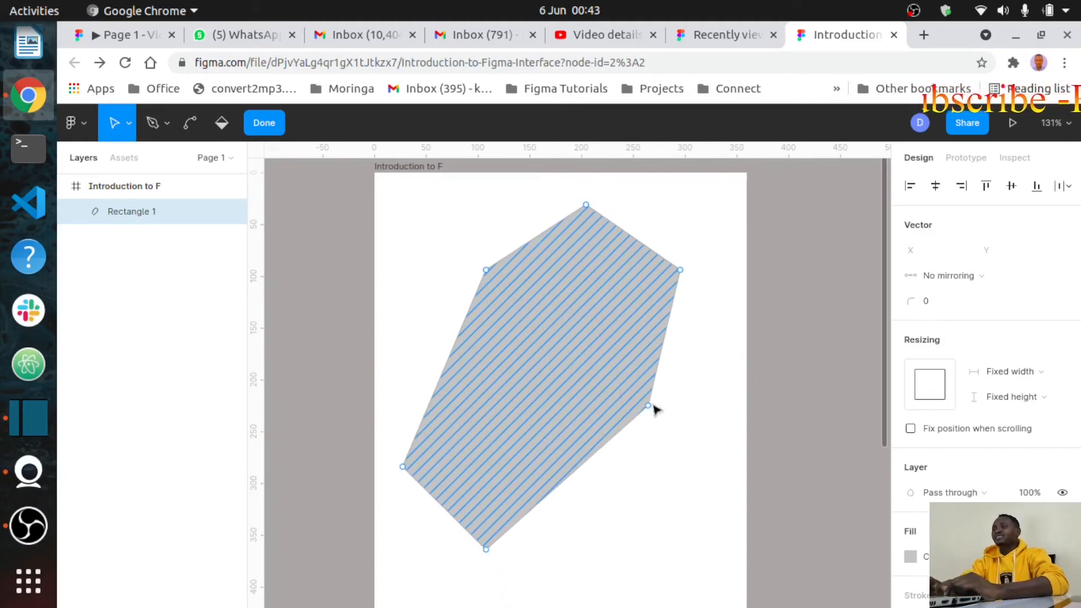
pyautogui.moveTo(648, 402)
pyautogui.mouseDown()
pyautogui.moveTo(652, 381)
pyautogui.moveTo(648, 398)
pyautogui.moveTo(607, 374)
pyautogui.moveTo(535, 306)
pyautogui.moveTo(618, 357)
pyautogui.moveTo(475, 446)
pyautogui.moveTo(681, 508)
pyautogui.moveTo(698, 387)
pyautogui.moveTo(739, 337)
pyautogui.moveTo(571, 243)
pyautogui.moveTo(511, 183)
pyautogui.moveTo(565, 299)
pyautogui.moveTo(548, 449)
pyautogui.moveTo(596, 559)
pyautogui.moveTo(673, 570)
pyautogui.moveTo(688, 587)
pyautogui.moveTo(672, 457)
pyautogui.moveTo(682, 465)
pyautogui.mouseUp()
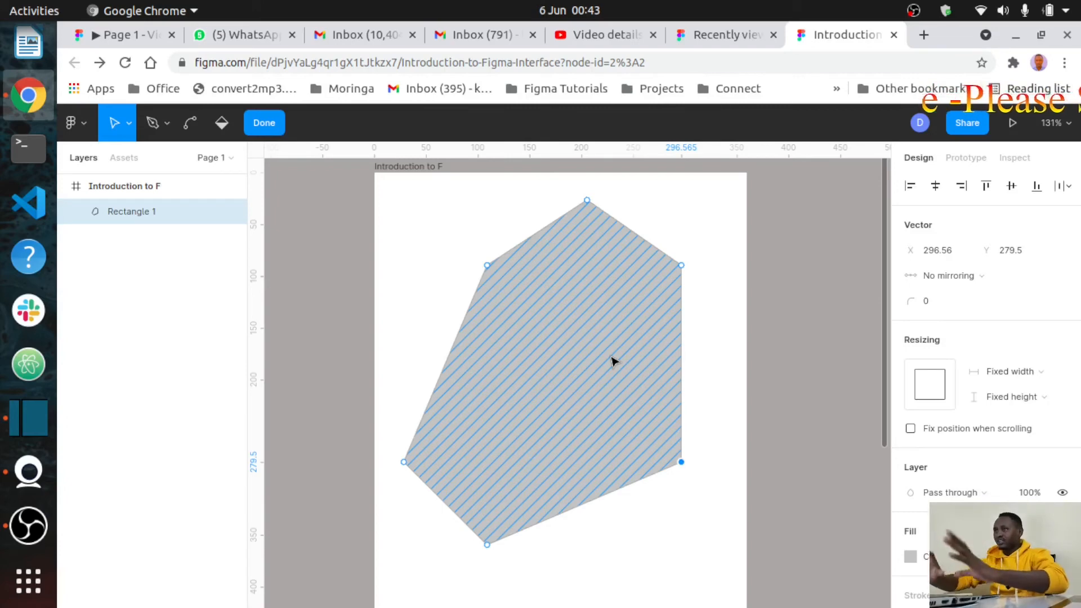
pyautogui.click(670, 235)
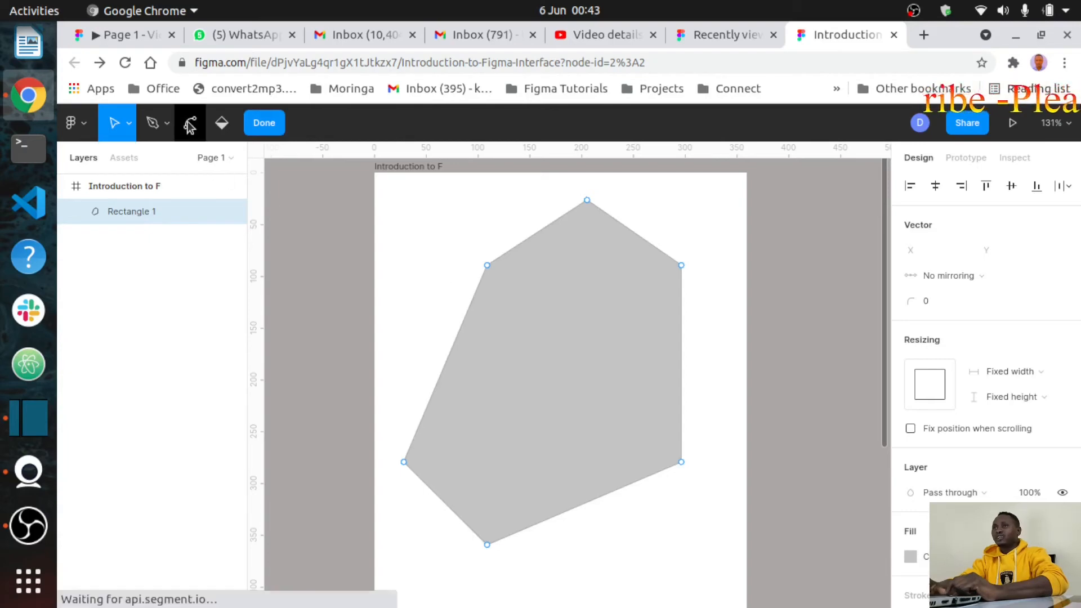
pyautogui.click(489, 266)
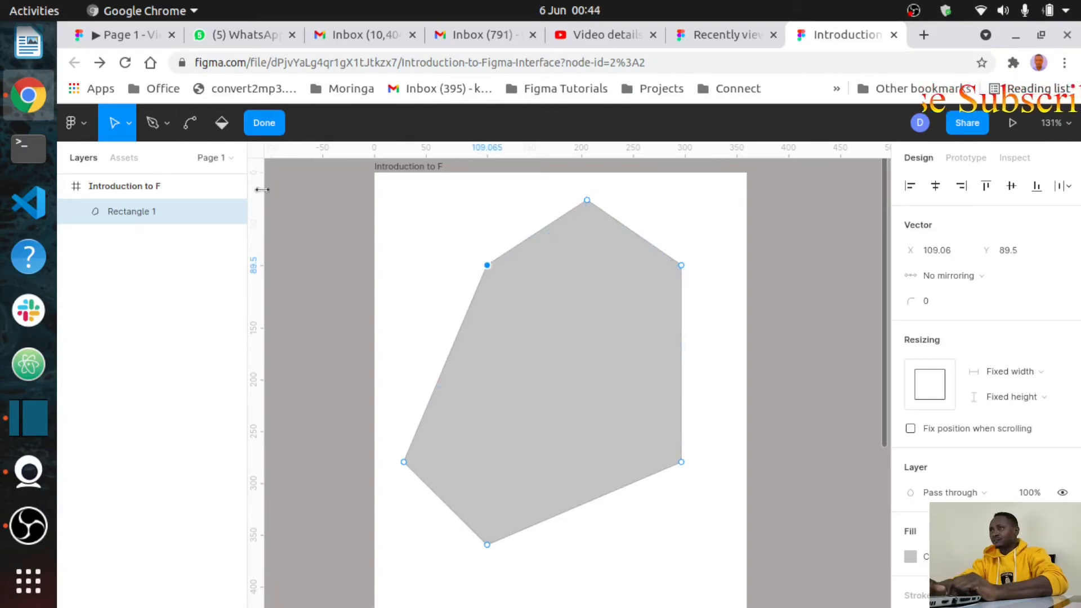
pyautogui.click(190, 125)
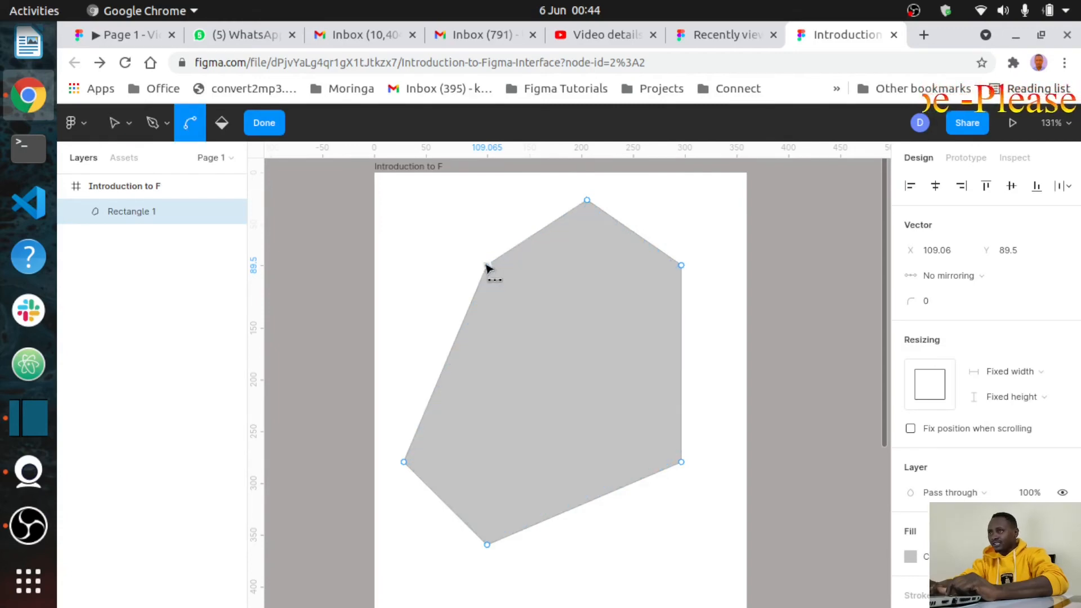
# Step: Bend the upper-left corner, top edge, bottom-right edge and lower-right corner into smooth curves
pyautogui.moveTo(487, 266)
pyautogui.mouseDown()
pyautogui.moveTo(526, 301)
pyautogui.moveTo(492, 267)
pyautogui.mouseUp()
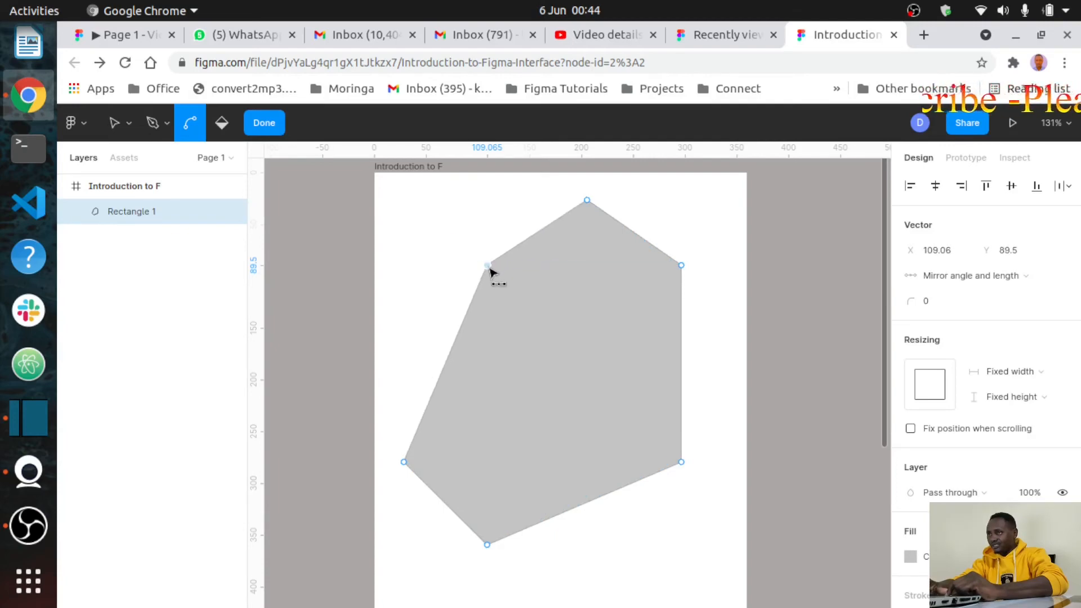
pyautogui.moveTo(542, 236); pyautogui.dragTo(567, 274)
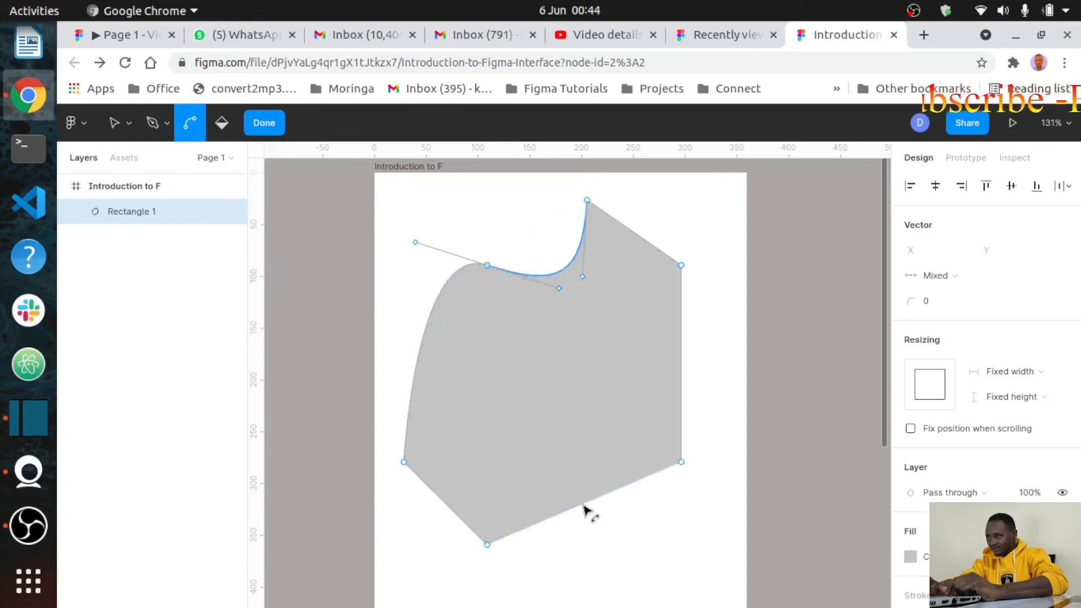
pyautogui.moveTo(585, 506); pyautogui.dragTo(549, 370)
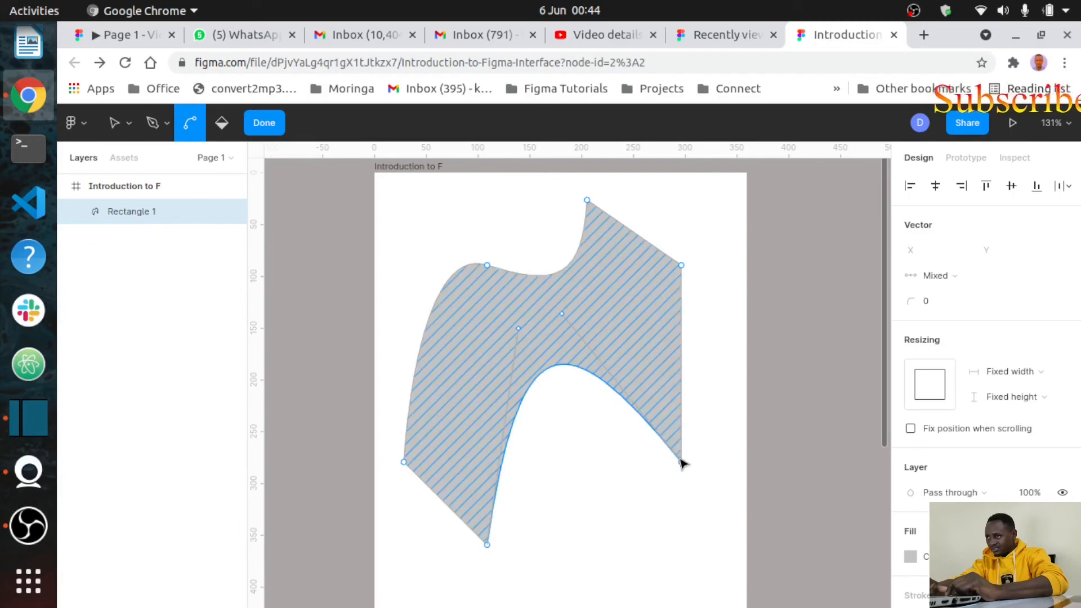
pyautogui.moveTo(682, 467); pyautogui.dragTo(676, 403)
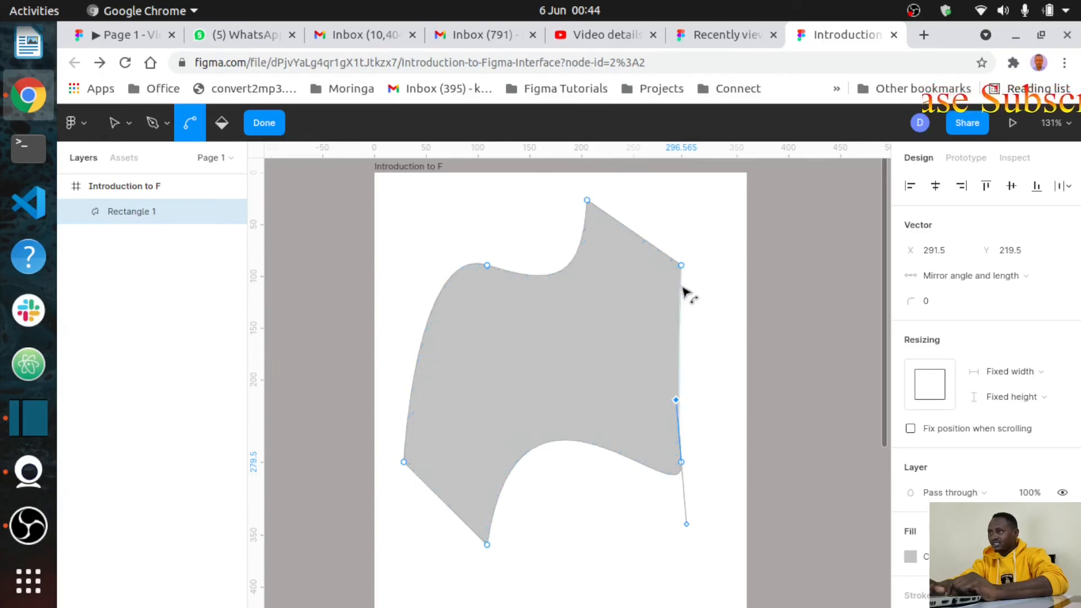
# Step: Shift the shape slightly down and stretch its top-right corner into a long curved point
pyautogui.moveTo(679, 271); pyautogui.dragTo(476, 361)
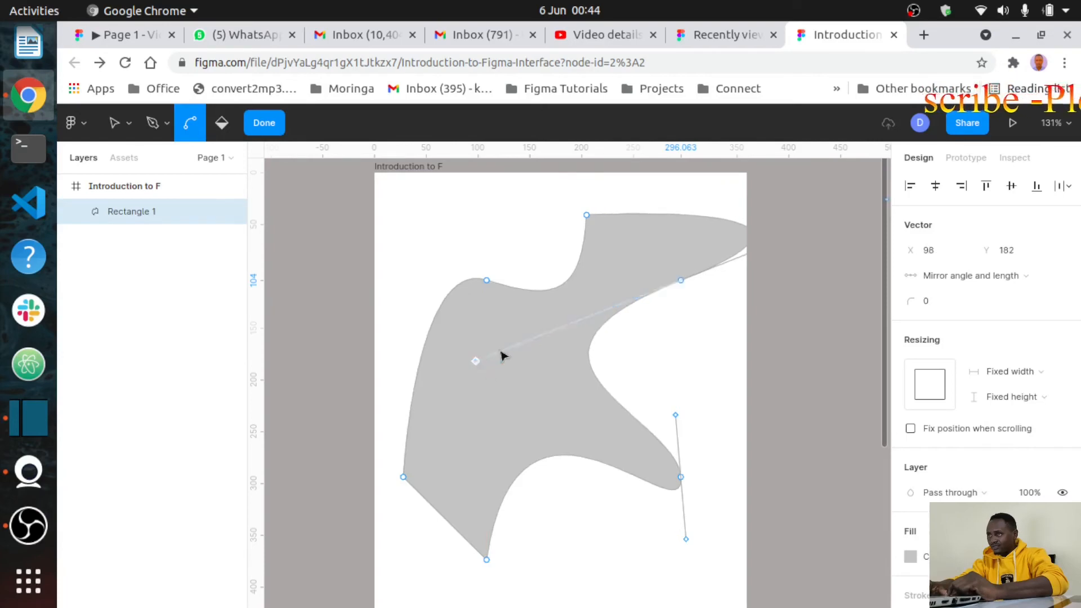
pyautogui.moveTo(680, 282)
pyautogui.mouseDown()
pyautogui.moveTo(683, 297)
pyautogui.moveTo(567, 309)
pyautogui.moveTo(478, 350)
pyautogui.moveTo(427, 356)
pyautogui.mouseUp()
pyautogui.scroll(1, 437, 429)
pyautogui.hscroll(1, 437, 430)
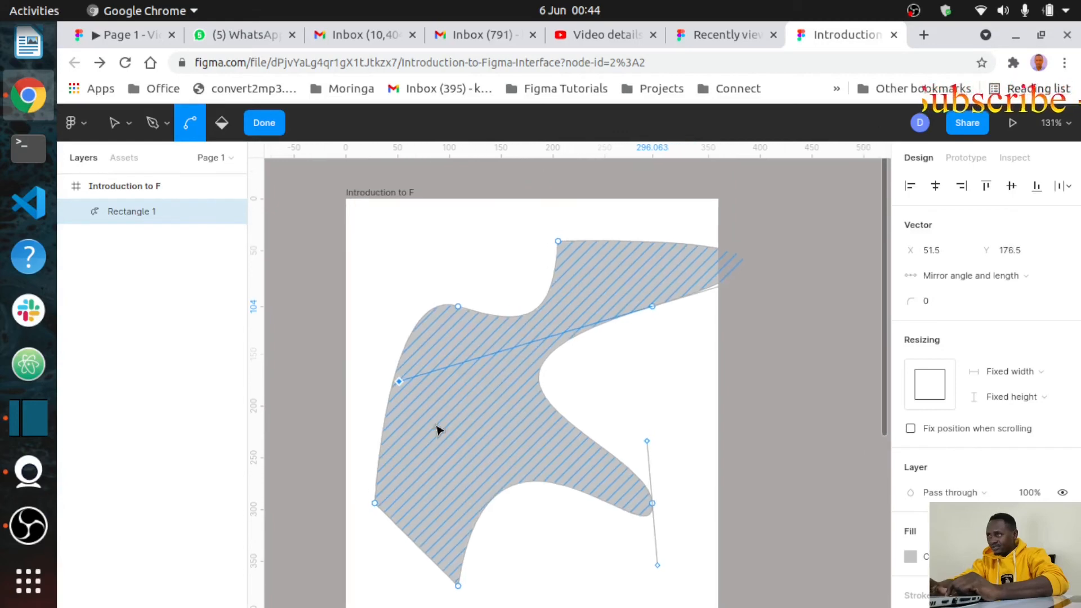
pyautogui.click(611, 396)
# Step: Reposition the blob left, then slightly right and up in the frame, and finish point editing
pyautogui.moveTo(522, 362); pyautogui.dragTo(485, 358)
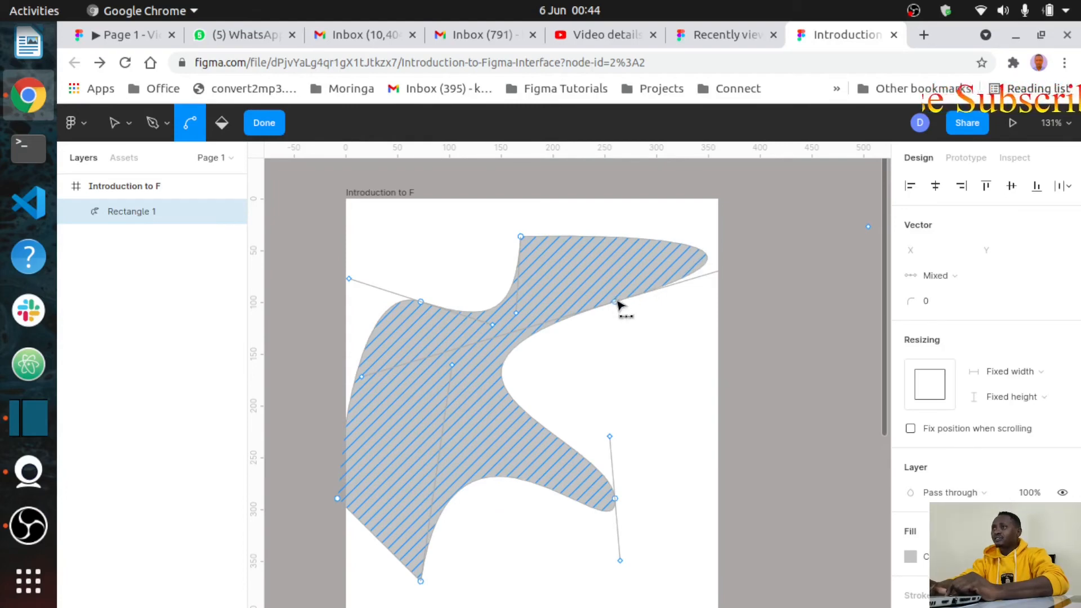
pyautogui.moveTo(617, 303)
pyautogui.mouseDown()
pyautogui.moveTo(622, 319)
pyautogui.moveTo(632, 298)
pyautogui.mouseUp()
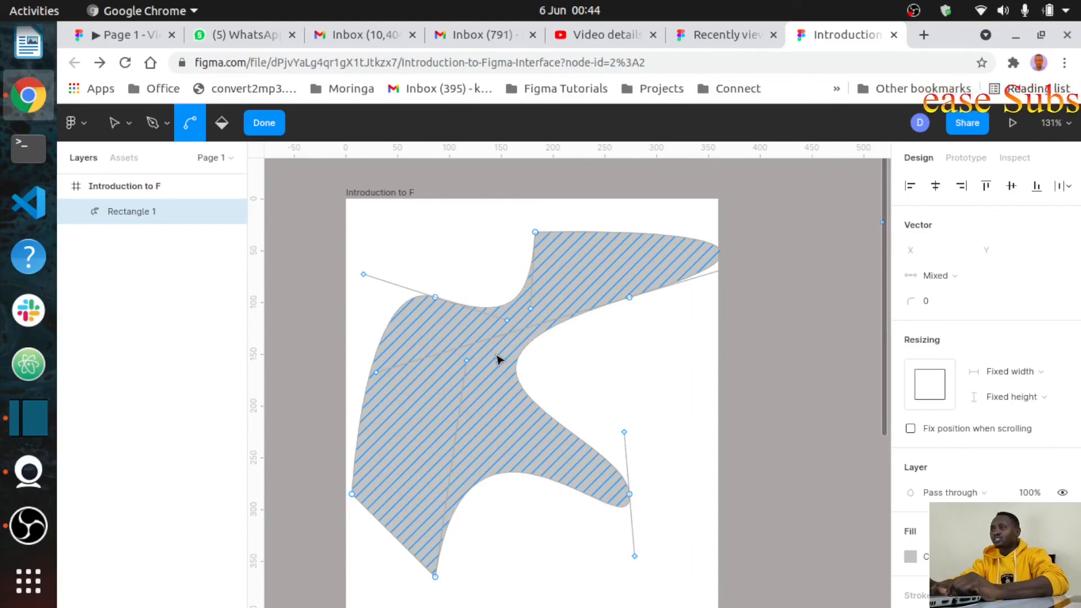
pyautogui.click(635, 381)
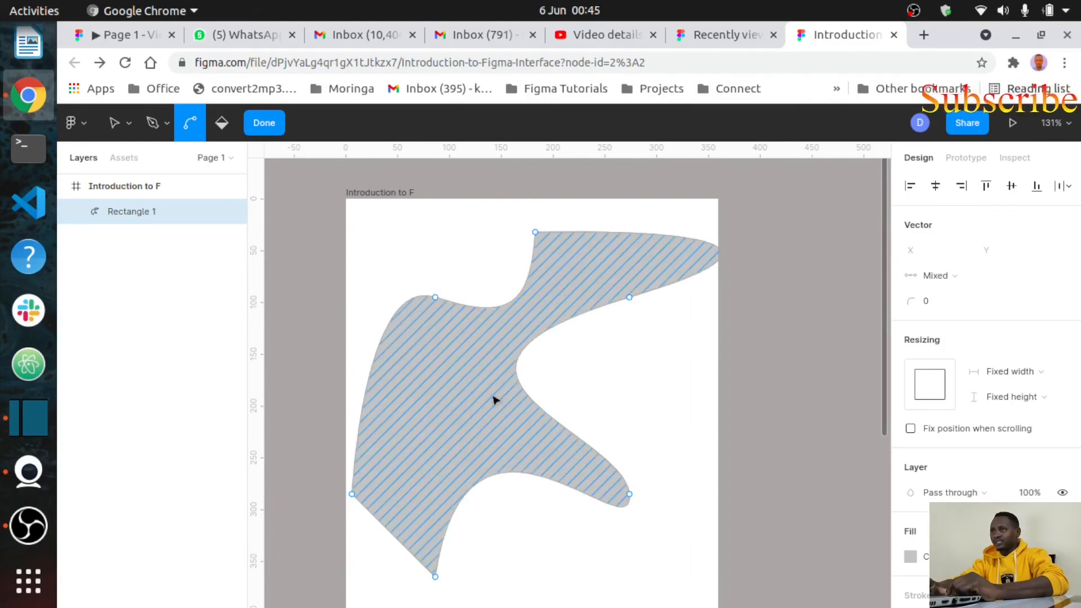
pyautogui.click(461, 379)
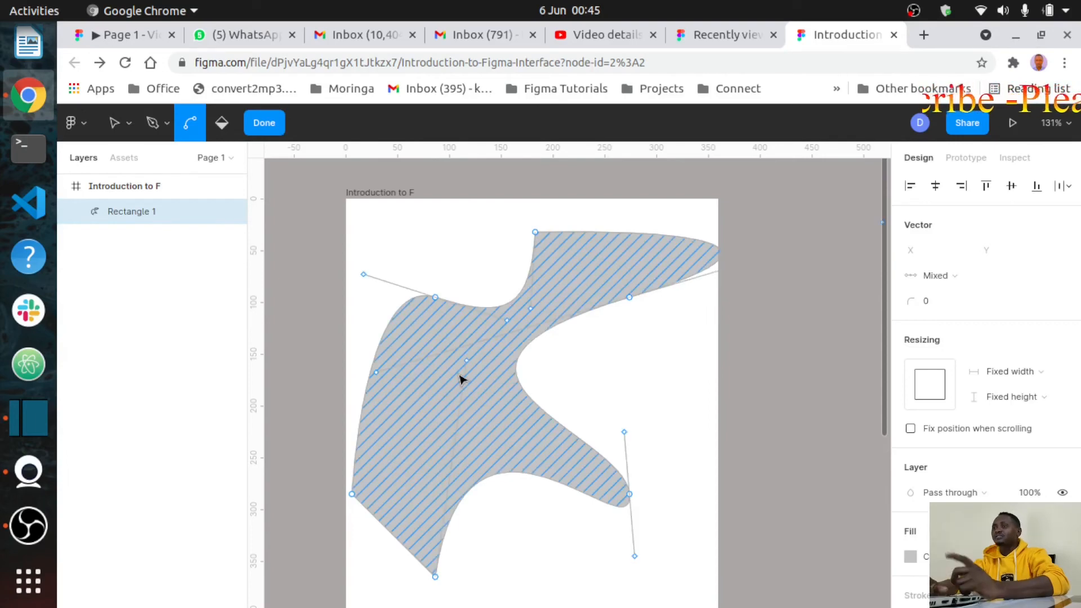
pyautogui.press('Escape')
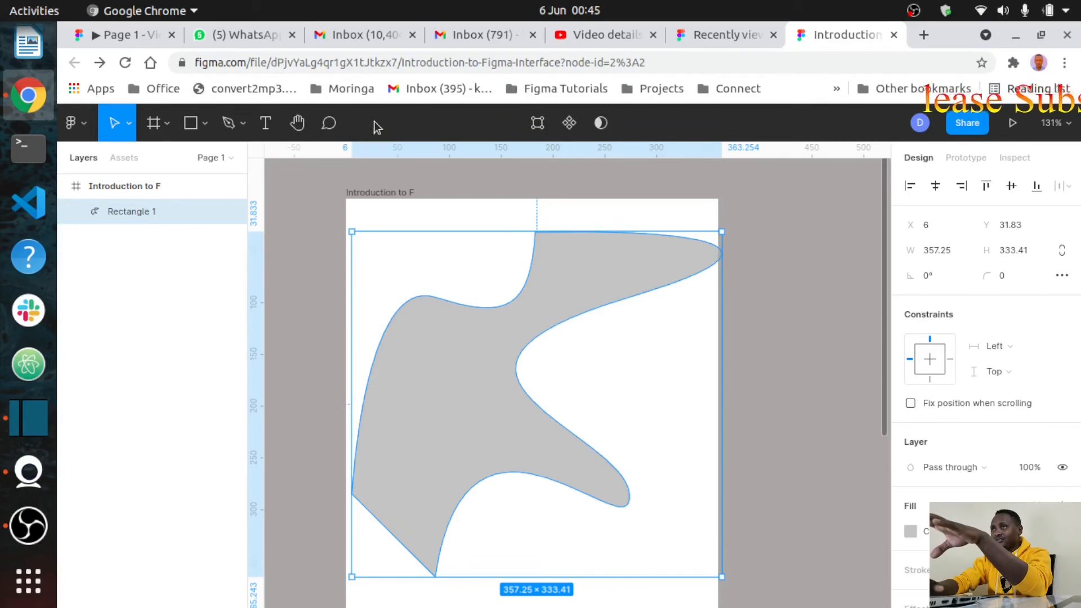
# Step: Leave point editing on Rectangle 1 and reselect the 357.25 × 333.41 curved blob
pyautogui.click(538, 123)
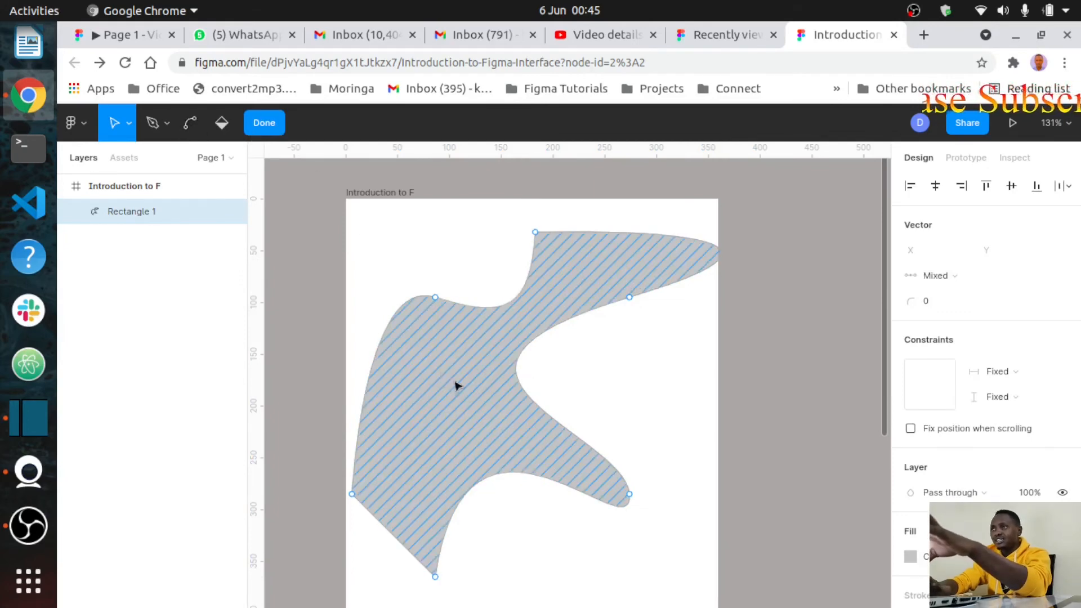
pyautogui.press('Escape')
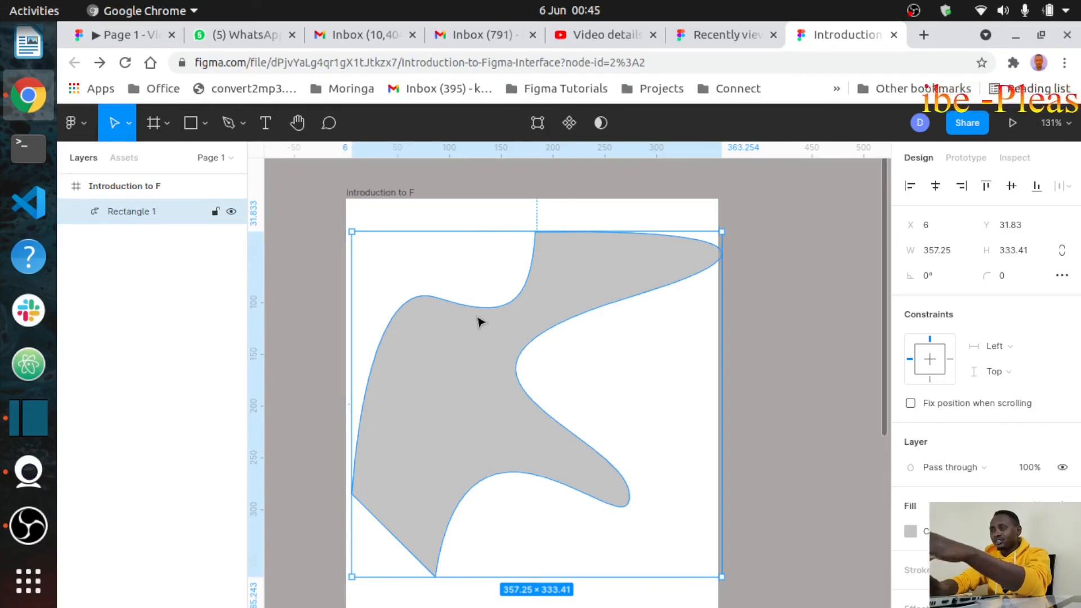
pyautogui.click(651, 398)
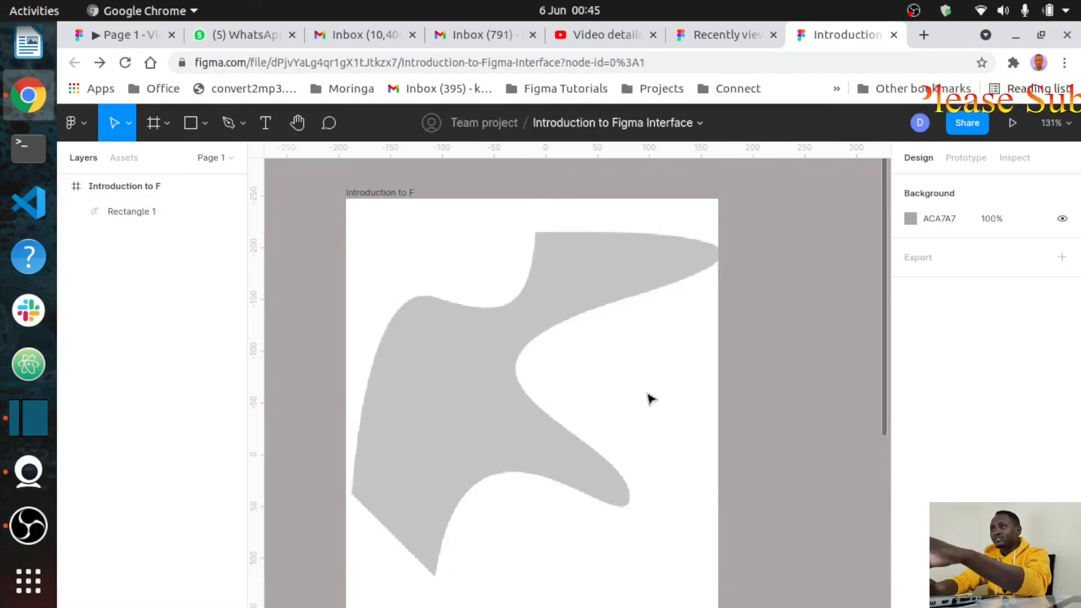
pyautogui.click(482, 395)
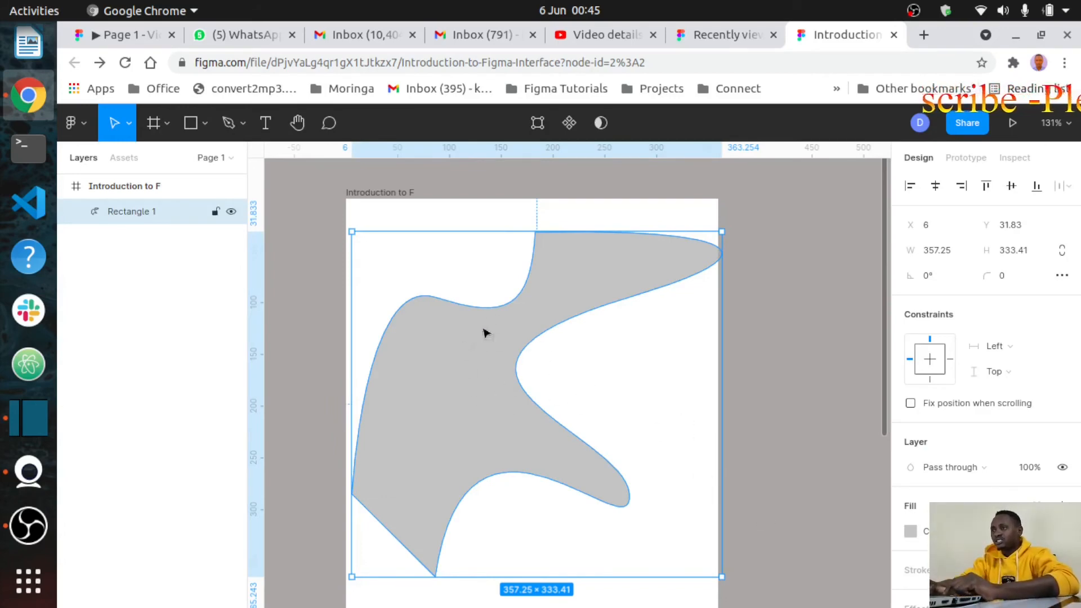
# Step: Change the blob's fill from light grey to very dark green 0E2310
pyautogui.click(909, 530)
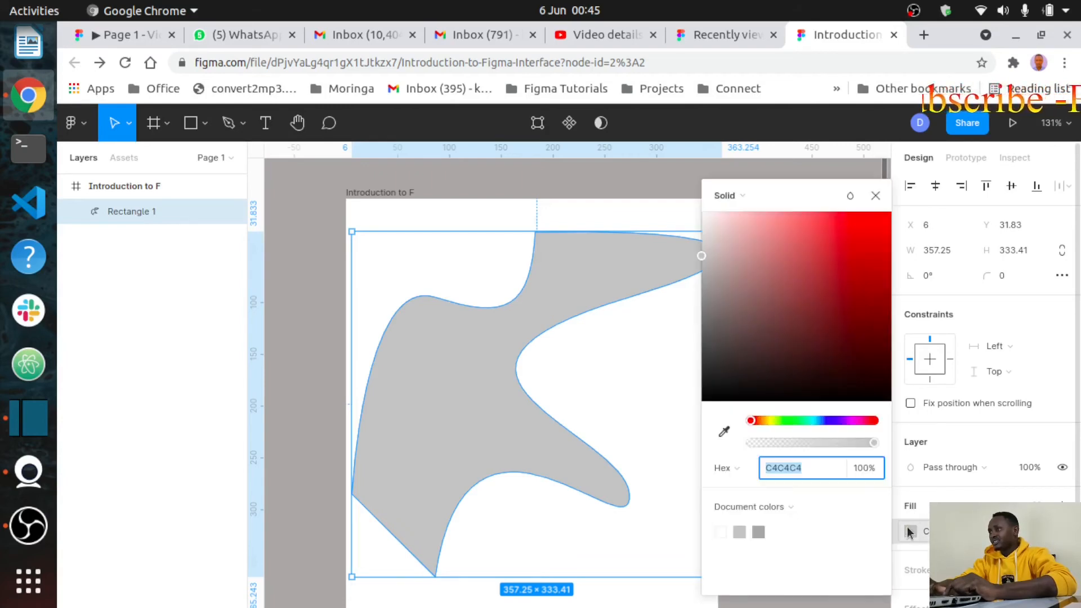
pyautogui.click(856, 422)
pyautogui.click(858, 286)
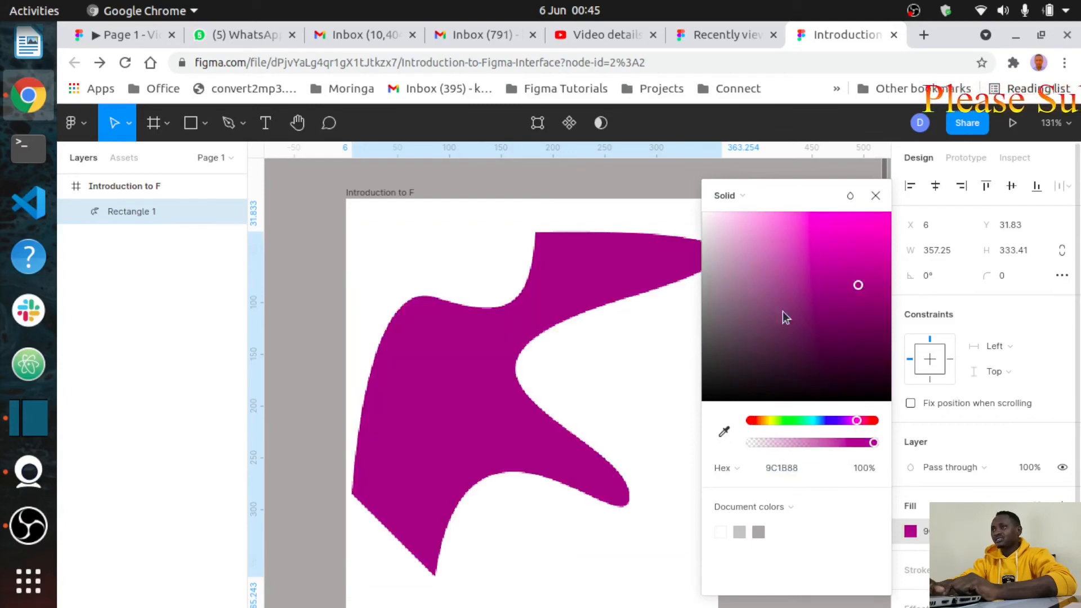
pyautogui.click(777, 328)
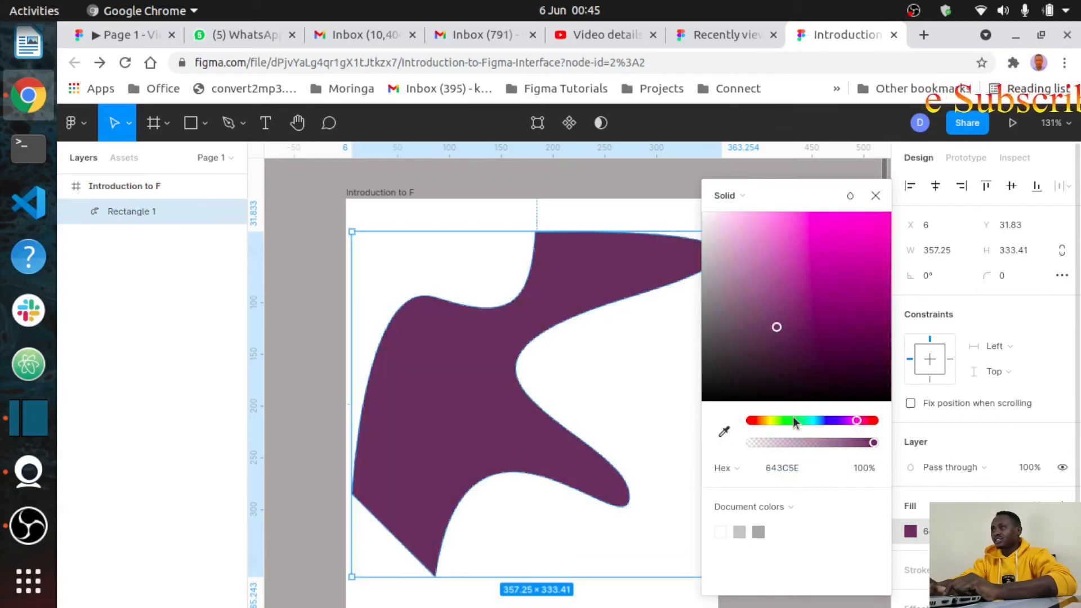
pyautogui.click(794, 420)
pyautogui.click(769, 283)
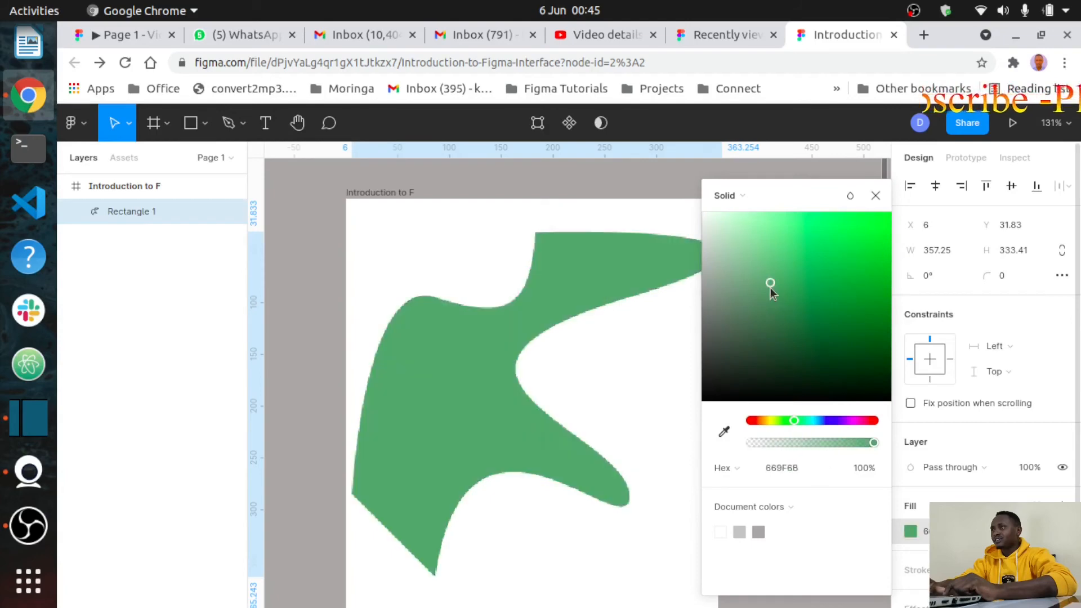
pyautogui.click(816, 376)
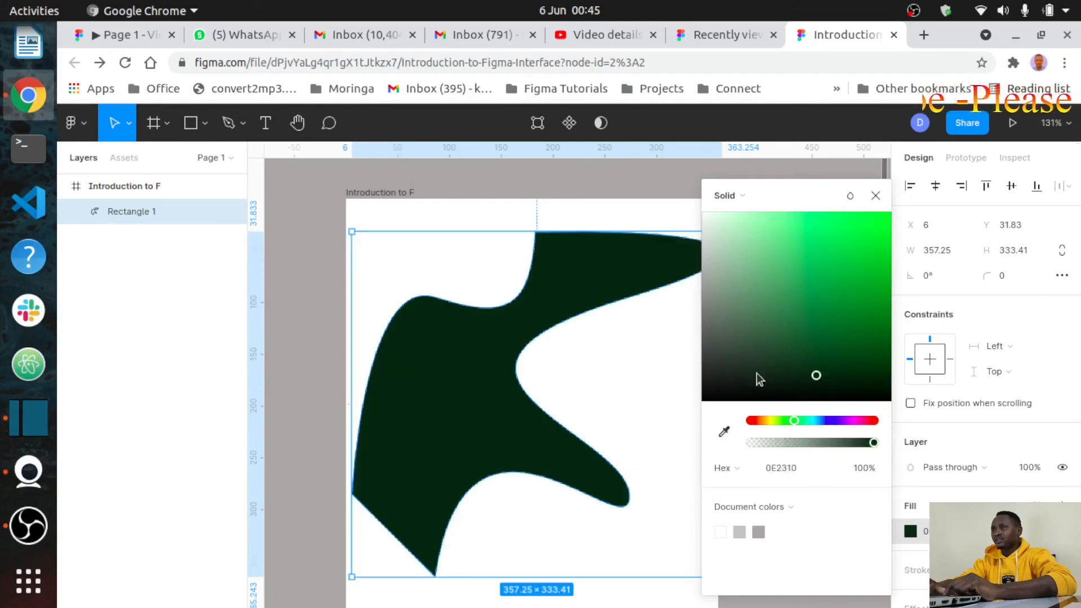
pyautogui.click(714, 403)
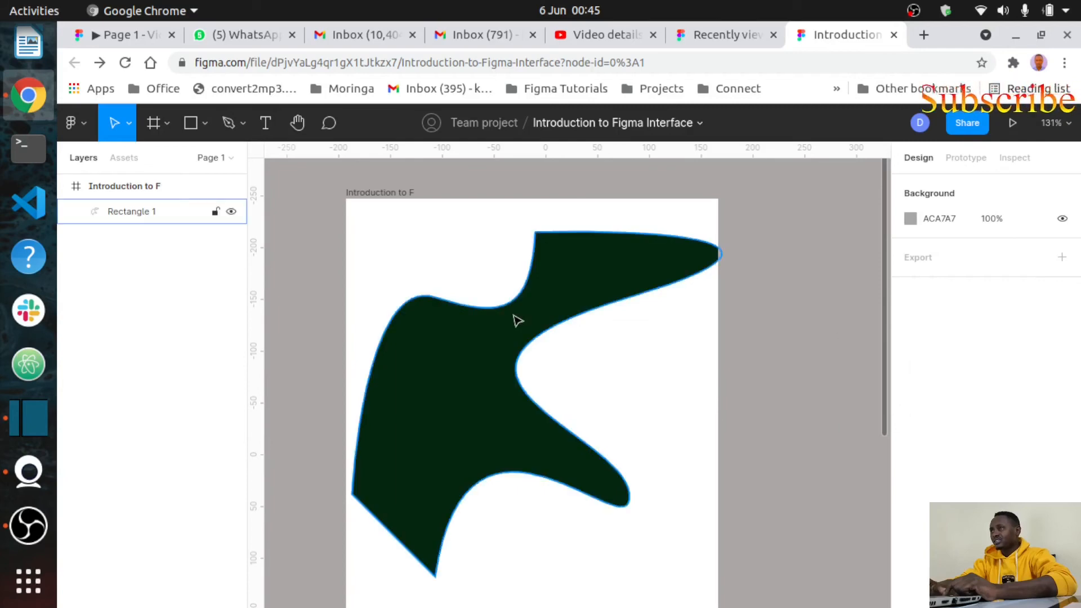
# Step: Reselect the dark green blob and delete it, leaving the Introduction to F frame empty
pyautogui.click(503, 339)
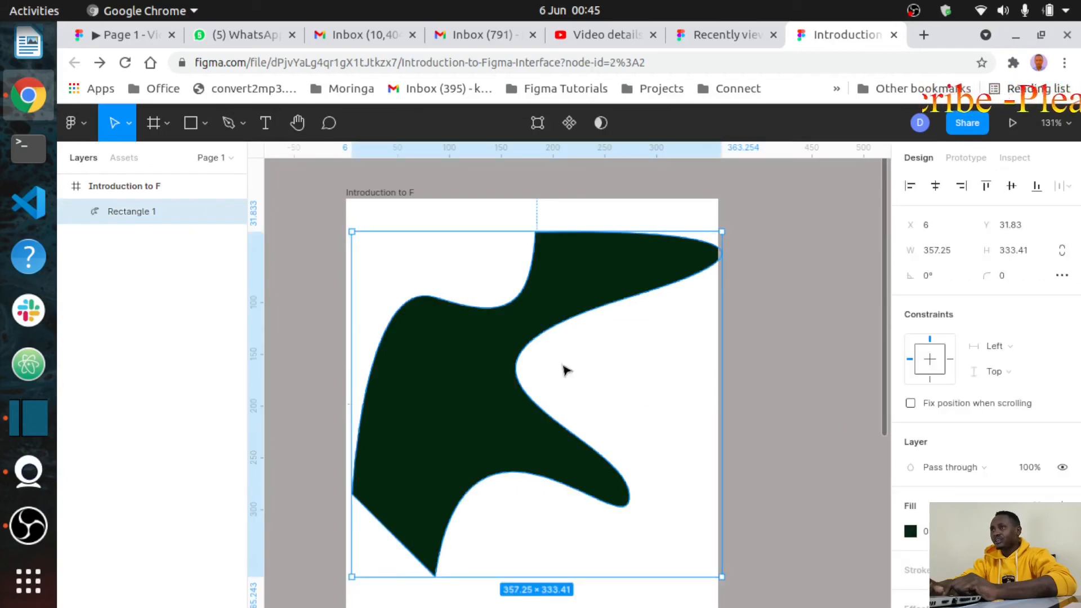
pyautogui.click(808, 377)
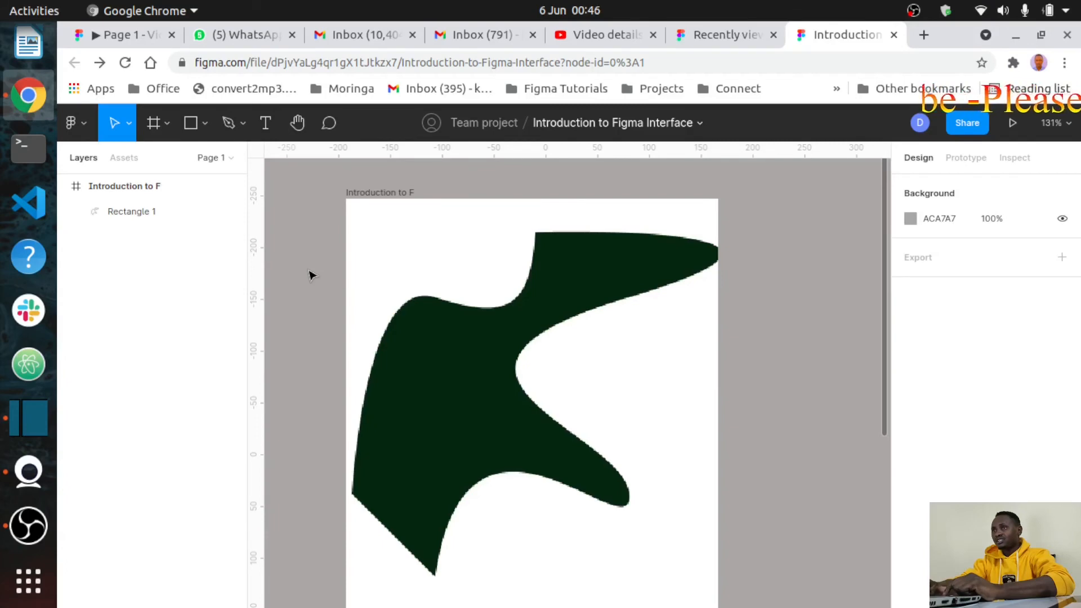
pyautogui.click(467, 345)
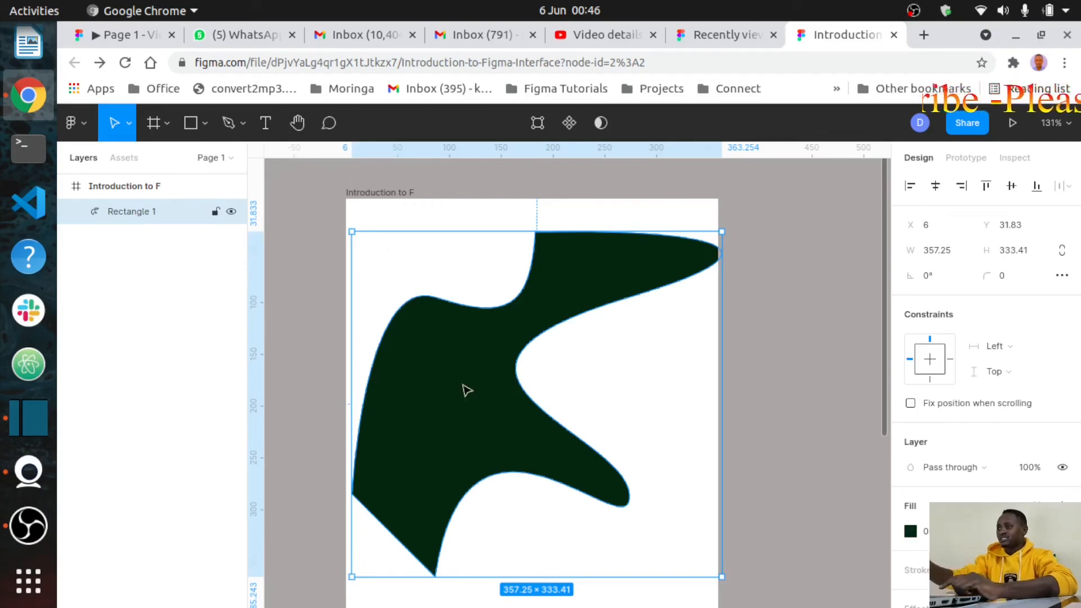
pyautogui.press('Delete')
# Step: Place a 100-wide horizontal Arrow 1 in the empty frame
pyautogui.press('Escape')
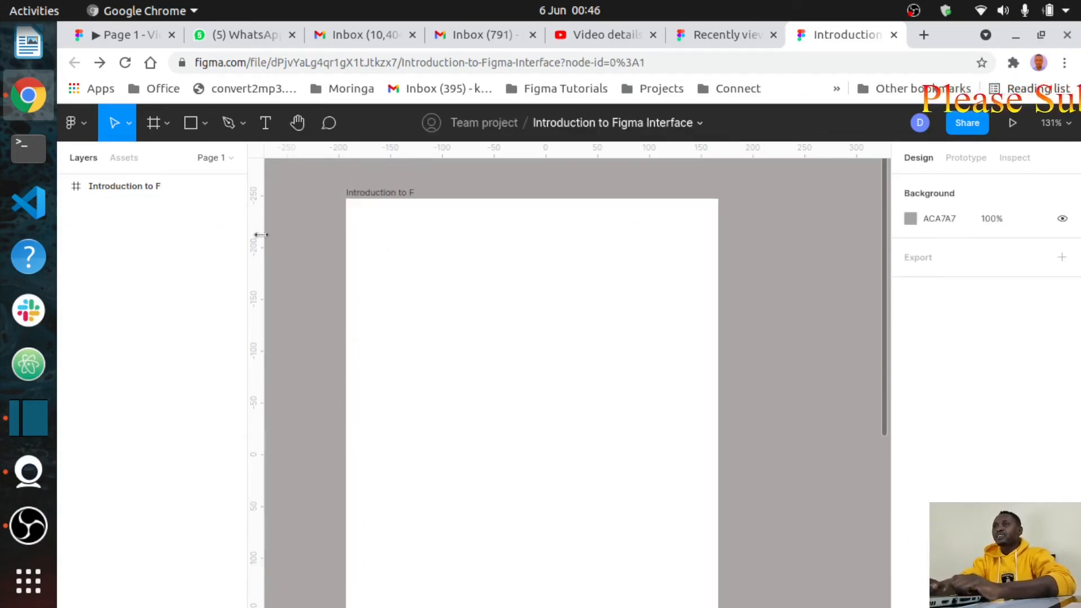
pyautogui.hotkey('shift', 'l')
pyautogui.click(555, 375)
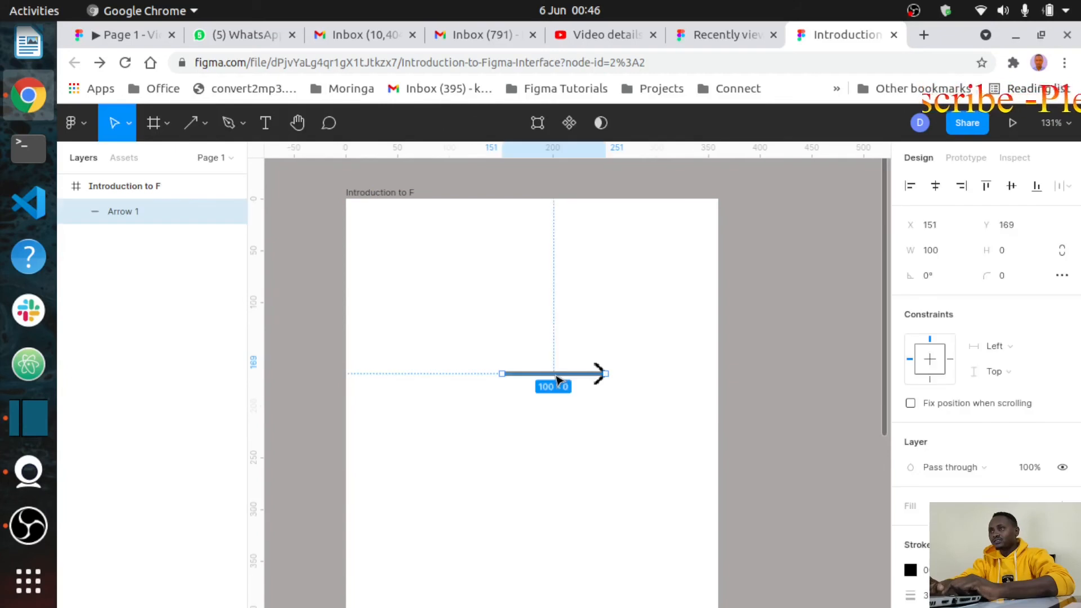
pyautogui.click(529, 309)
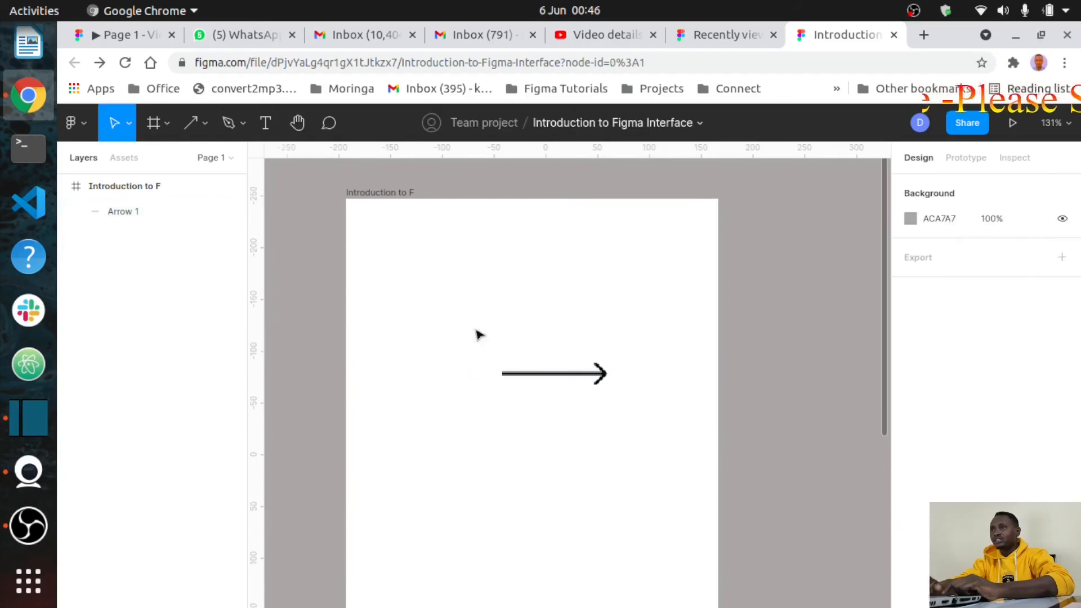
# Step: Draw a 148-wide horizontal Line 1 just above the arrow
pyautogui.click(205, 124)
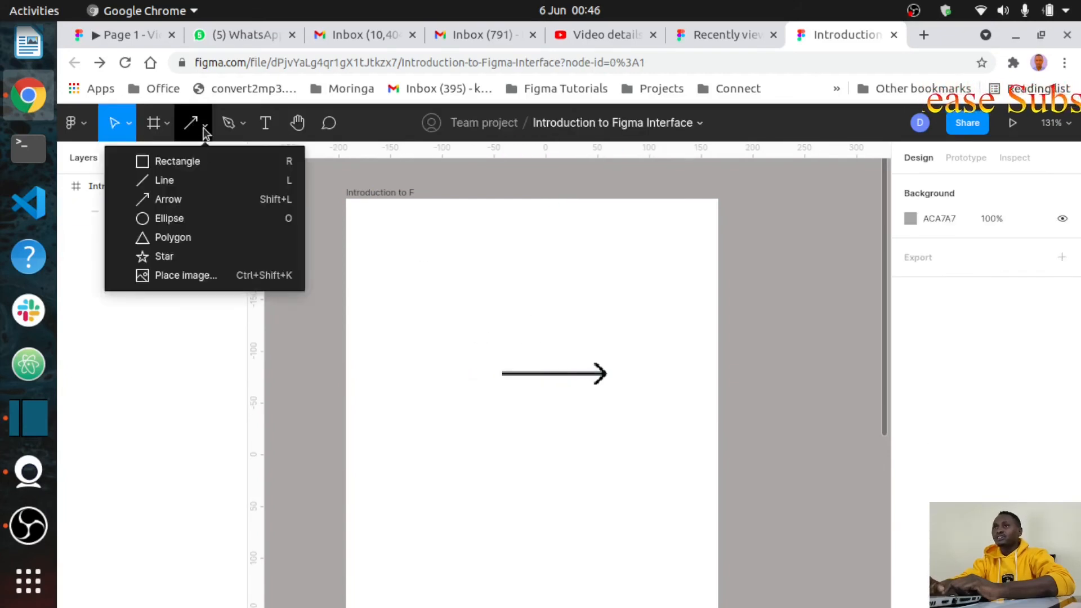
pyautogui.click(161, 182)
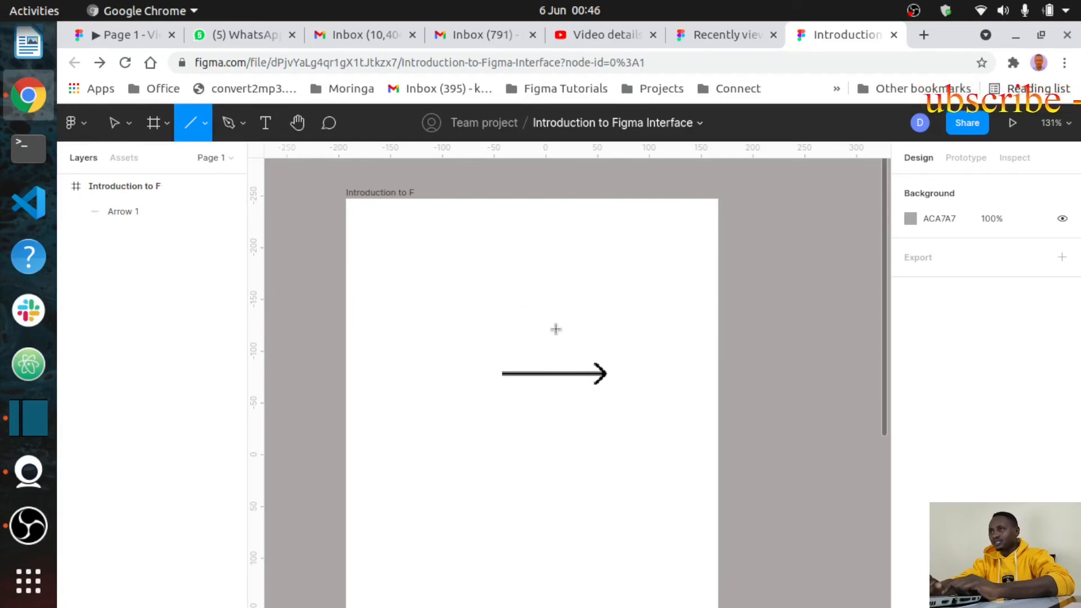
pyautogui.moveTo(462, 322); pyautogui.dragTo(615, 322)
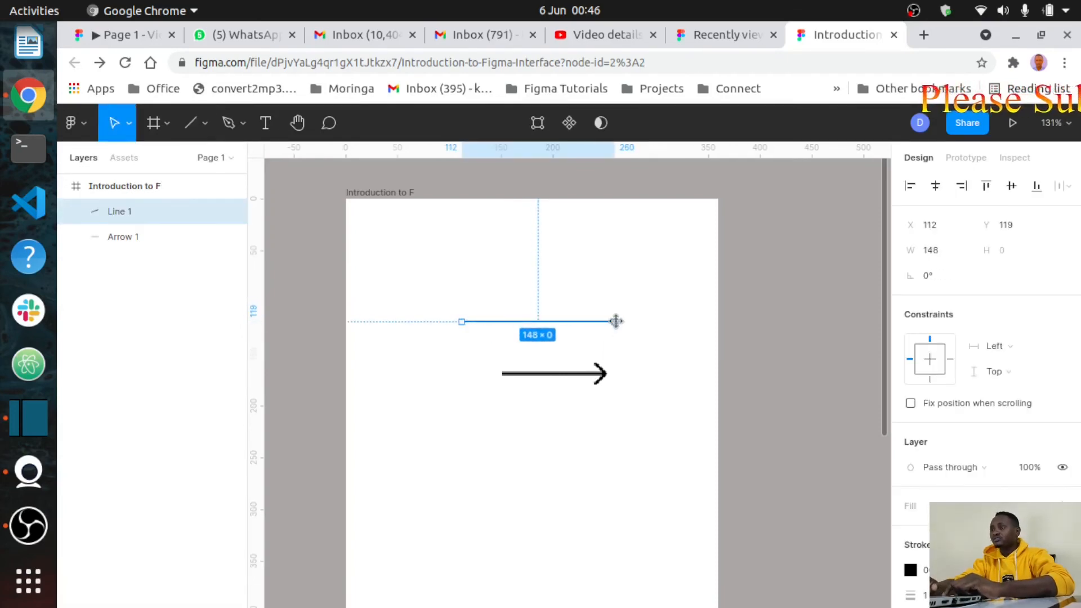
pyautogui.click(649, 380)
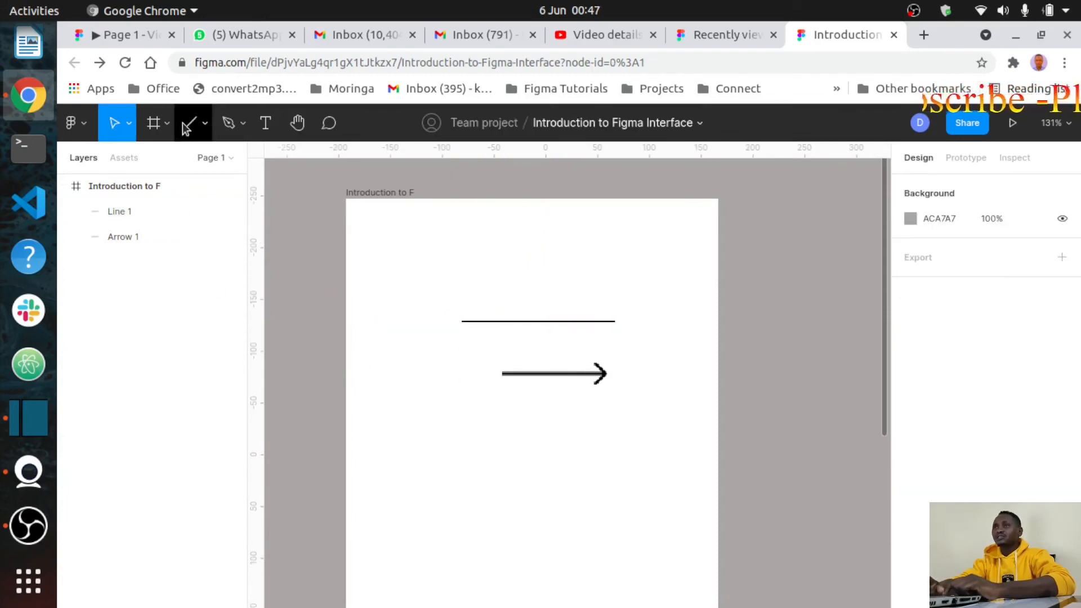
pyautogui.click(204, 127)
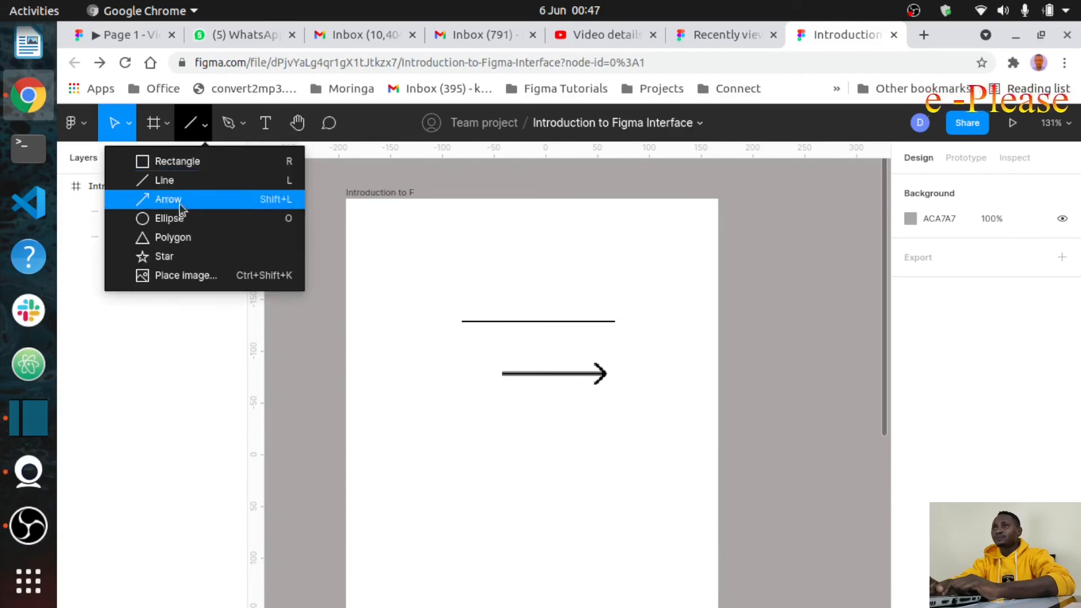
pyautogui.click(167, 220)
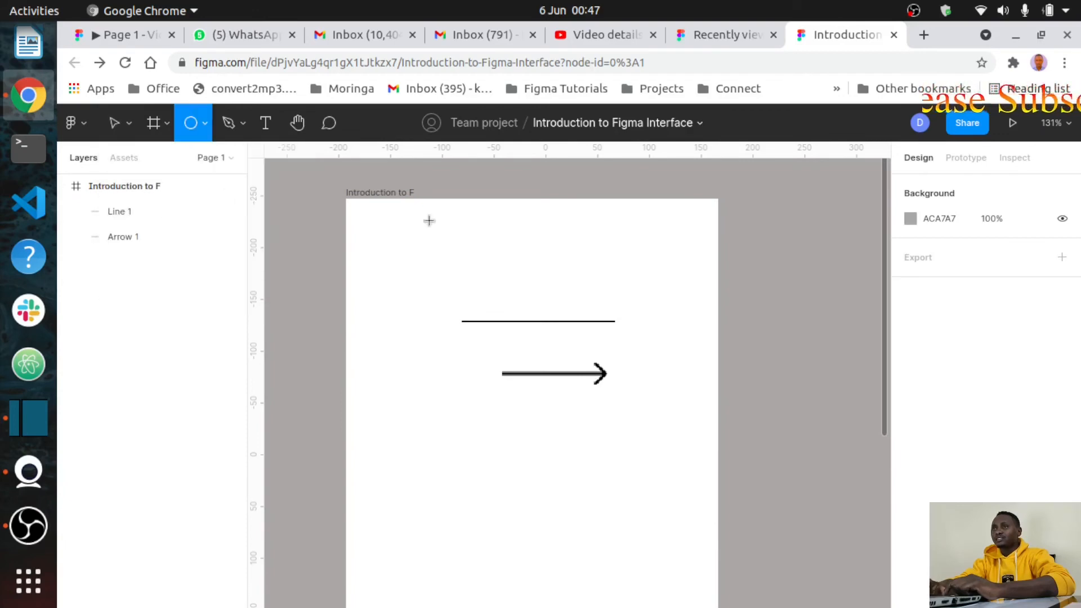
pyautogui.click(532, 436)
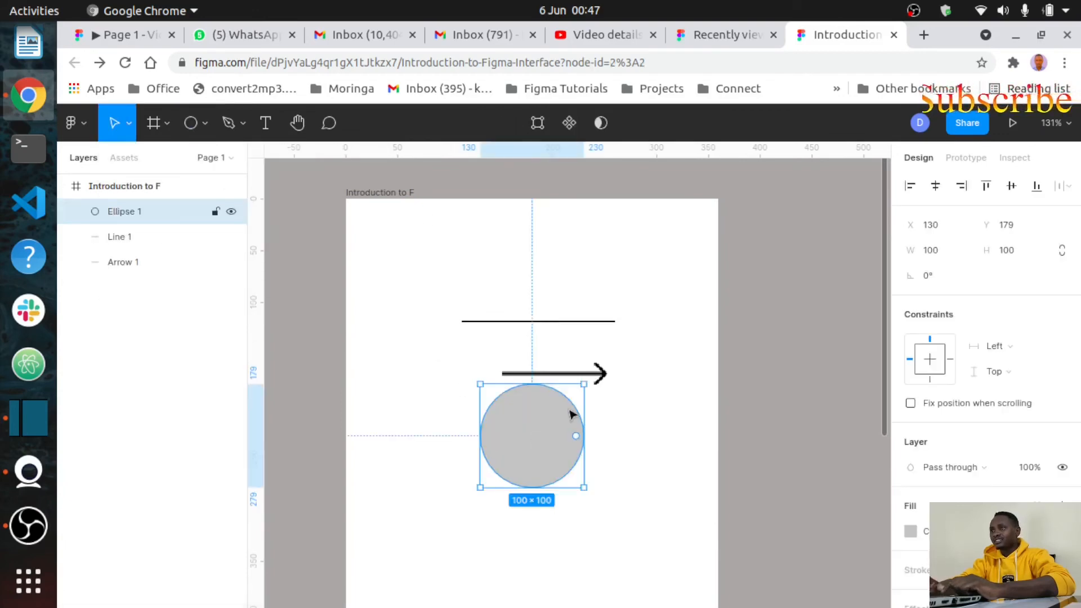
pyautogui.moveTo(585, 408); pyautogui.dragTo(365, 419)
pyautogui.moveTo(431, 430); pyautogui.dragTo(510, 453)
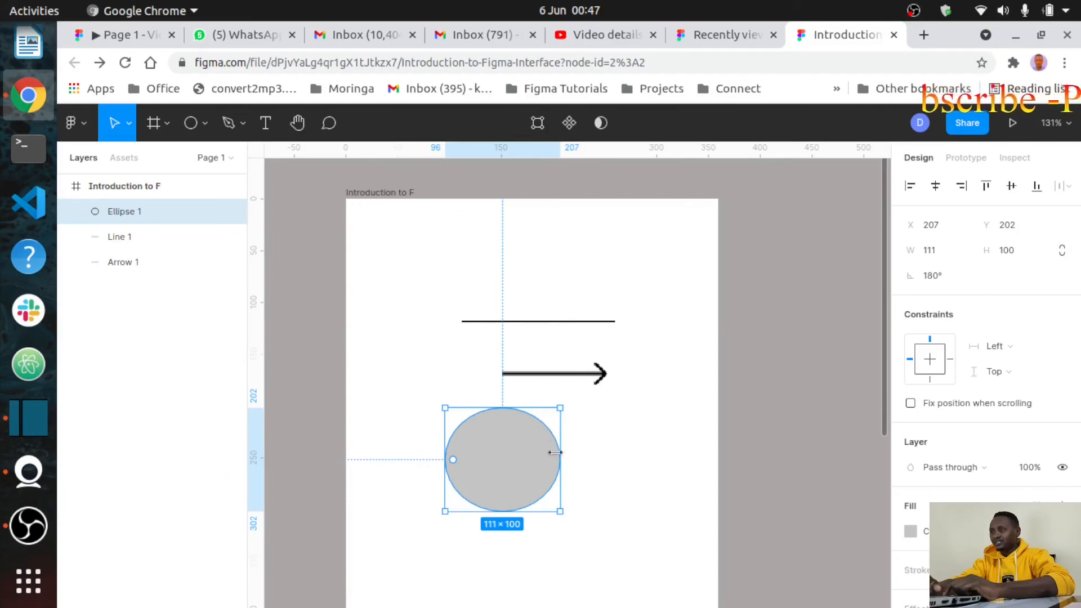
pyautogui.moveTo(556, 454); pyautogui.dragTo(645, 446)
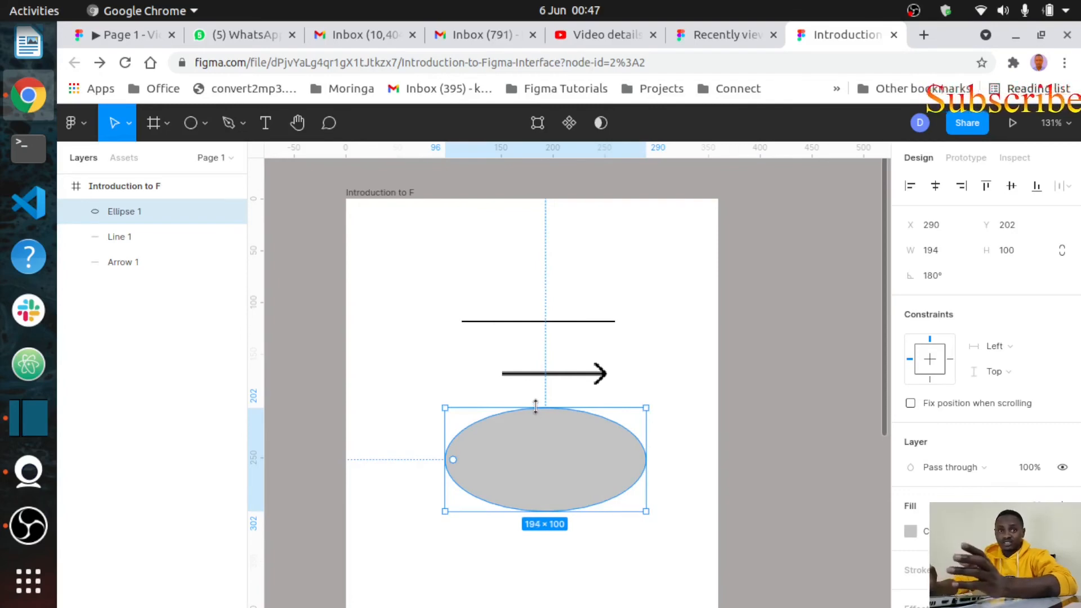
pyautogui.moveTo(535, 406); pyautogui.dragTo(539, 356)
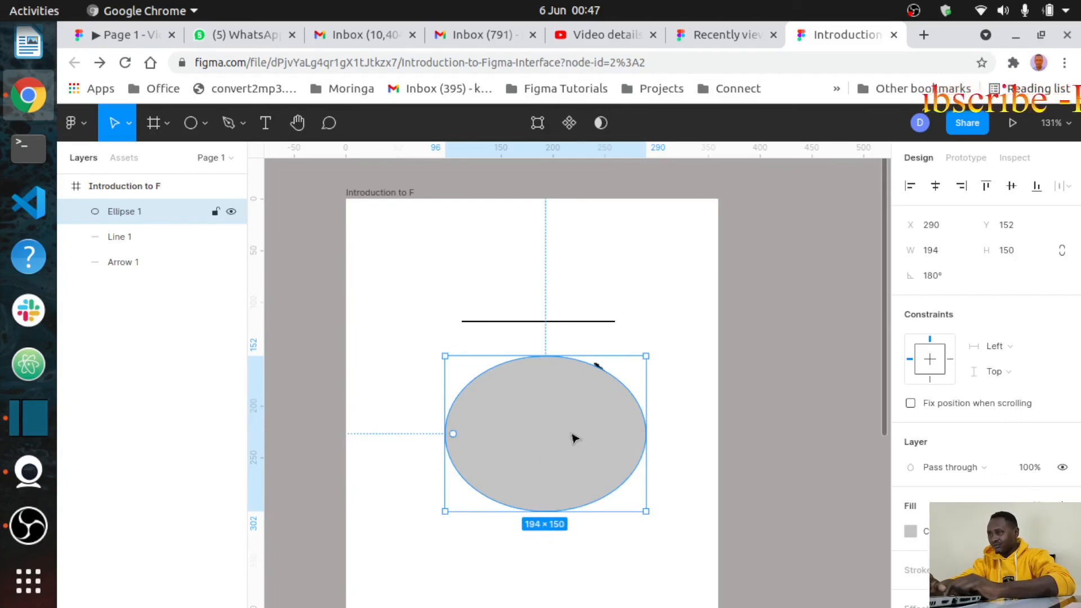
pyautogui.moveTo(644, 357); pyautogui.dragTo(540, 414)
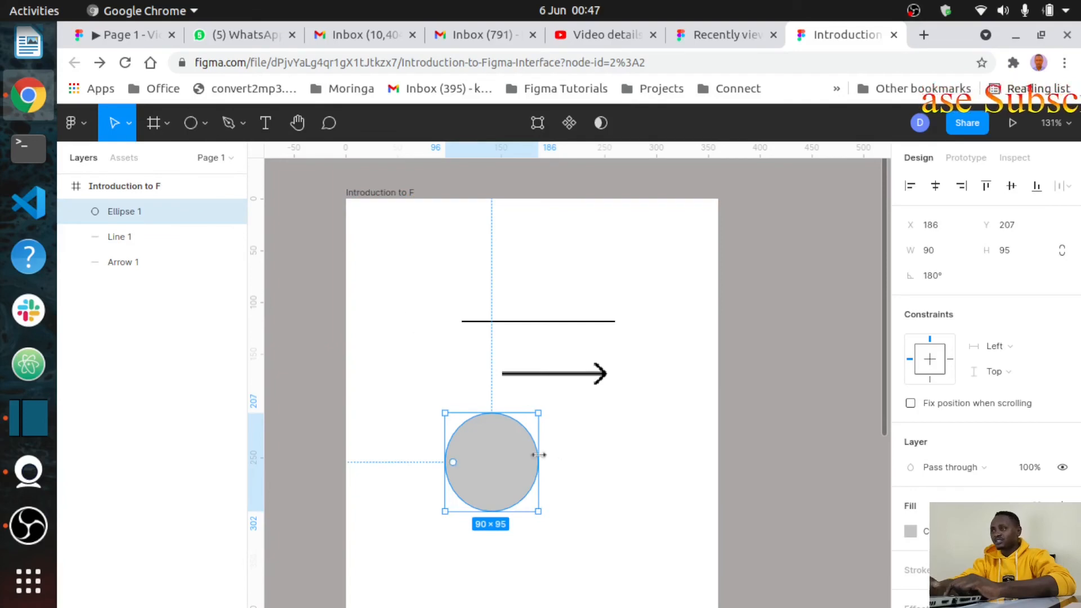
pyautogui.press('Delete')
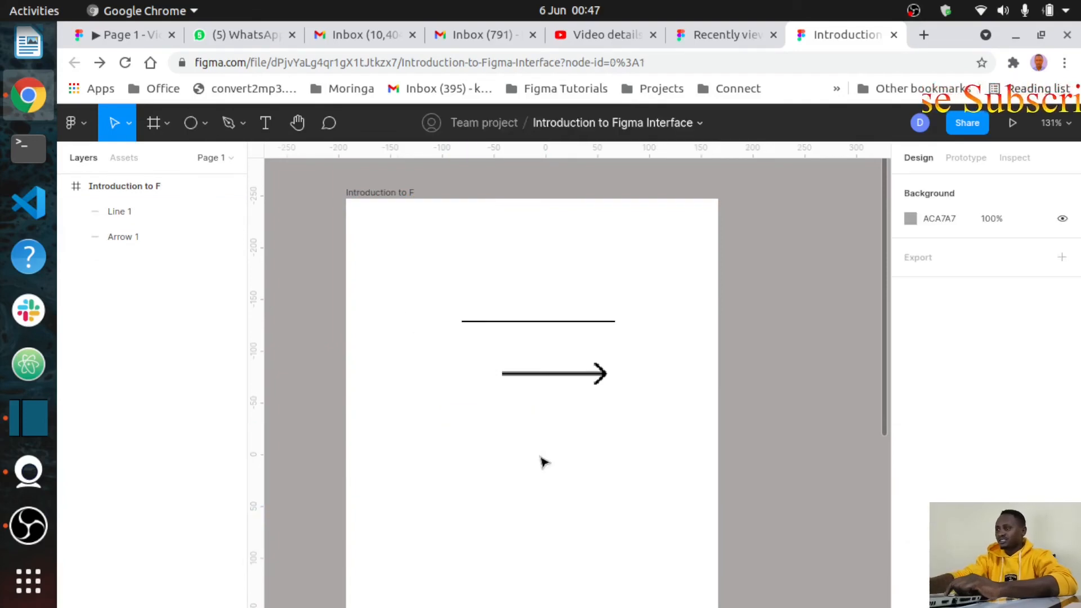
# Step: Add a 100×100 circle below the arrow, scale it to 192×192, and move it up
pyautogui.click(187, 133)
pyautogui.click(486, 475)
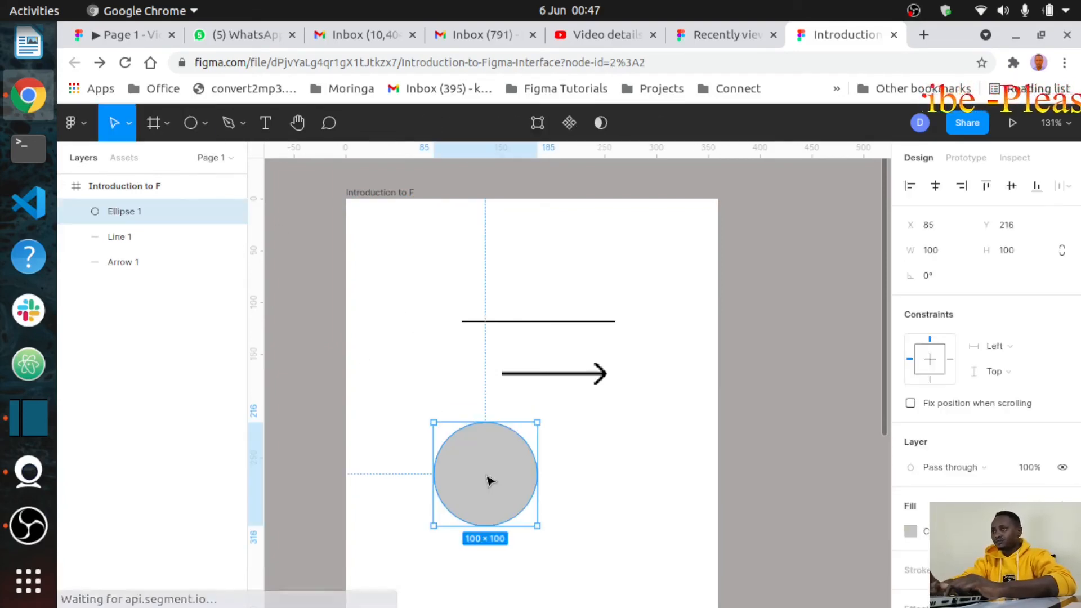
pyautogui.click(129, 131)
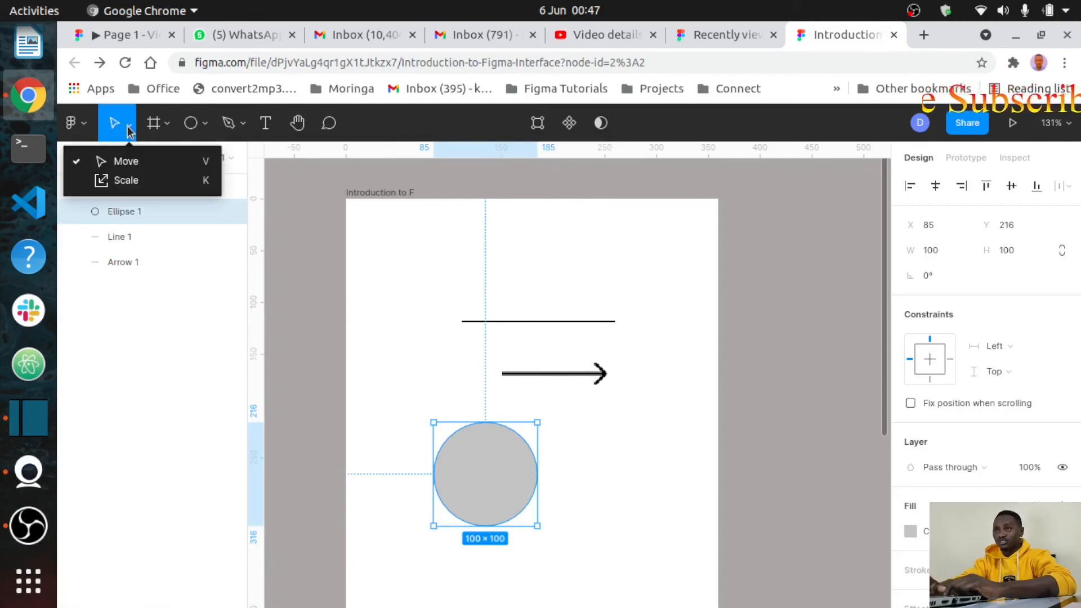
pyautogui.click(118, 181)
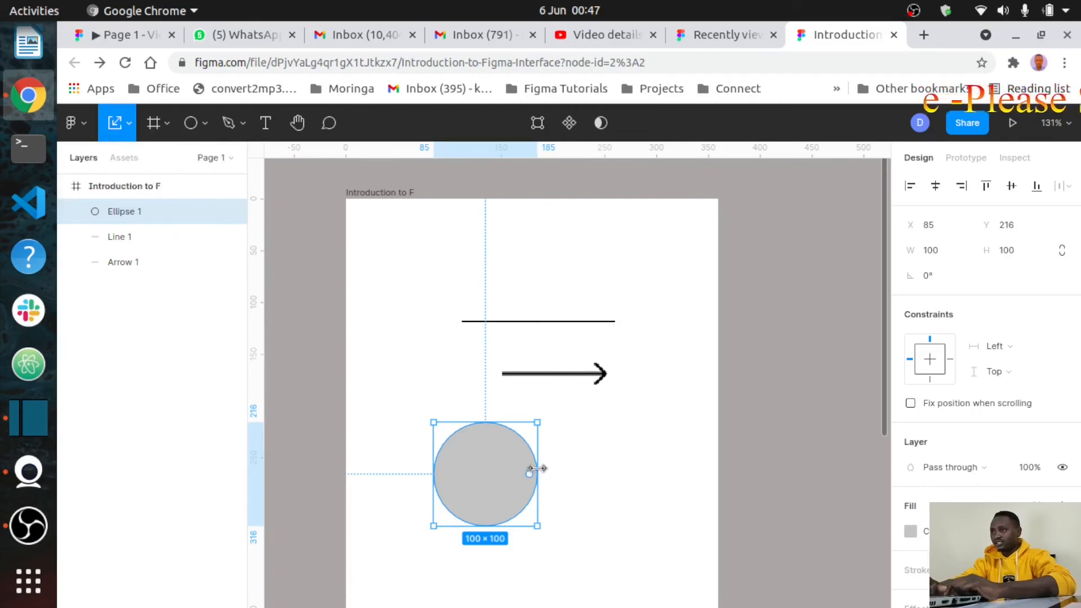
pyautogui.moveTo(537, 468); pyautogui.dragTo(633, 412)
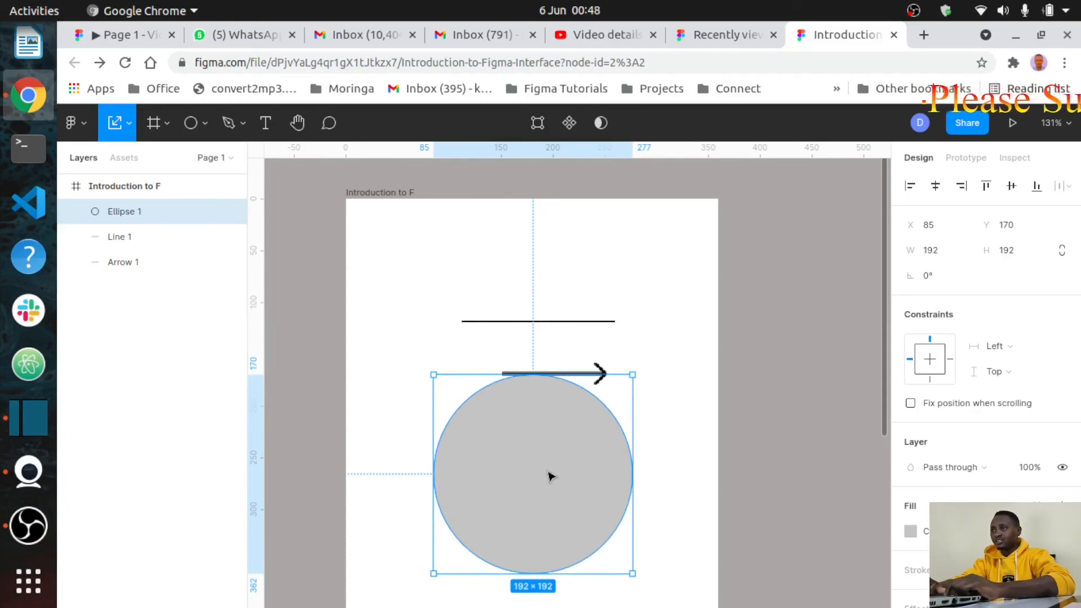
pyautogui.moveTo(551, 476); pyautogui.dragTo(557, 356)
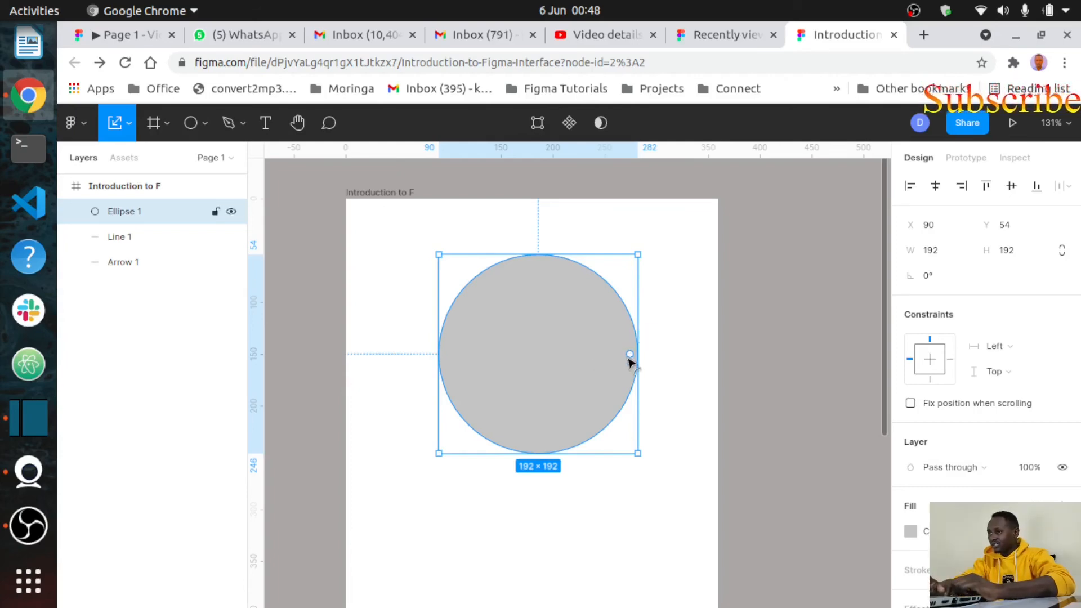
# Step: Cut a wedge from the circle, shift it down-left, and rotate it about 18.64°
pyautogui.moveTo(619, 354); pyautogui.dragTo(563, 417)
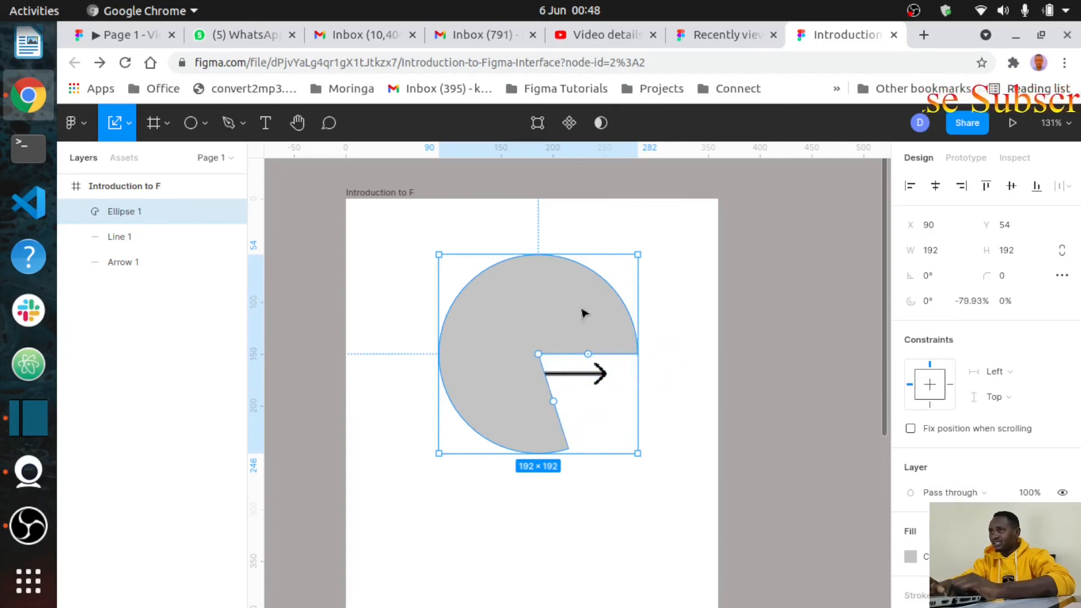
pyautogui.moveTo(535, 316); pyautogui.dragTo(502, 374)
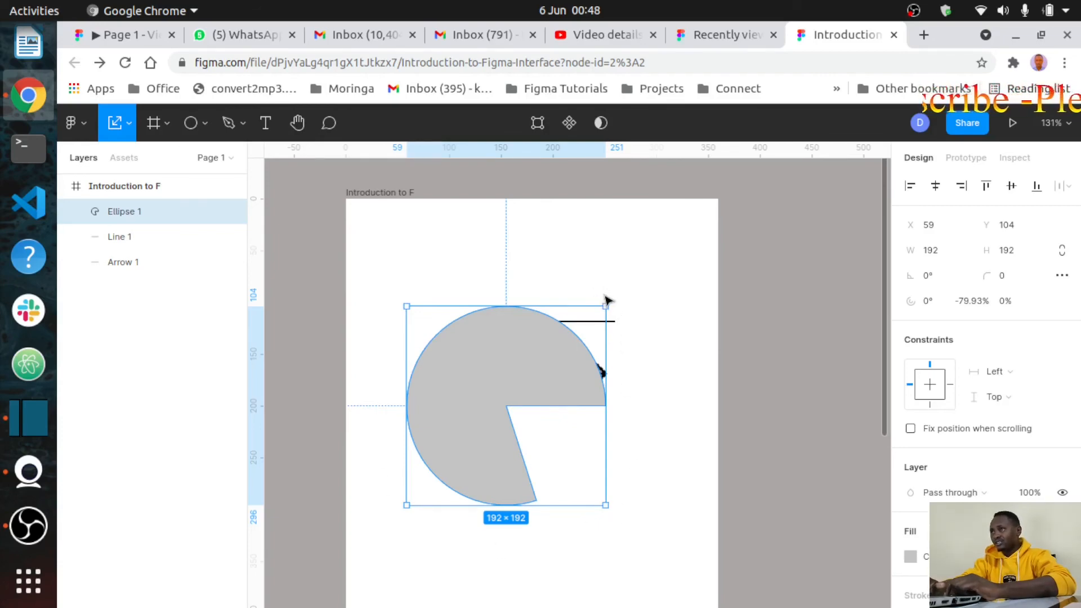
pyautogui.moveTo(607, 296); pyautogui.dragTo(552, 307)
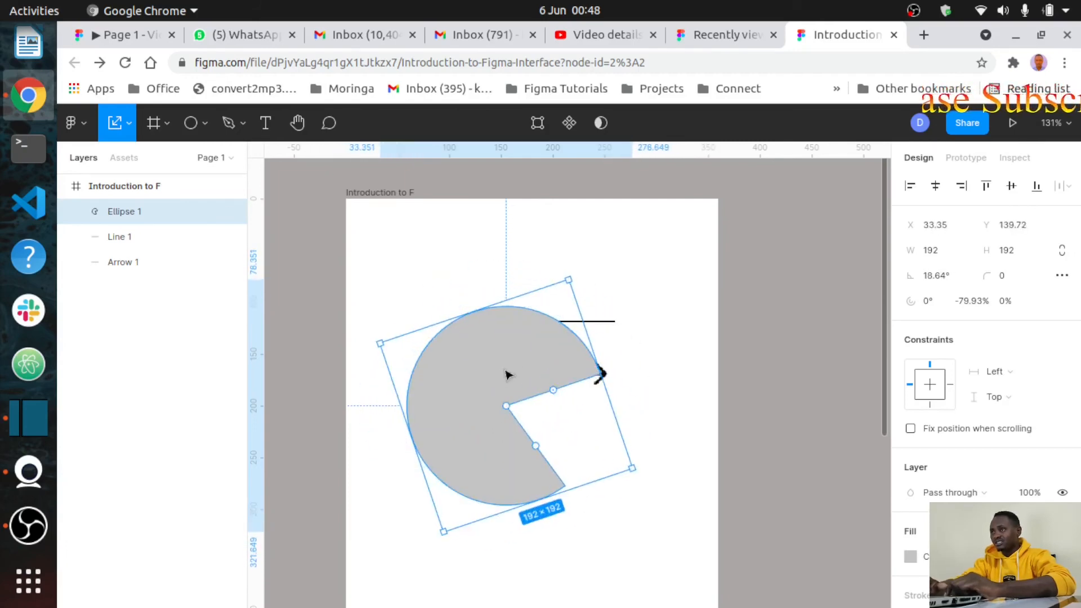
# Step: Fill the pie shape magenta and move it up-left to X −23, Y 69.37
pyautogui.click(909, 557)
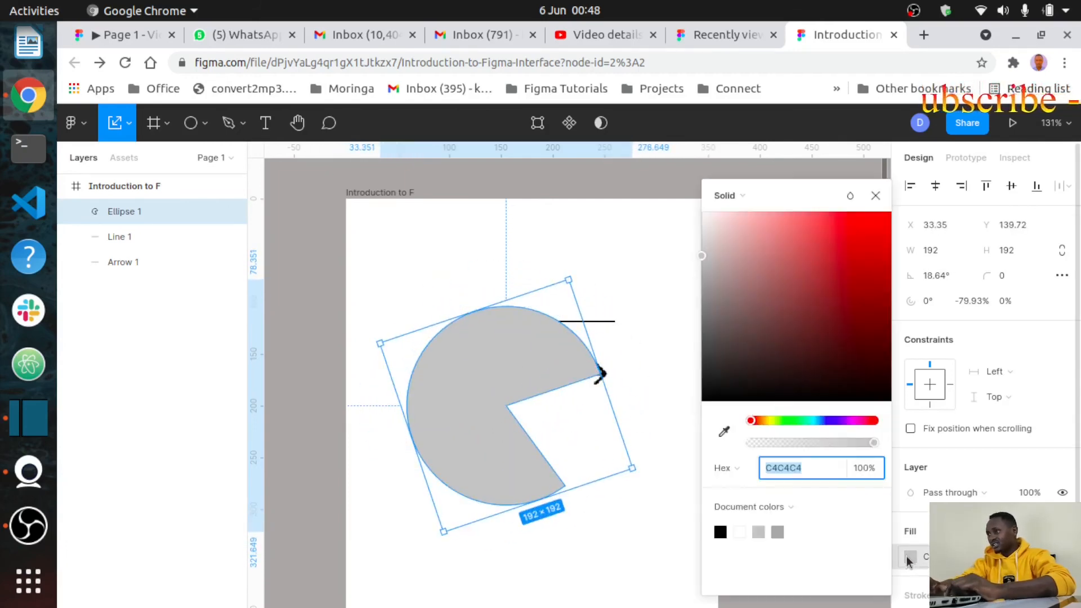
pyautogui.click(739, 393)
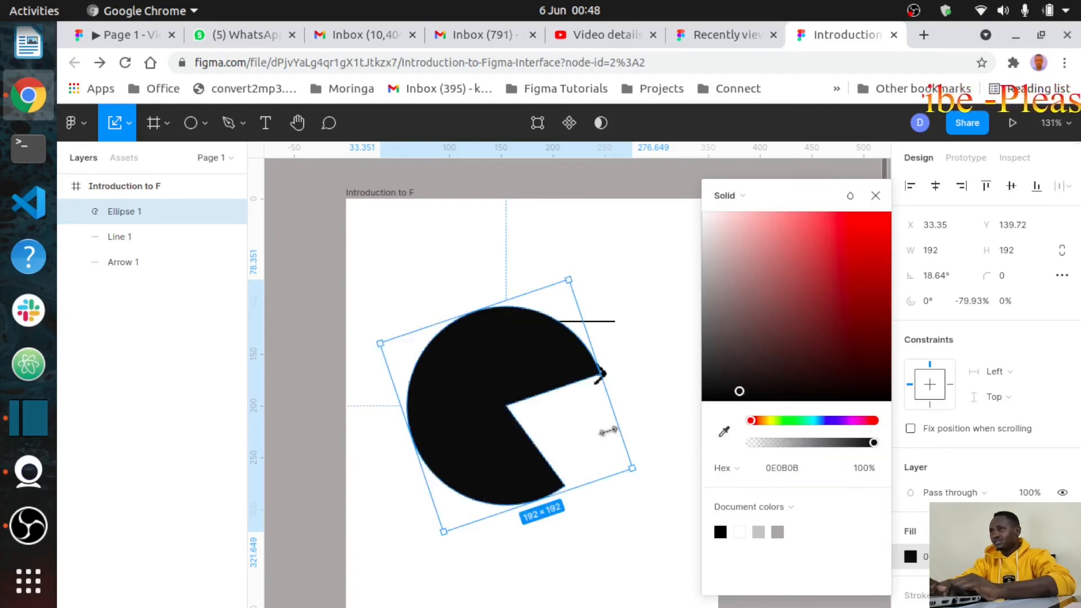
pyautogui.click(817, 274)
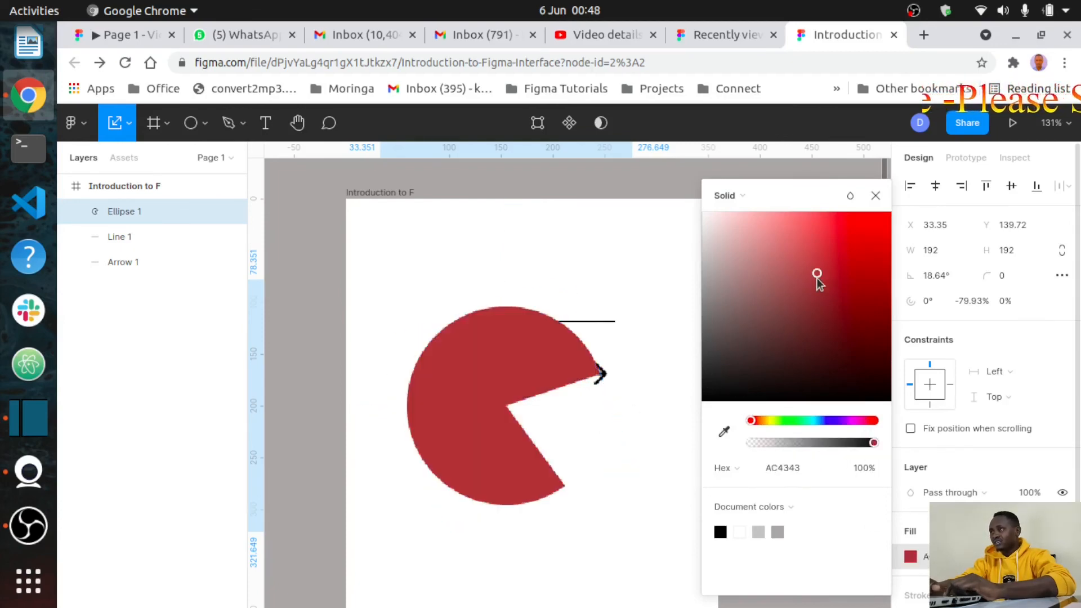
pyautogui.click(847, 329)
pyautogui.click(853, 420)
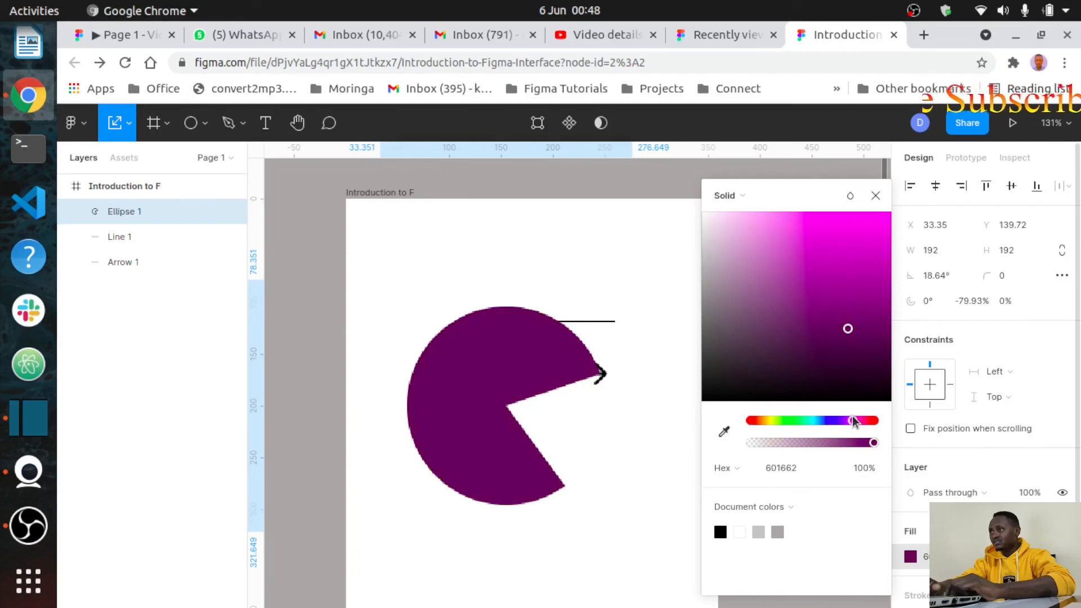
pyautogui.click(852, 265)
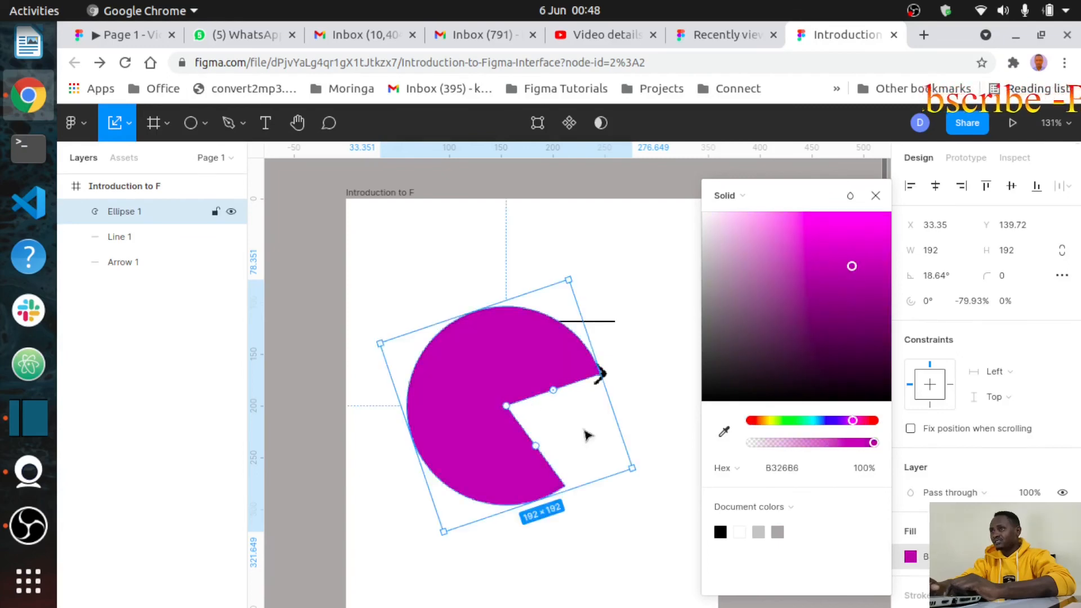
pyautogui.click(608, 454)
pyautogui.moveTo(495, 398); pyautogui.dragTo(421, 321)
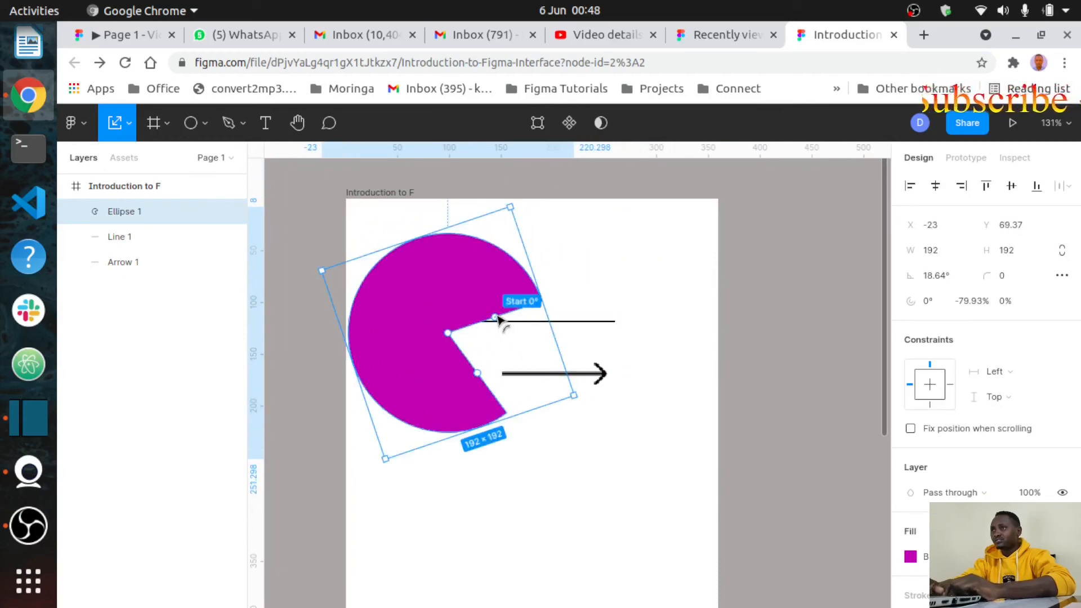
# Step: Widen the opening, set a 61.87% inner ratio, size 203.79, move below the line, rotate −14.77°
pyautogui.moveTo(496, 319); pyautogui.dragTo(470, 290)
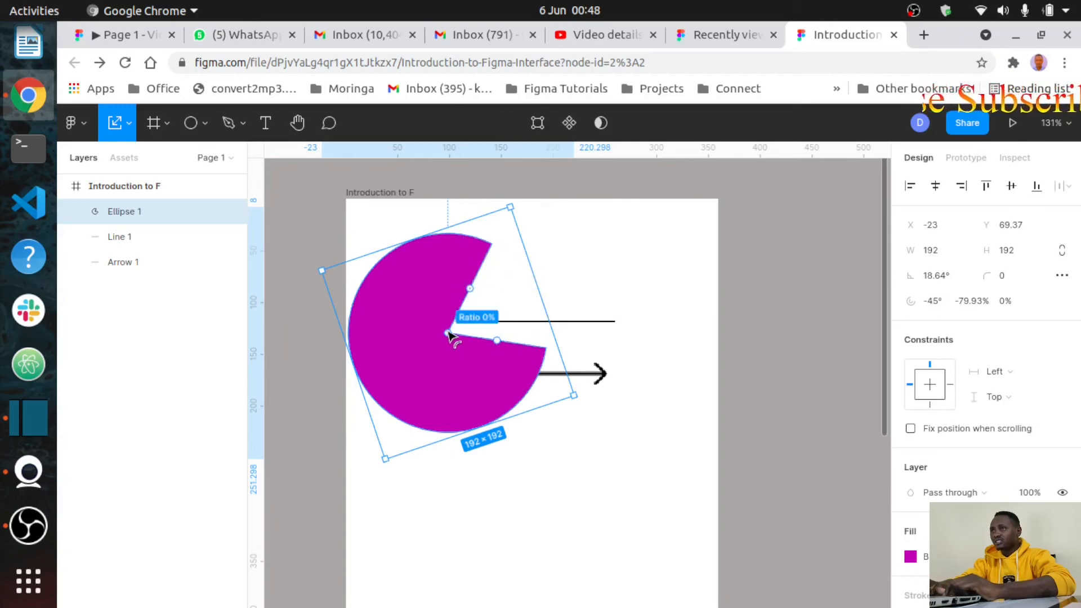
pyautogui.moveTo(448, 333); pyautogui.dragTo(413, 499)
pyautogui.moveTo(356, 426); pyautogui.dragTo(349, 419)
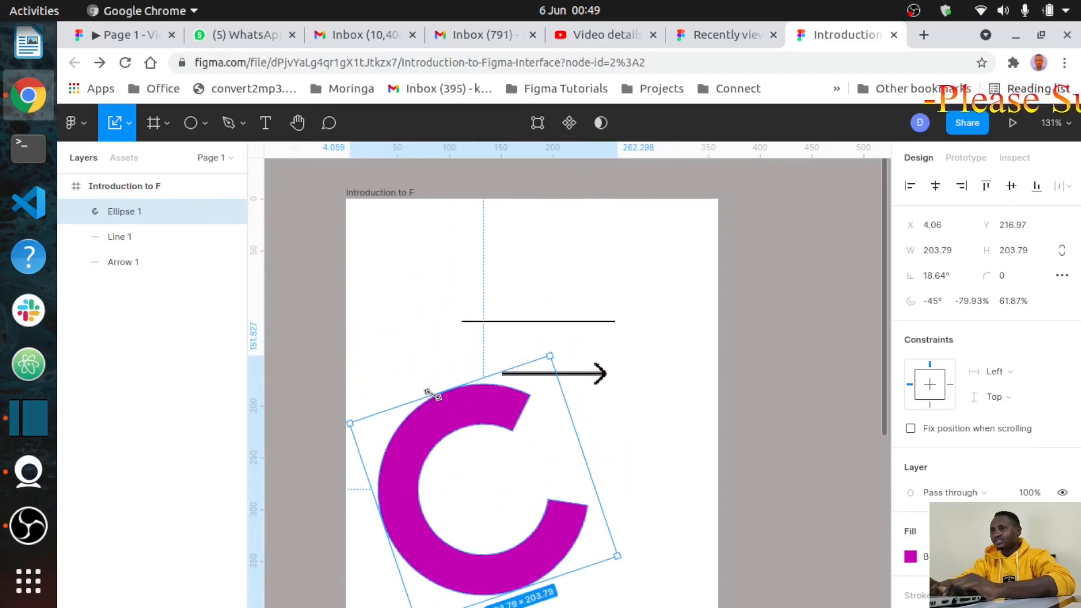
pyautogui.moveTo(437, 424); pyautogui.dragTo(488, 416)
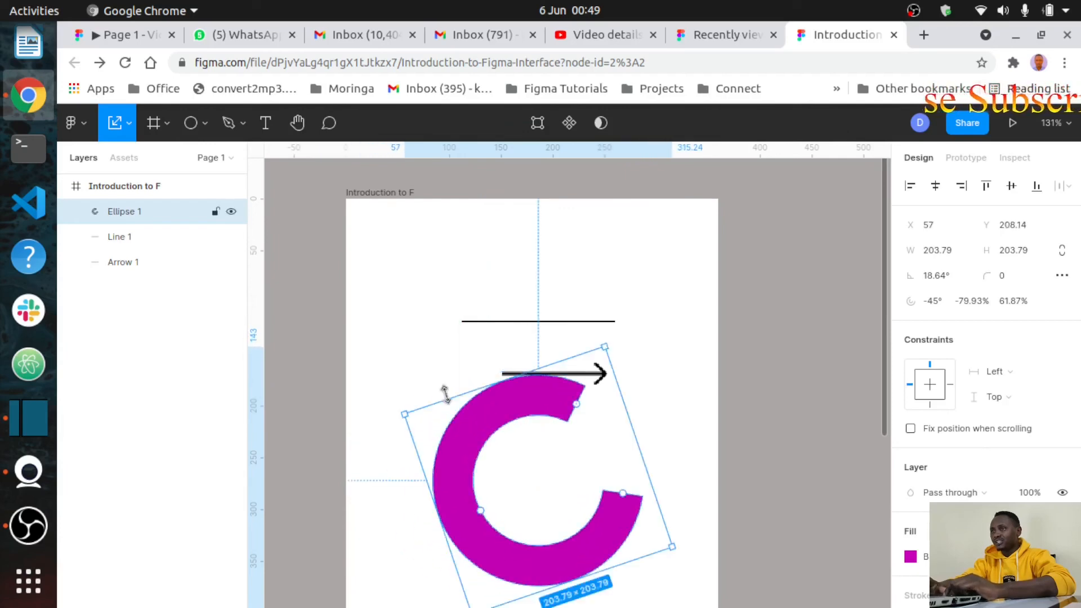
pyautogui.moveTo(397, 414); pyautogui.dragTo(492, 405)
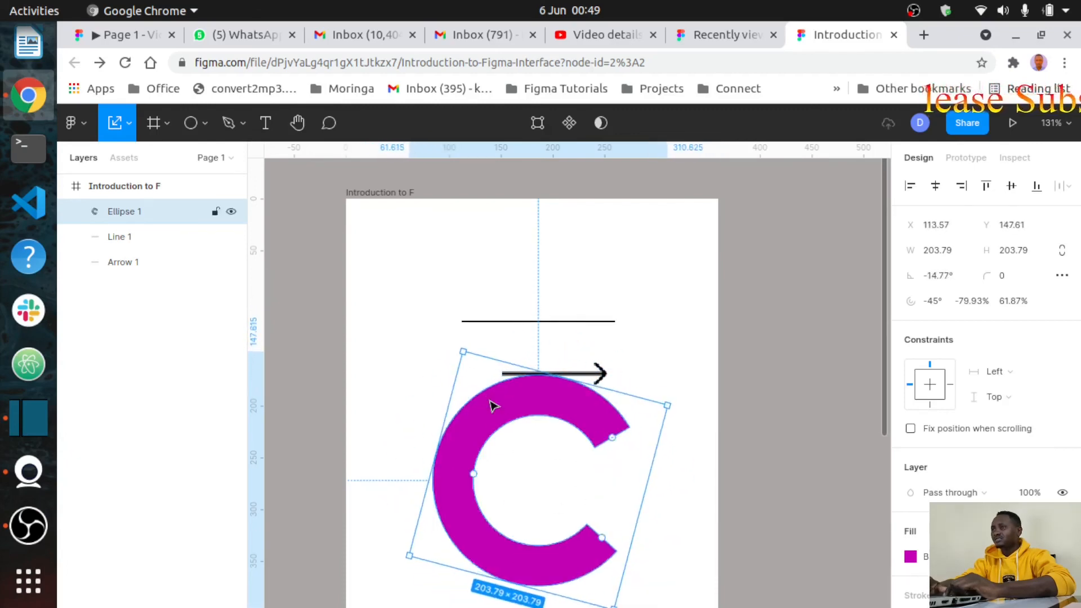
# Step: Change the C-shaped ring's fill to near-black 0E020E
pyautogui.click(912, 557)
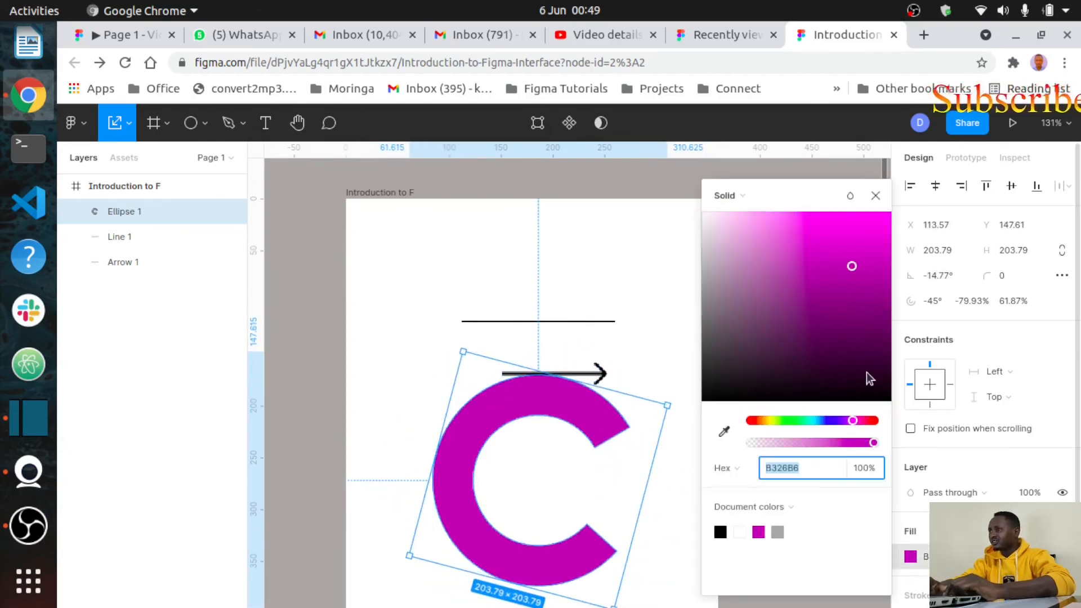
pyautogui.click(865, 391)
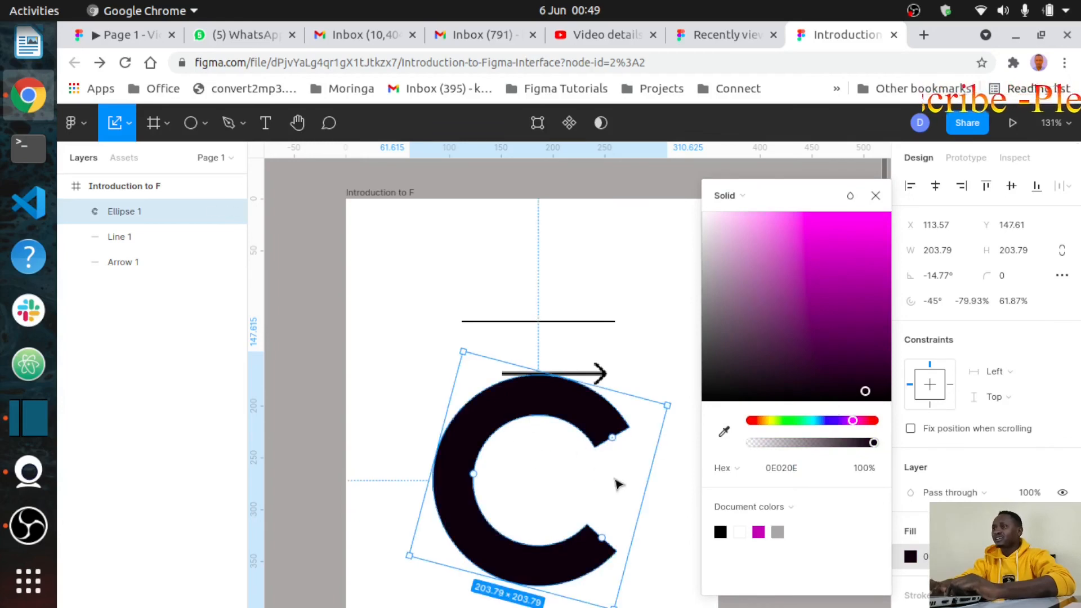
pyautogui.click(634, 355)
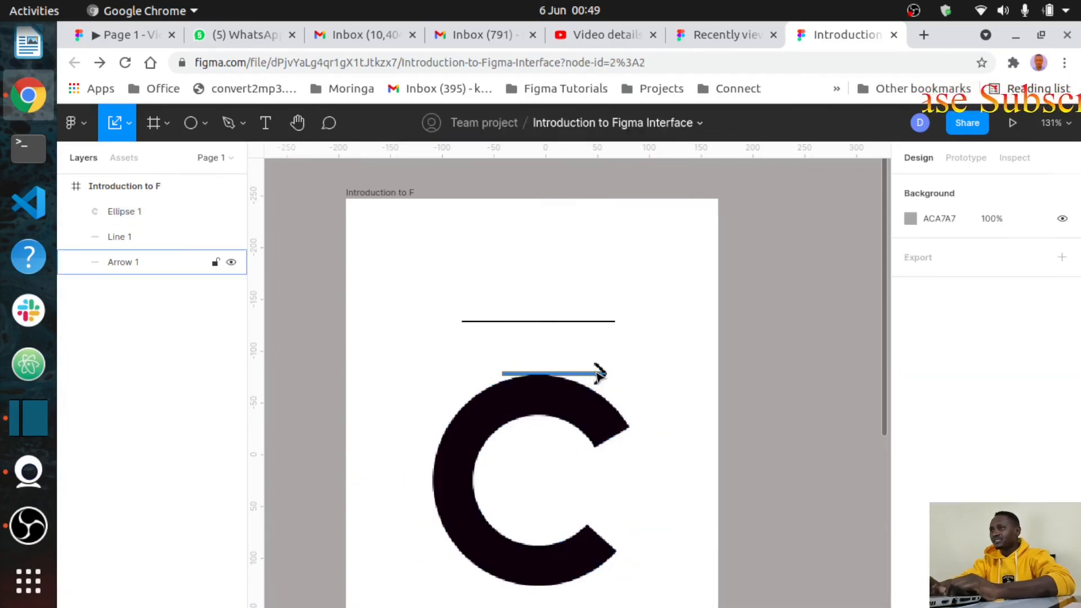
# Step: Delete Arrow 1 and move the ring up to X 97.95, Y 100, just under the line
pyautogui.click(598, 374)
pyautogui.press('Delete')
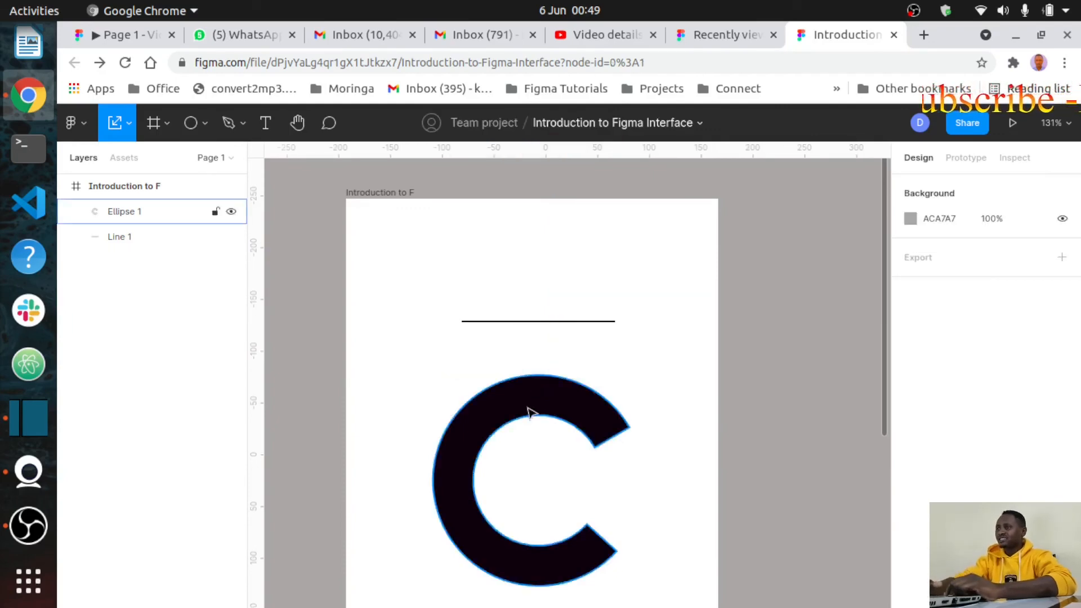
pyautogui.click(514, 379)
pyautogui.moveTo(515, 379); pyautogui.dragTo(508, 359)
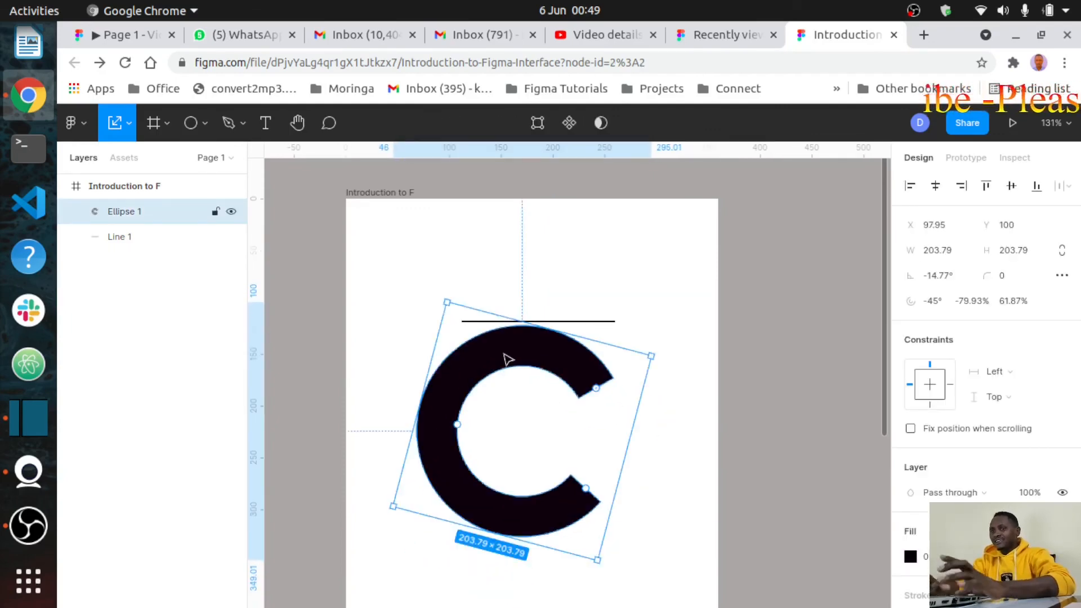
# Step: Zoom and pan around the canvas to inspect the black C-shaped arc
pyautogui.scroll(-5, 508, 359)
pyautogui.scroll(8, 508, 359)
pyautogui.scroll(-6, 508, 359)
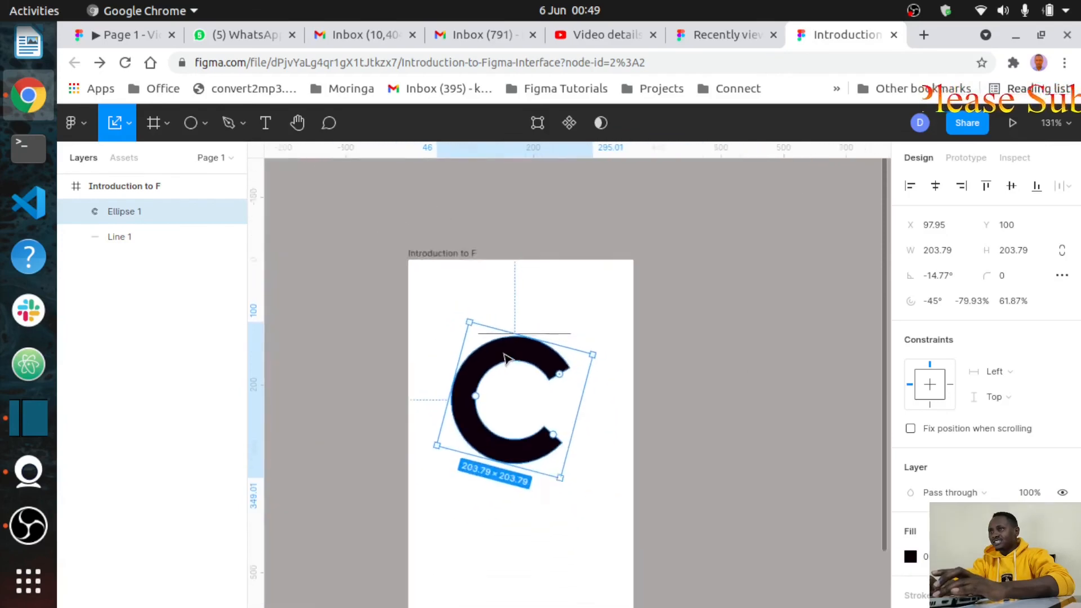
pyautogui.scroll(5, 508, 359)
pyautogui.scroll(2, 508, 359)
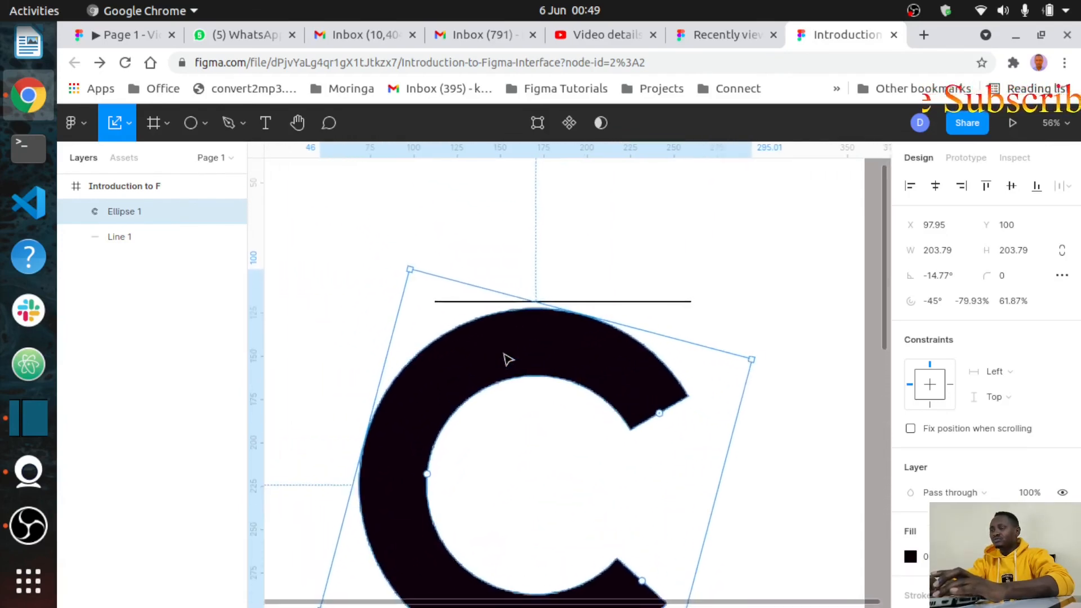
pyautogui.scroll(-5, 509, 358)
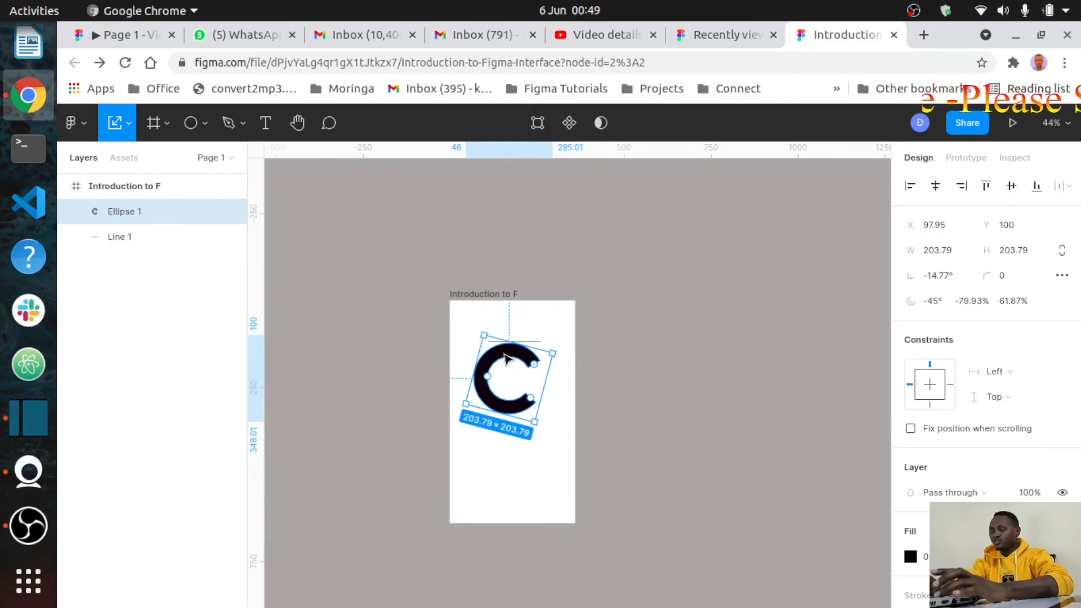
pyautogui.scroll(3, 505, 358)
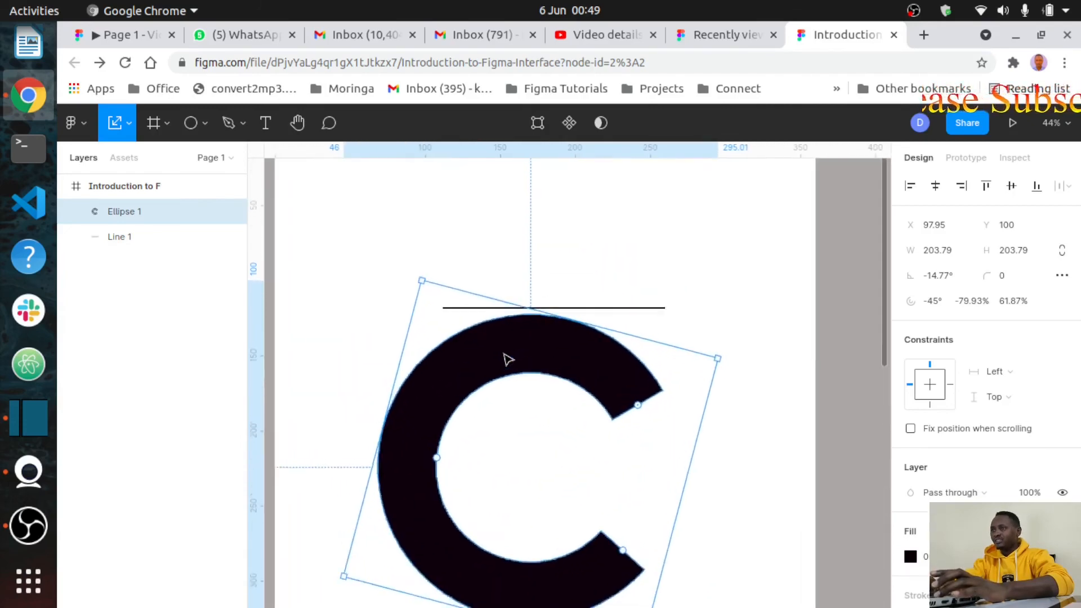
pyautogui.scroll(5, 505, 359)
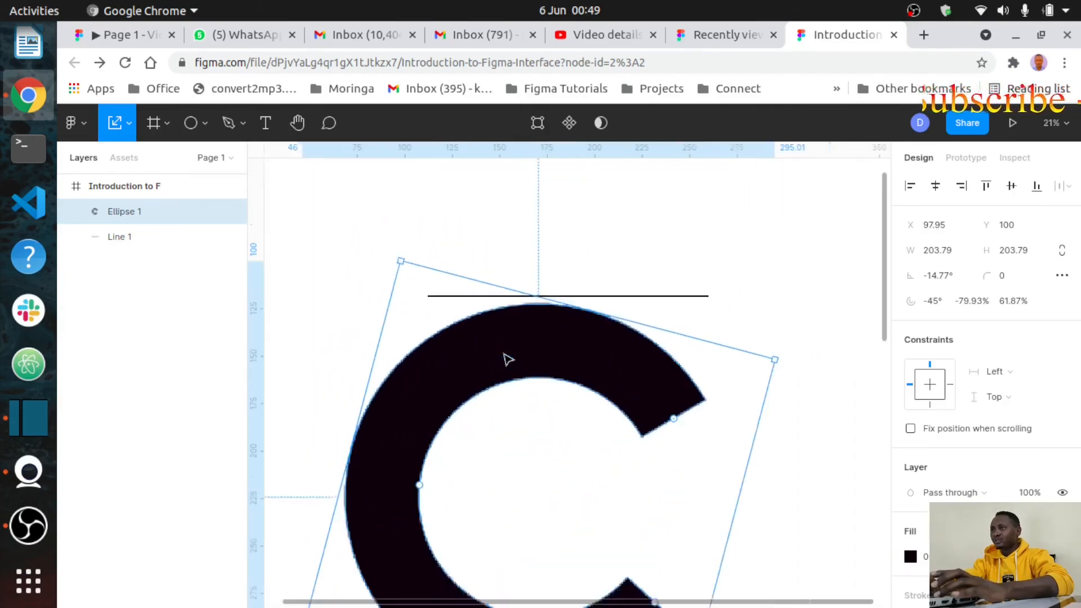
pyautogui.scroll(-5, 506, 359)
pyautogui.scroll(5, 509, 359)
pyautogui.scroll(5, 508, 359)
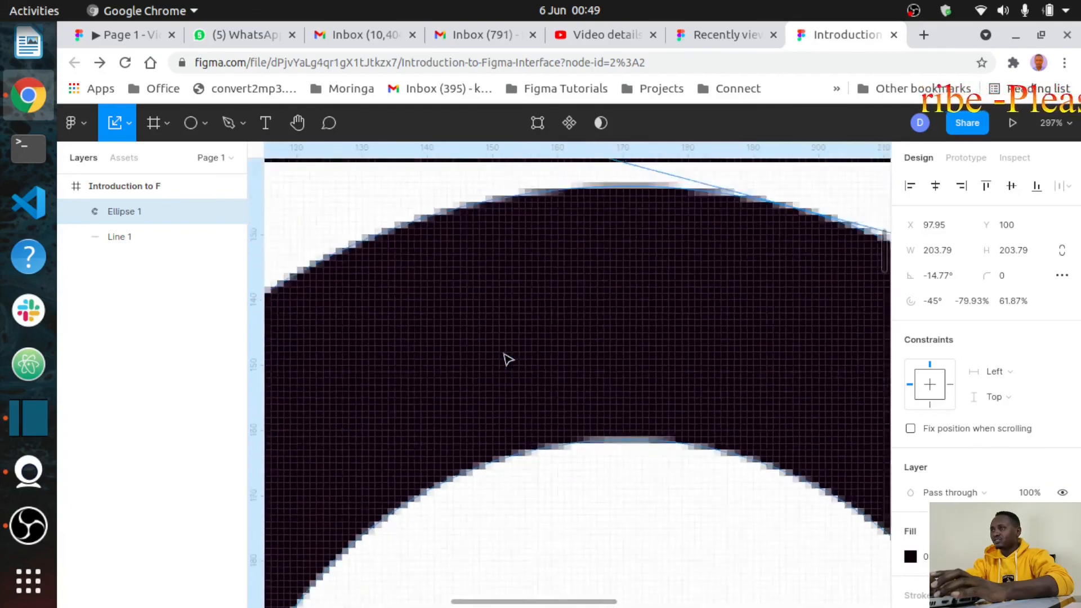
pyautogui.scroll(-5, 508, 359)
pyautogui.scroll(8, 508, 359)
pyautogui.scroll(3, 508, 359)
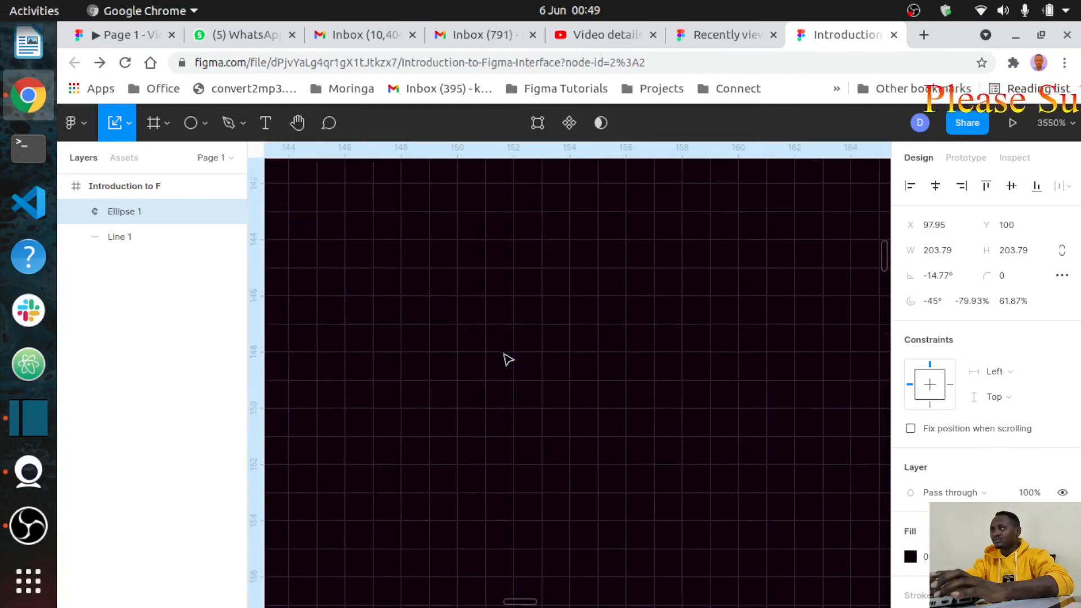
pyautogui.scroll(-8, 508, 359)
pyautogui.scroll(8, 508, 359)
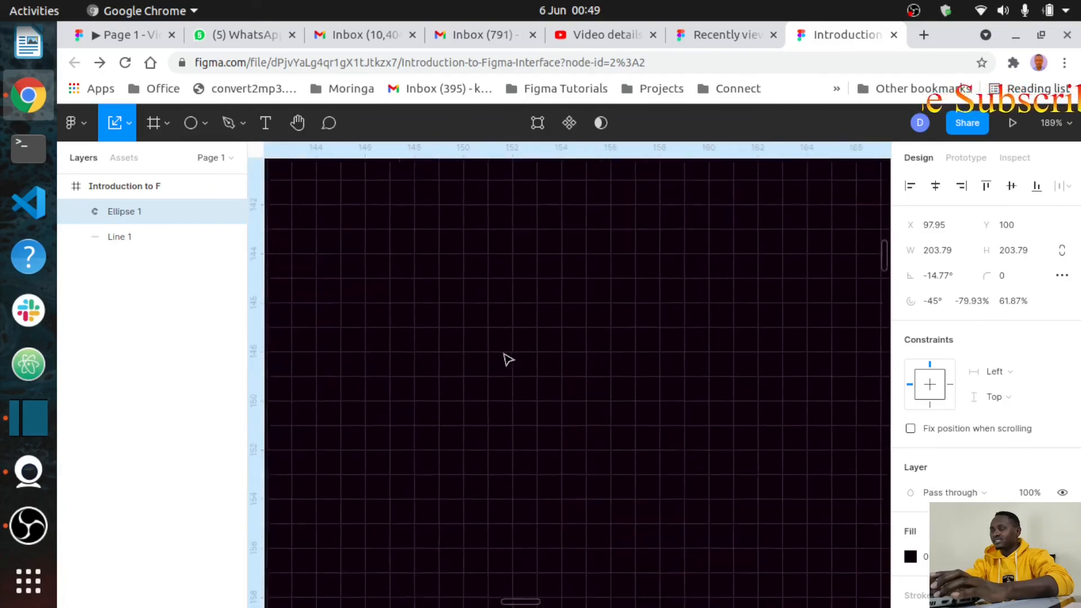
pyautogui.scroll(-5, 508, 359)
pyautogui.scroll(-5, 509, 359)
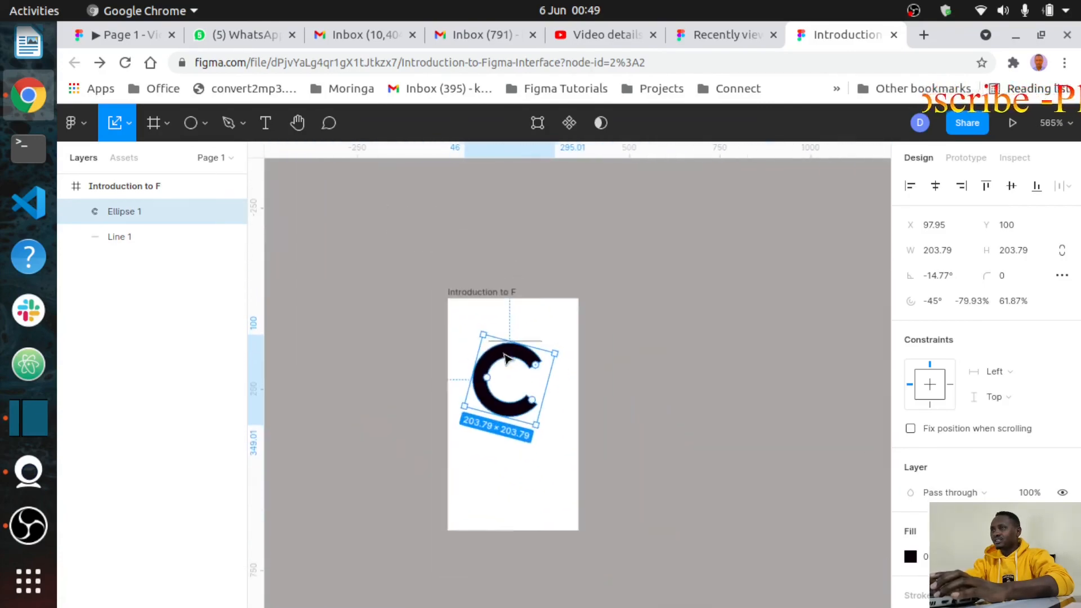
pyautogui.scroll(10, 506, 359)
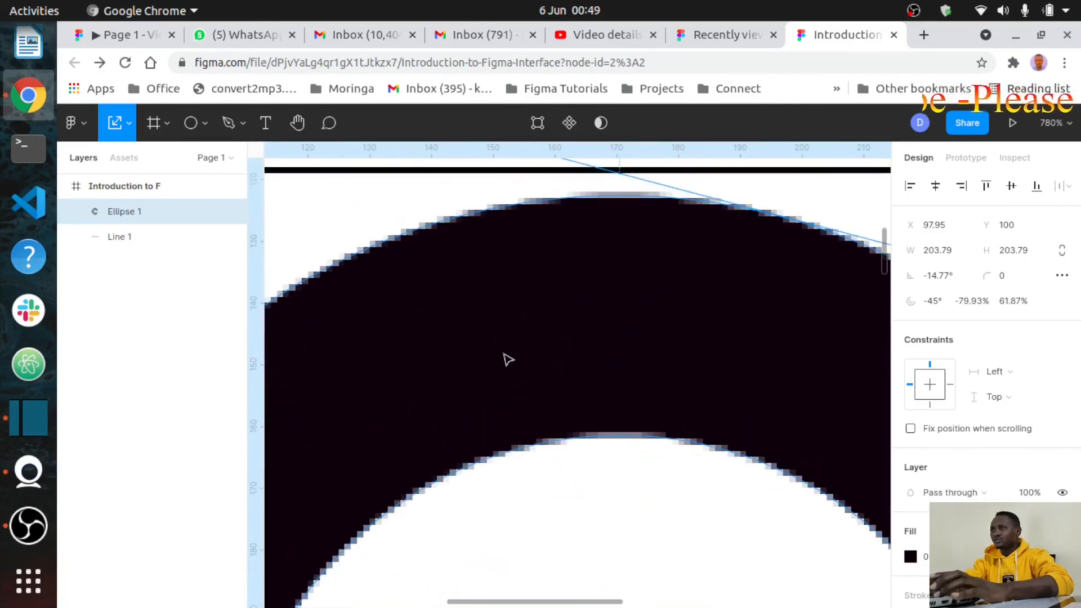
pyautogui.scroll(6, 508, 359)
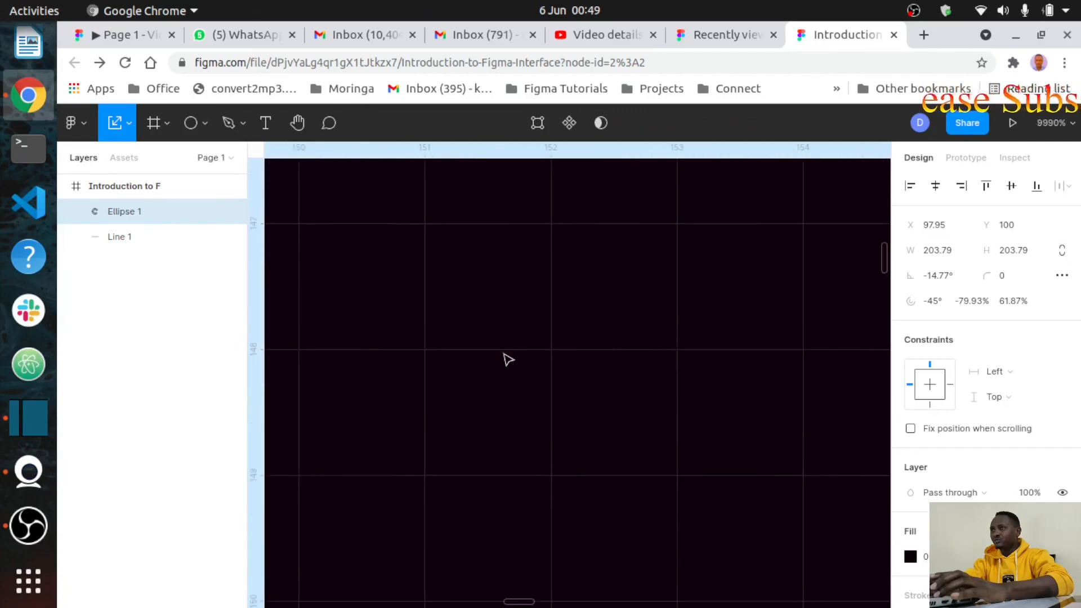
pyautogui.scroll(-15, 508, 359)
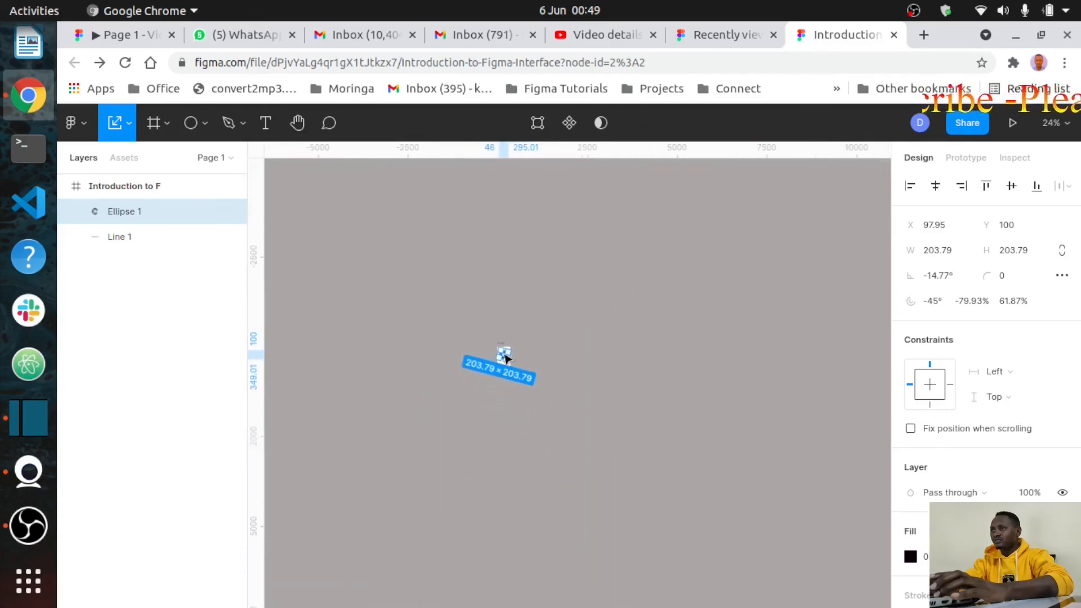
pyautogui.scroll(8, 505, 357)
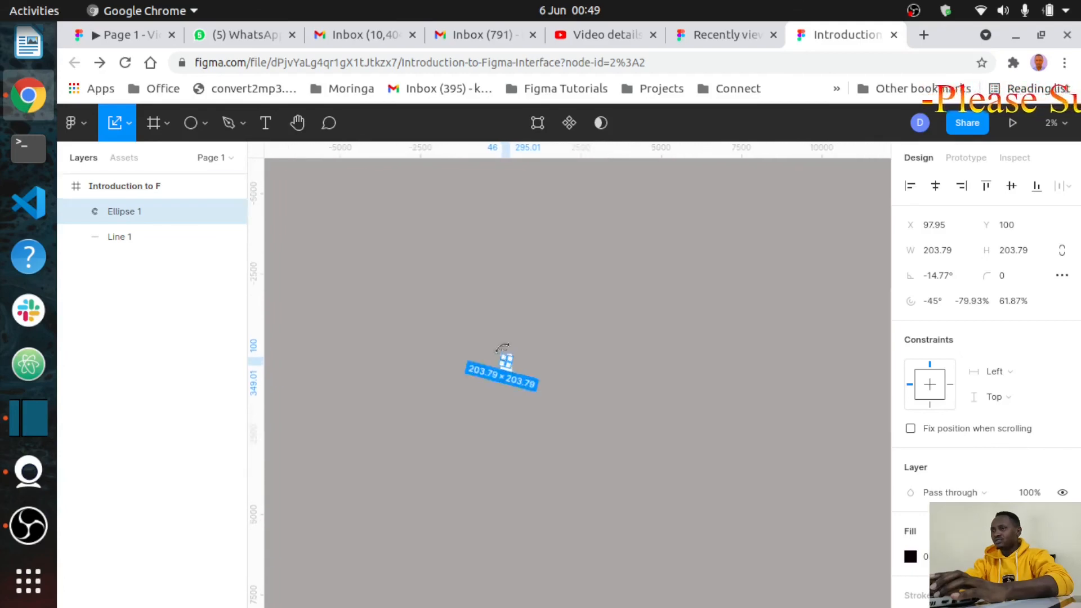
pyautogui.scroll(-5, 526, 414)
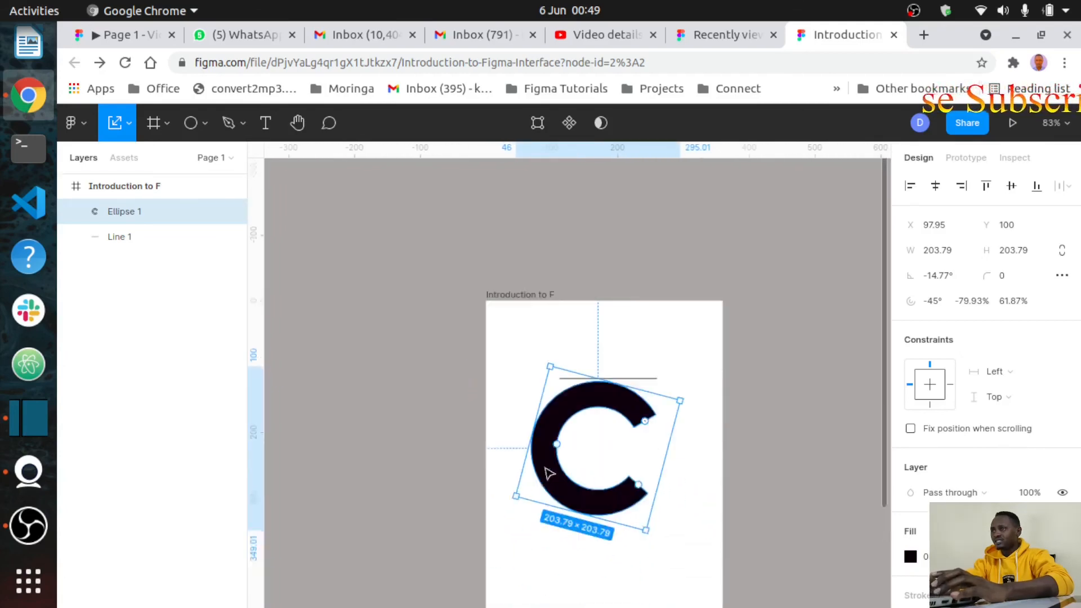
pyautogui.scroll(3, 548, 471)
pyautogui.scroll(3, 548, 472)
pyautogui.hscroll(5, 548, 472)
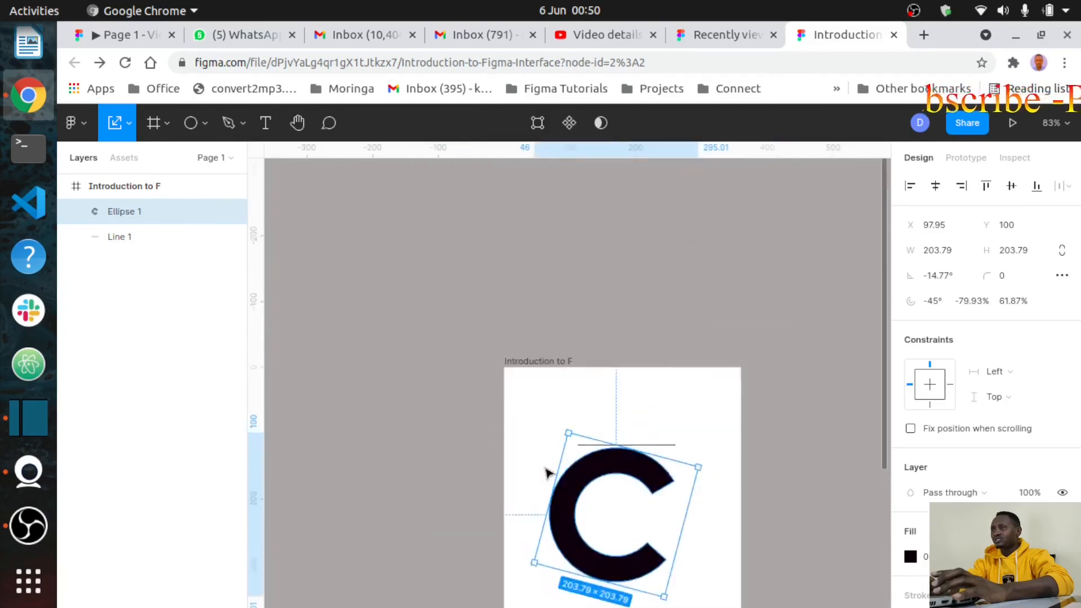
pyautogui.scroll(-6, 548, 472)
pyautogui.scroll(2, 547, 472)
pyautogui.hscroll(-6, 548, 472)
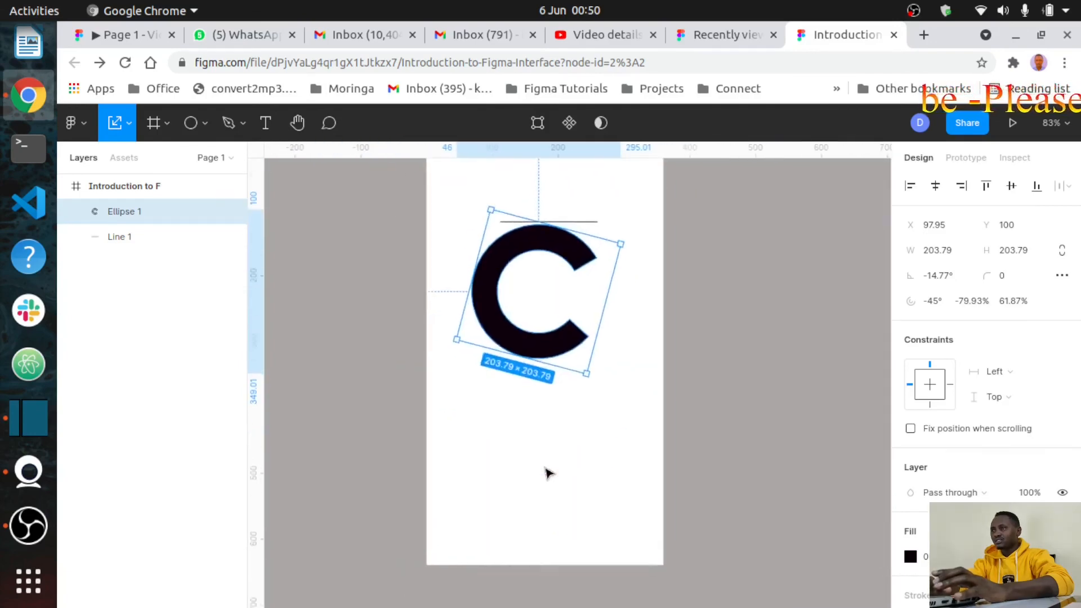
pyautogui.hscroll(4, 548, 472)
pyautogui.scroll(3, 547, 472)
pyautogui.hscroll(-5, 548, 472)
pyautogui.scroll(-3, 548, 472)
pyautogui.hscroll(6, 548, 472)
pyautogui.scroll(-2, 548, 472)
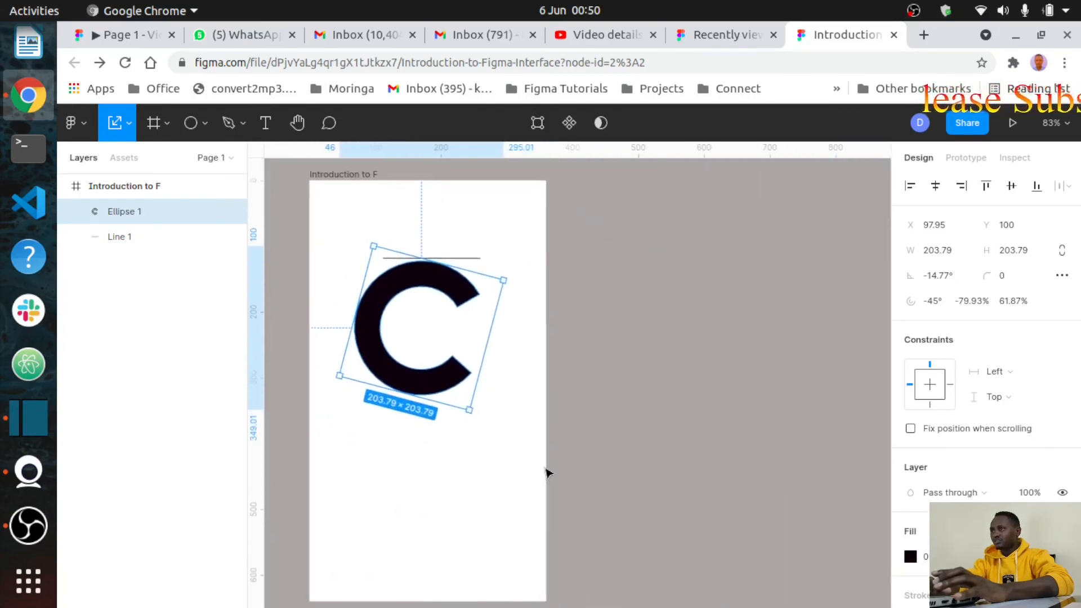
pyautogui.hscroll(-3, 548, 472)
pyautogui.scroll(1, 548, 472)
pyautogui.hscroll(-2, 548, 472)
pyautogui.scroll(4, 548, 472)
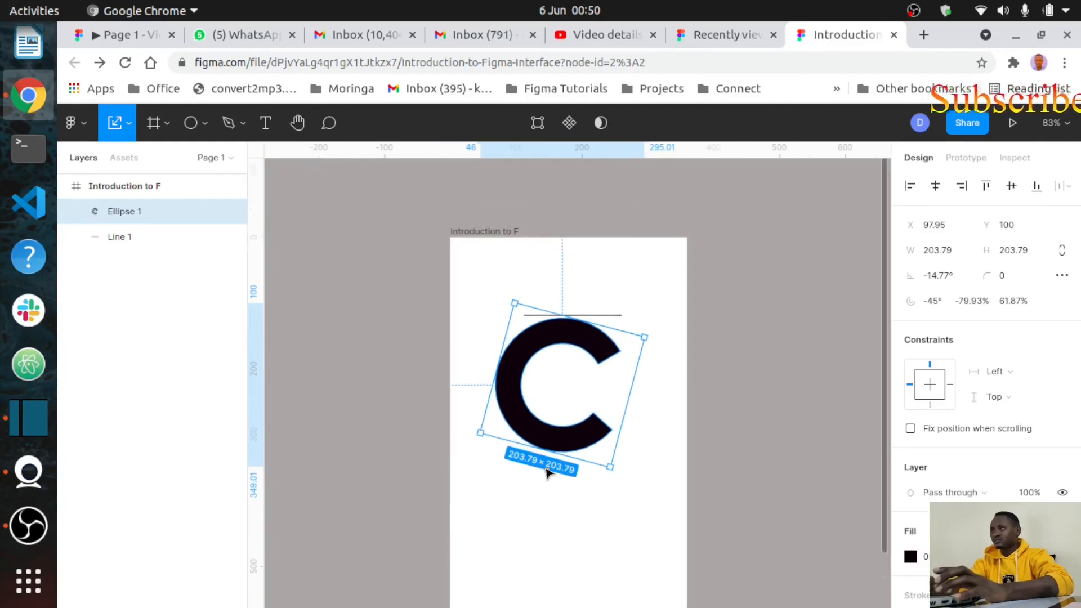
pyautogui.scroll(-5, 548, 472)
pyautogui.hscroll(2, 548, 472)
pyautogui.scroll(4, 548, 472)
pyautogui.hscroll(-3, 548, 472)
pyautogui.scroll(-1, 548, 472)
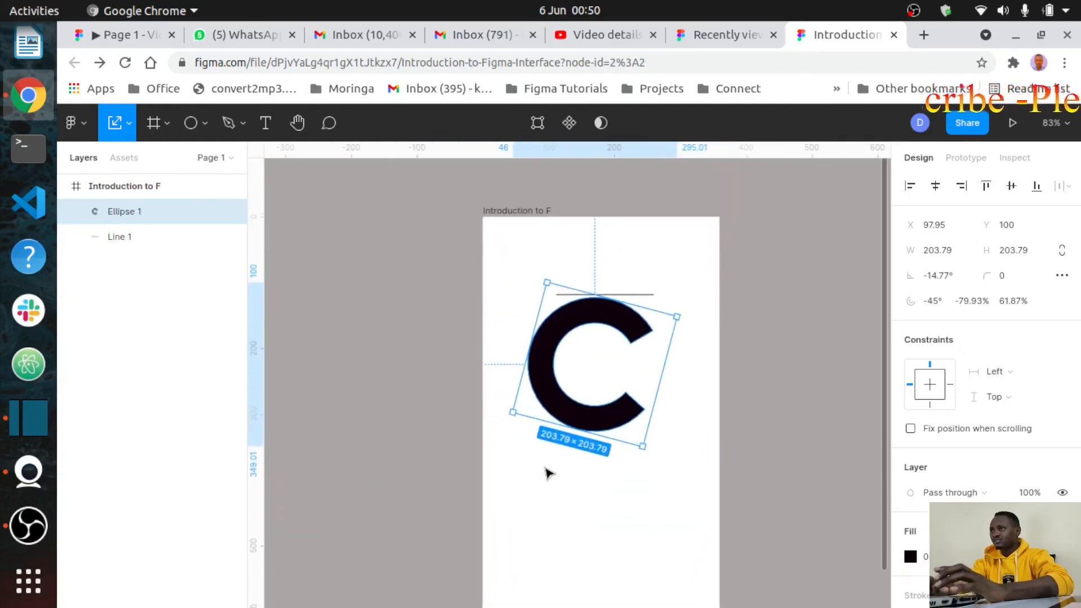
pyautogui.hscroll(4, 548, 471)
pyautogui.scroll(-2, 548, 472)
pyautogui.hscroll(-3, 548, 472)
pyautogui.scroll(2, 548, 472)
pyautogui.hscroll(-1, 548, 472)
pyautogui.scroll(-1, 547, 472)
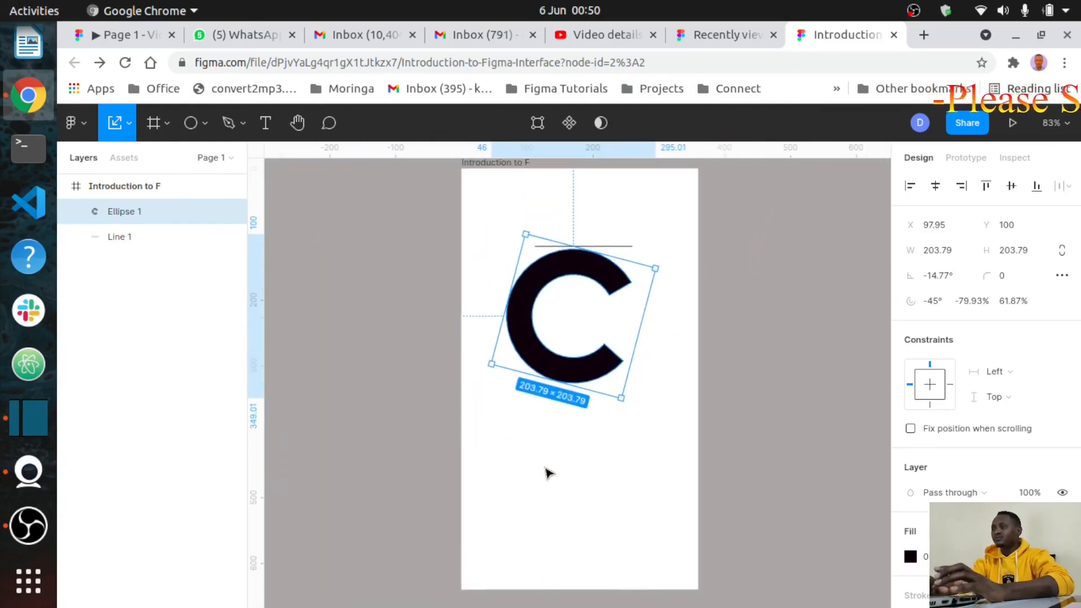
pyautogui.hscroll(2, 549, 473)
pyautogui.scroll(-3, 548, 473)
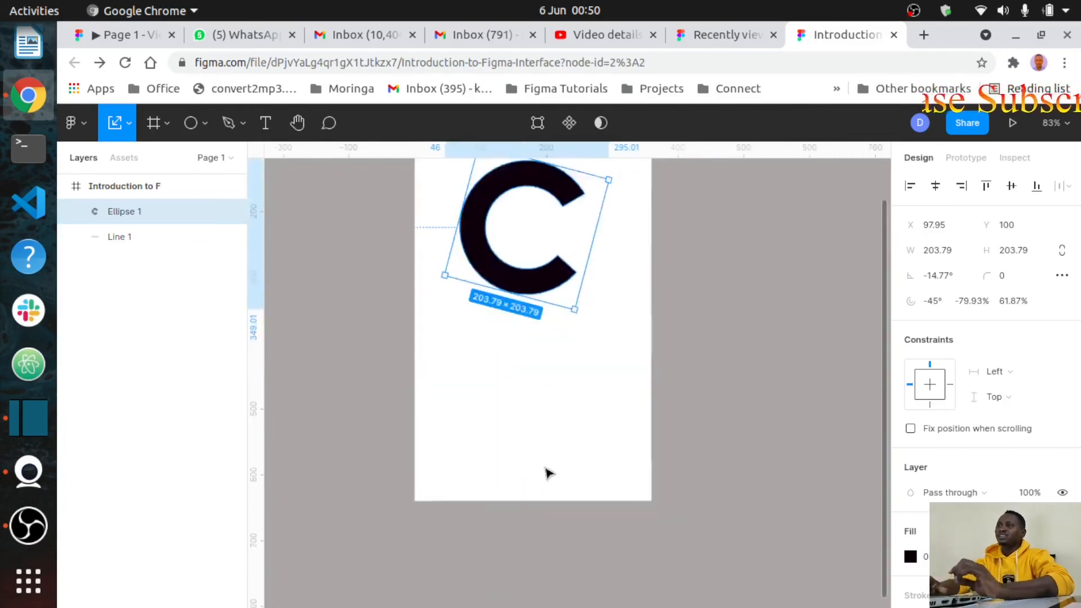
pyautogui.hscroll(-5, 548, 473)
pyautogui.scroll(3, 549, 473)
pyautogui.hscroll(4, 549, 473)
pyautogui.hscroll(-1, 549, 473)
# Step: Drag Ellipse 1 down and right to X 111.95, Y 152, clearly below the line
pyautogui.click(547, 472)
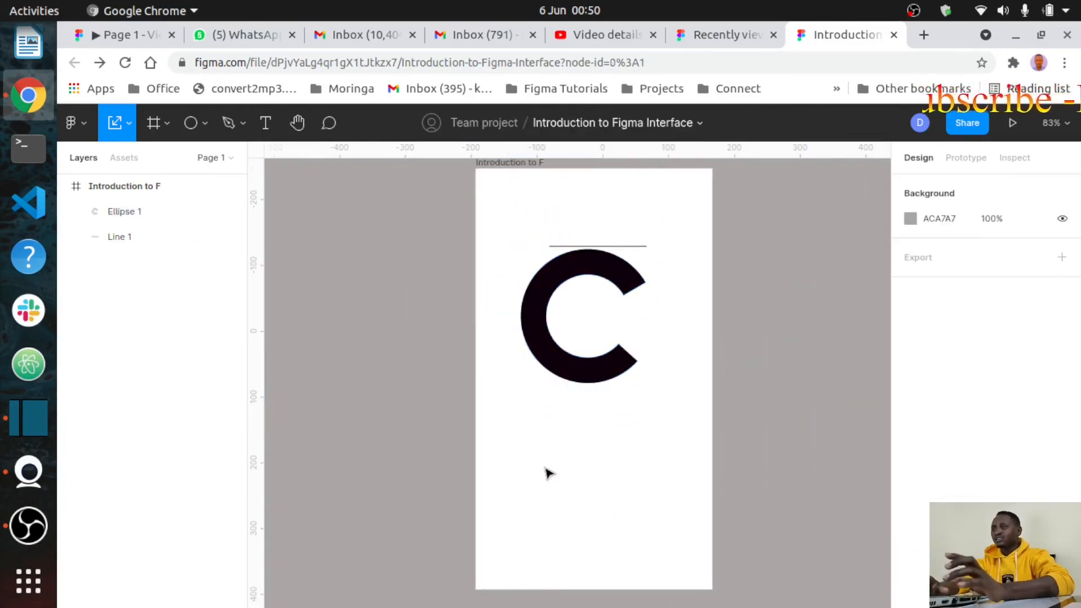
pyautogui.click(545, 315)
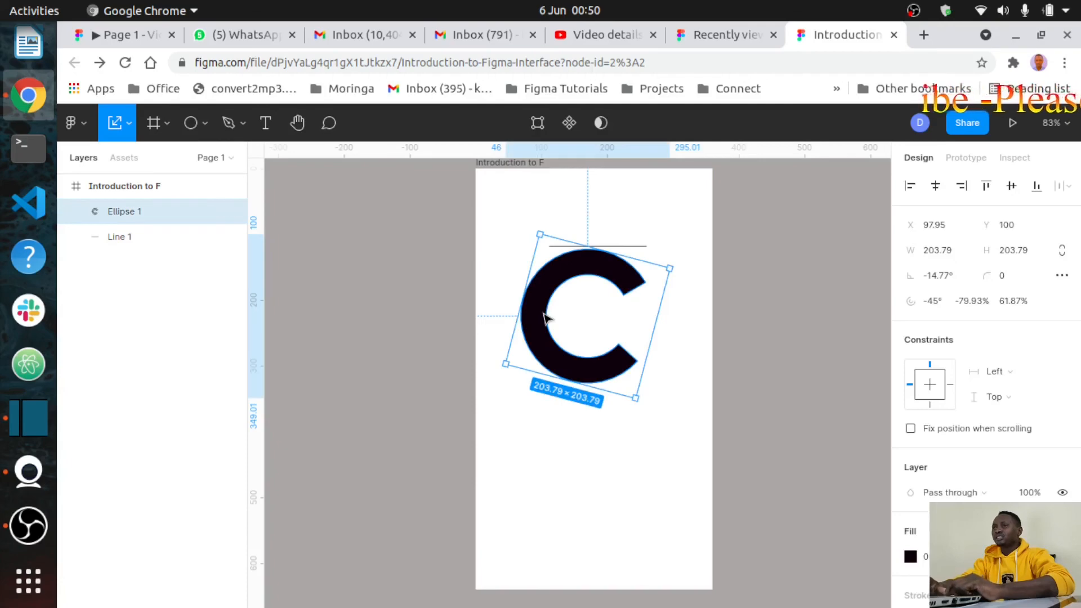
pyautogui.moveTo(545, 317); pyautogui.dragTo(555, 351)
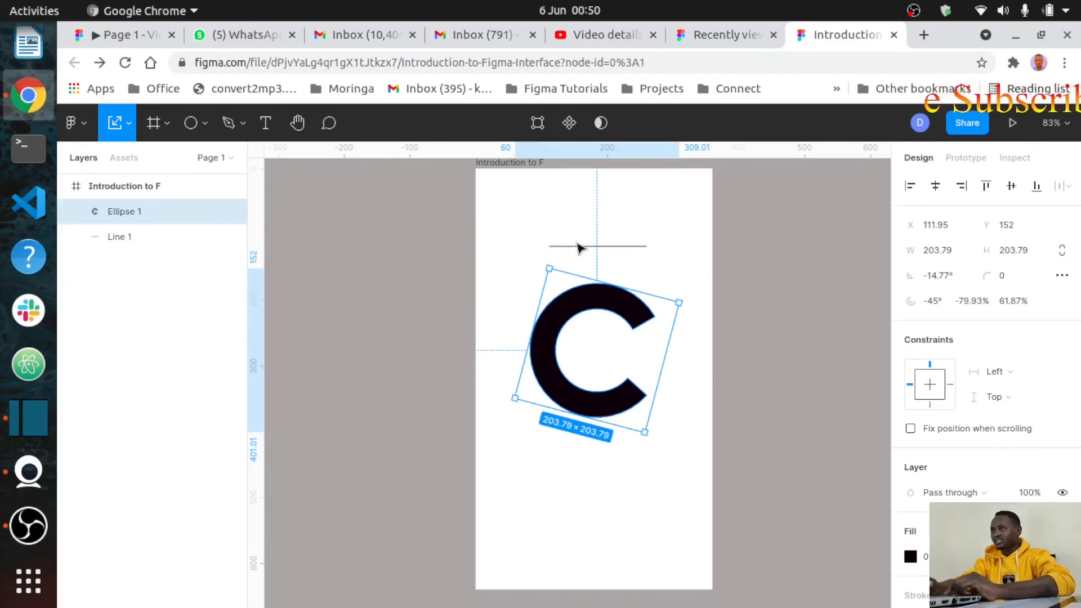
pyautogui.press('Escape')
# Step: Add a text box below the arc reading 'Am new to Figma'
pyautogui.click(266, 124)
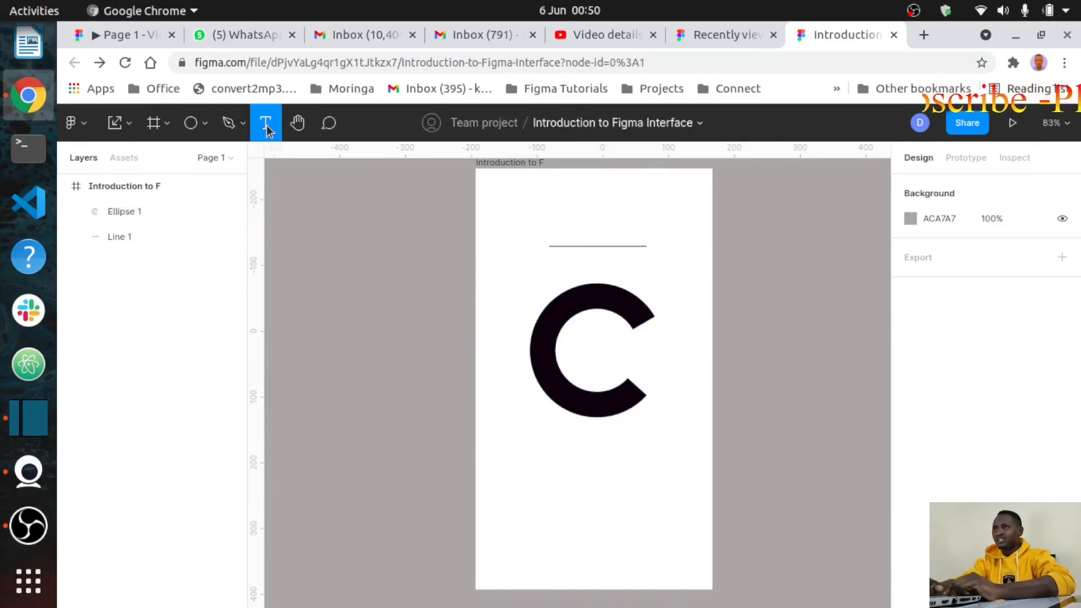
pyautogui.click(535, 453)
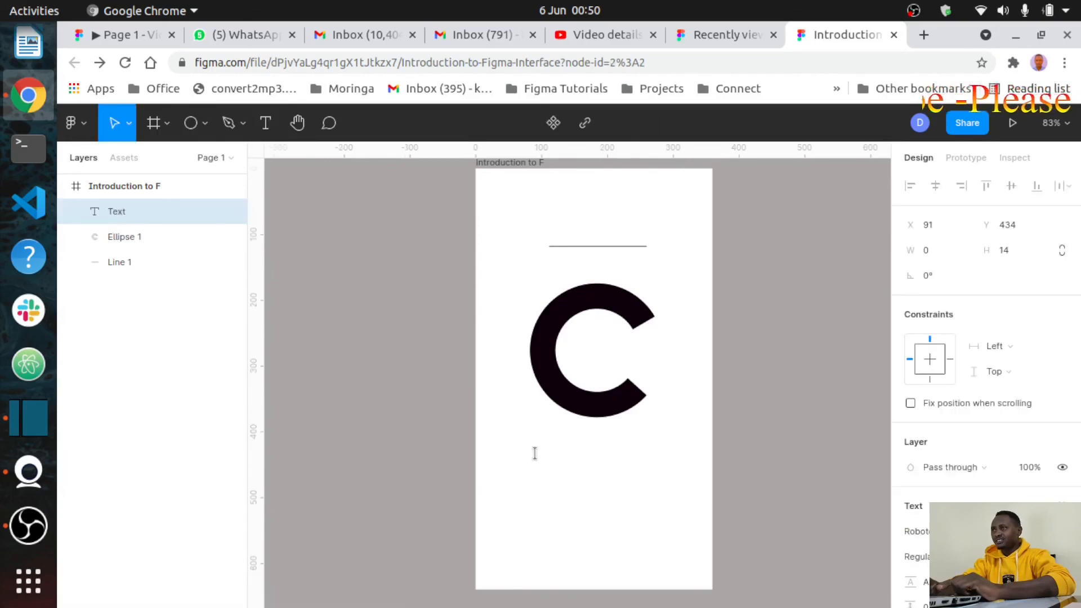
pyautogui.write('Am')
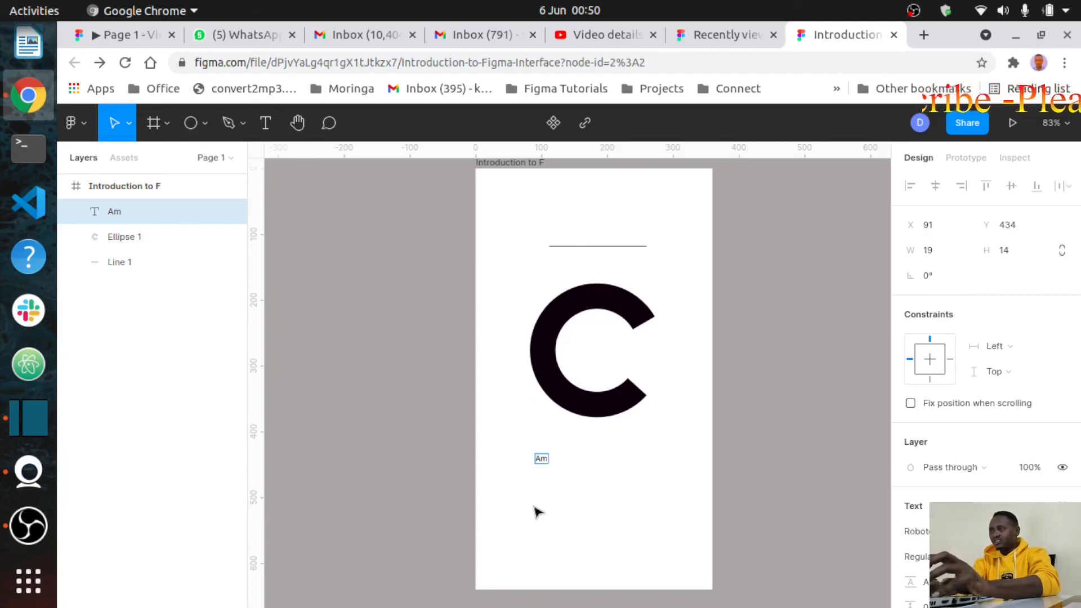
pyautogui.keyDown('ctrl'); pyautogui.scroll(5, 535, 511); pyautogui.keyUp('ctrl')
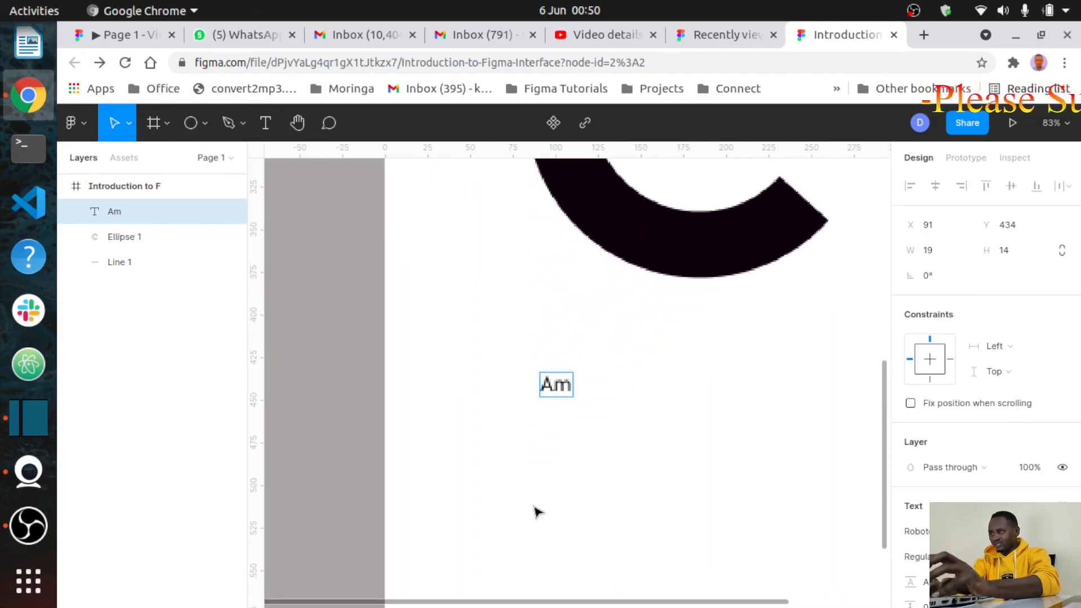
pyautogui.scroll(-5, 573, 396)
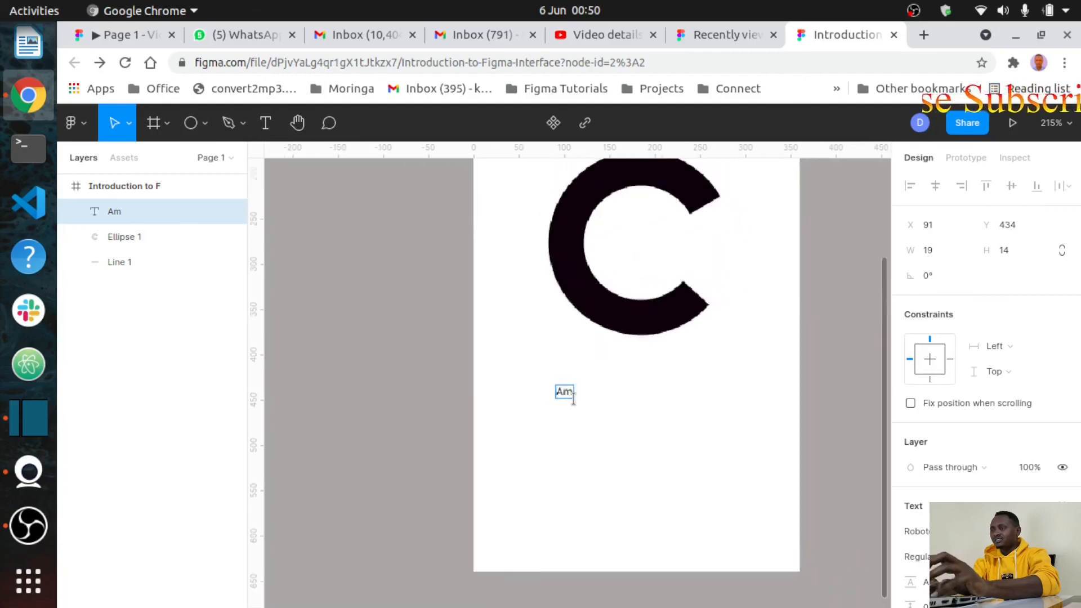
pyautogui.keyDown('ctrl'); pyautogui.scroll(-3, 573, 398); pyautogui.keyUp('ctrl')
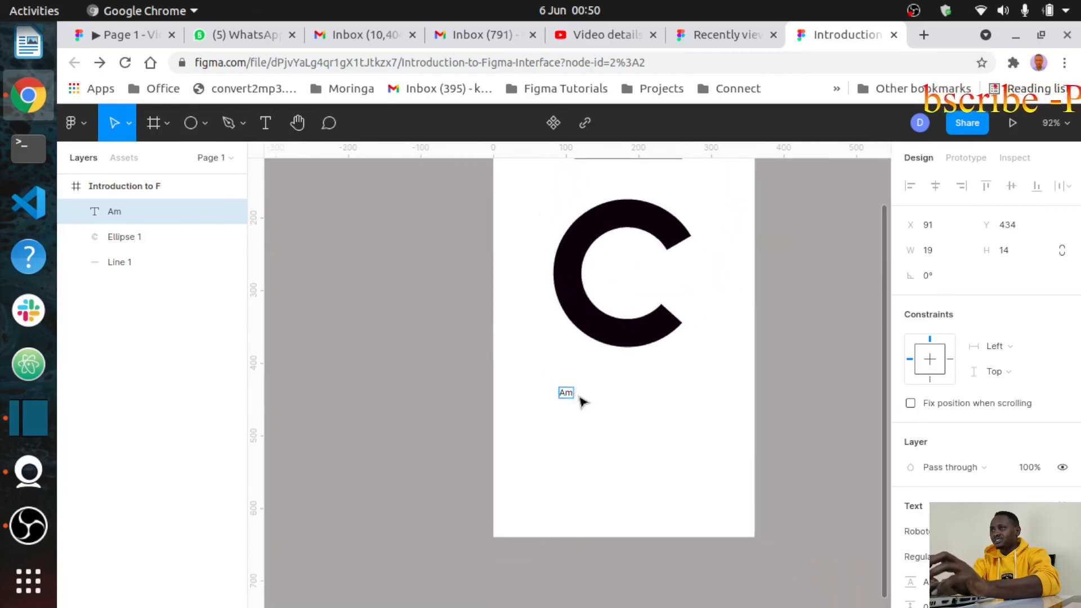
pyautogui.keyDown('ctrl'); pyautogui.scroll(4, 581, 401); pyautogui.keyUp('ctrl')
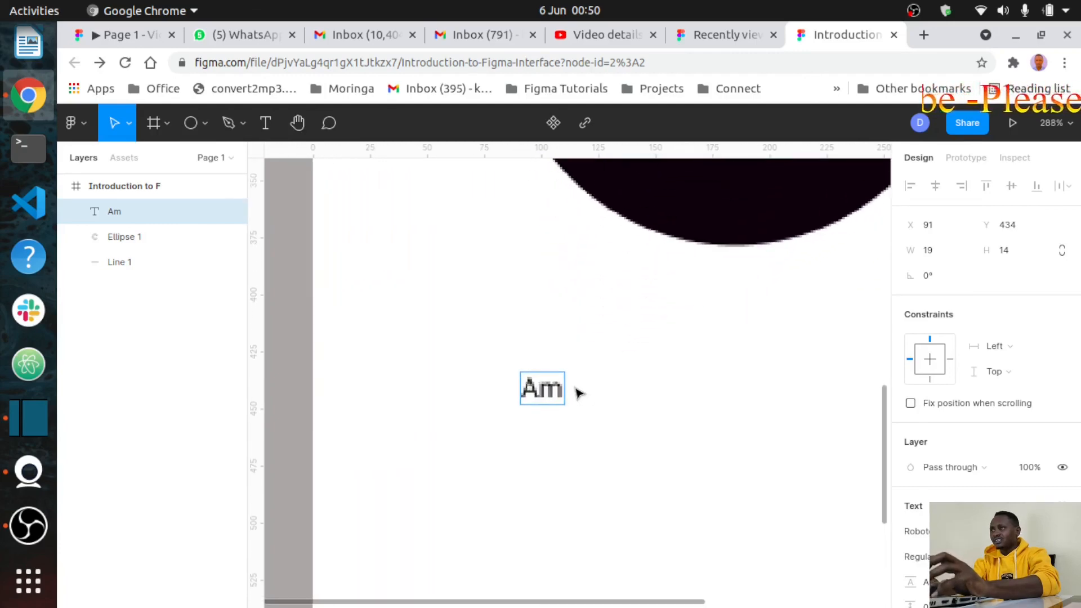
pyautogui.keyDown('ctrl'); pyautogui.scroll(-4, 580, 394); pyautogui.keyUp('ctrl')
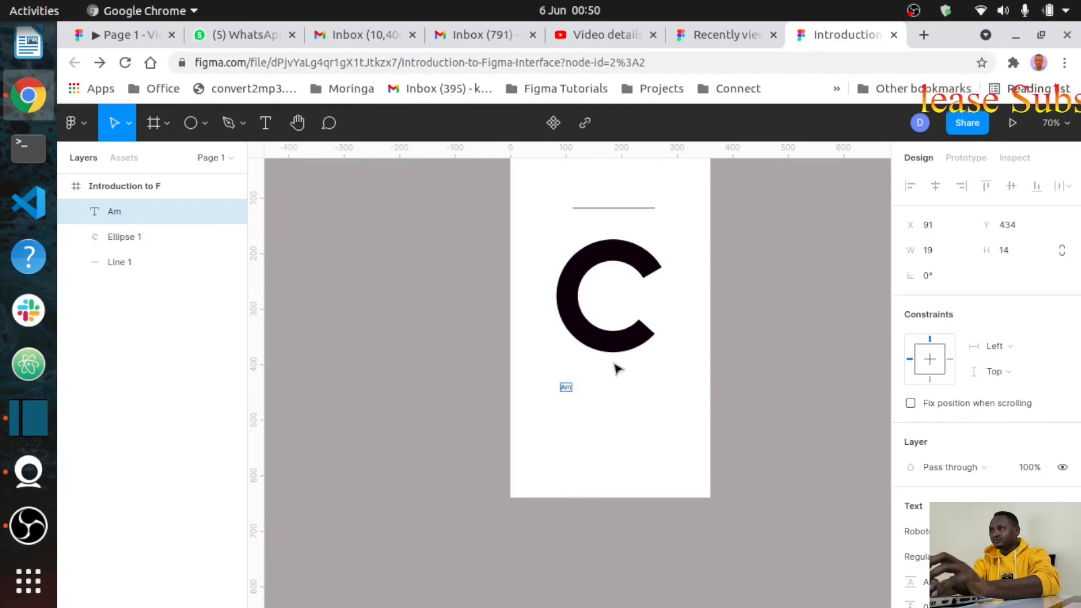
pyautogui.hscroll(2, 619, 370)
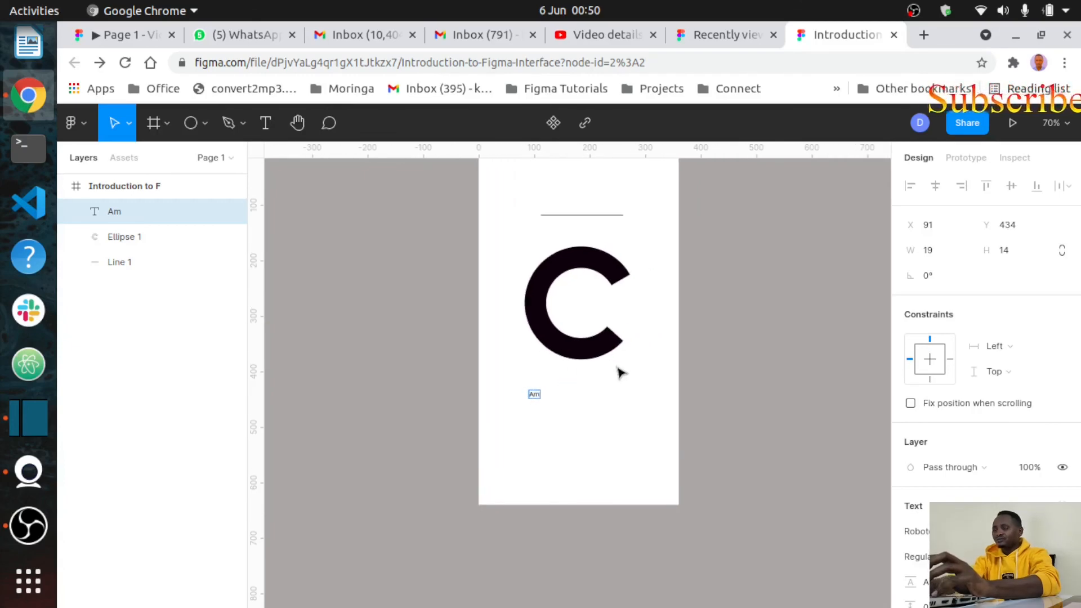
pyautogui.write('n')
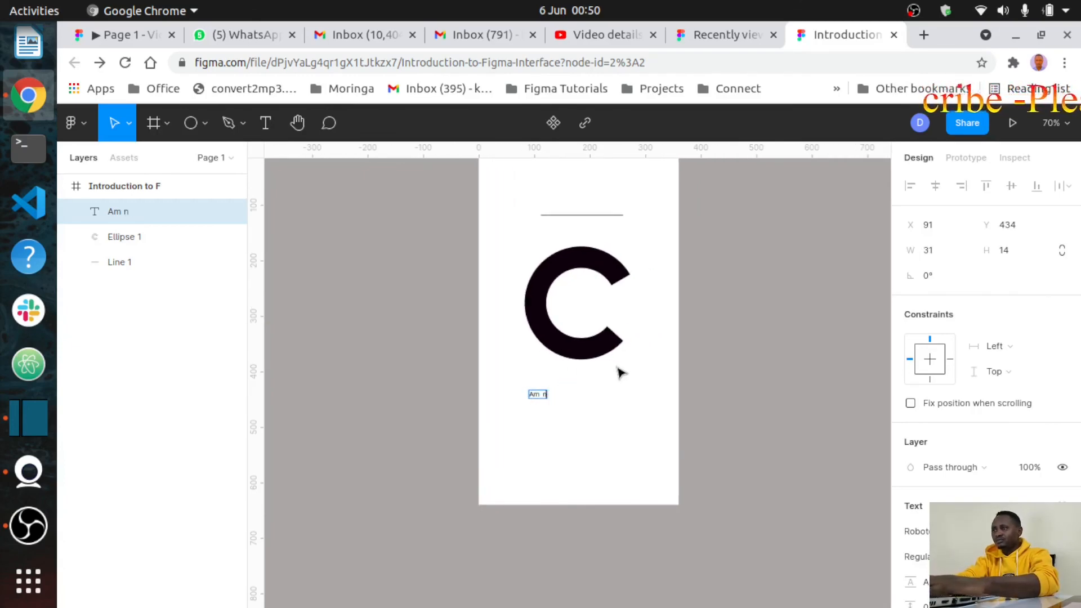
pyautogui.write('ew to')
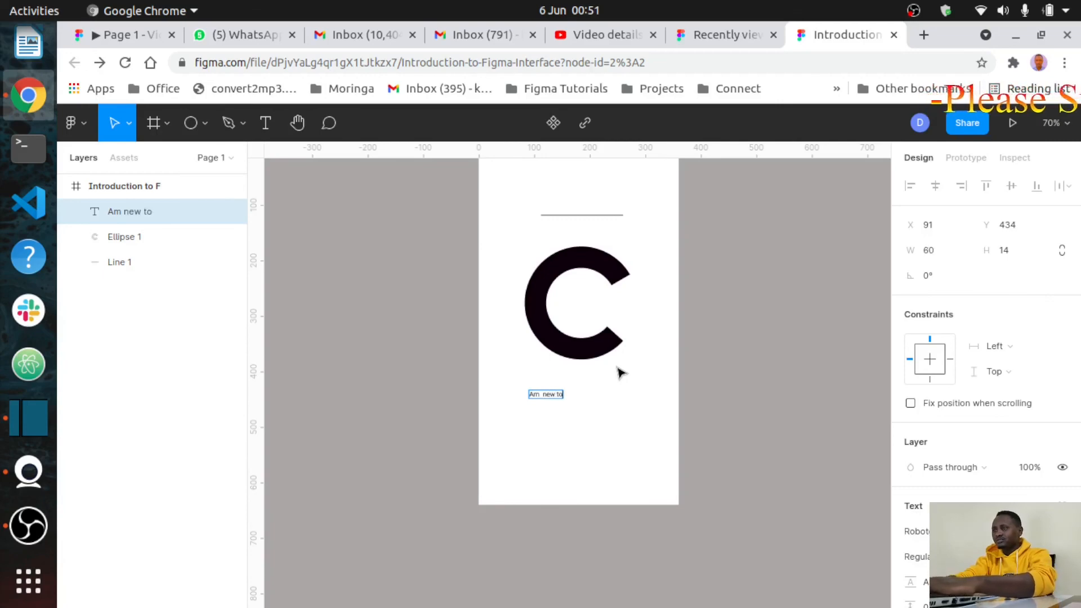
pyautogui.write(' Figma')
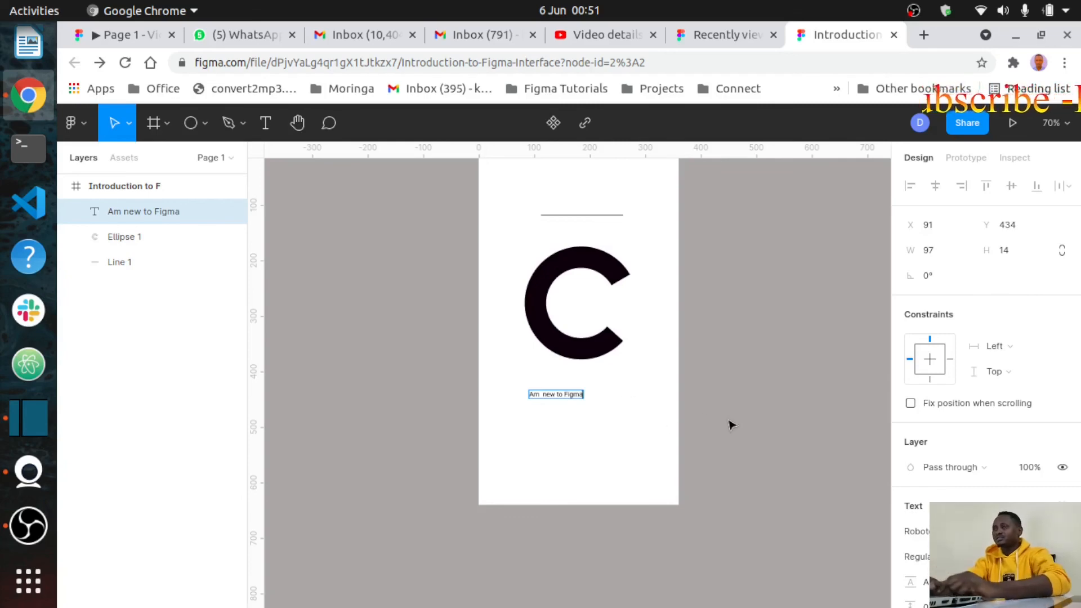
pyautogui.press('Escape')
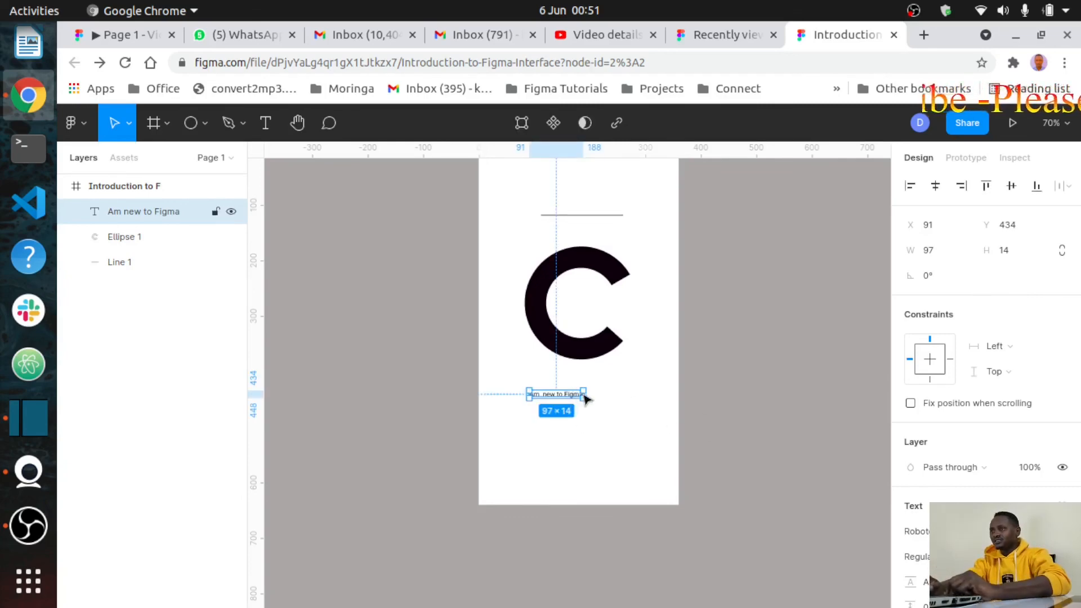
# Step: Enlarge the 'Am new to Figma' caption with Scale (K) and centre it at X 60, Y 434
pyautogui.moveTo(584, 397); pyautogui.dragTo(597, 416)
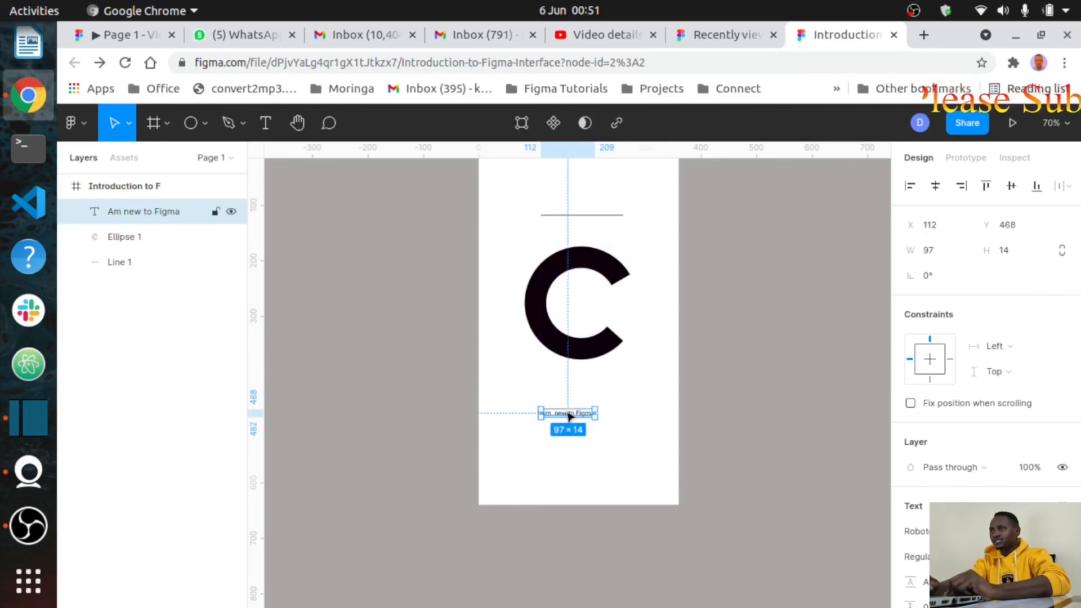
pyautogui.click(129, 123)
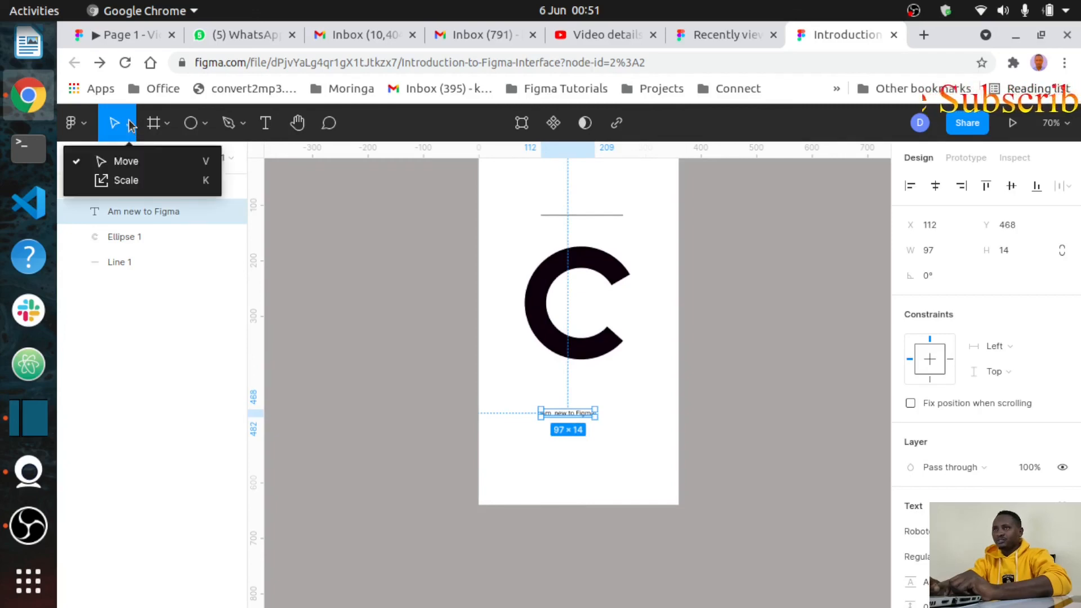
pyautogui.click(116, 181)
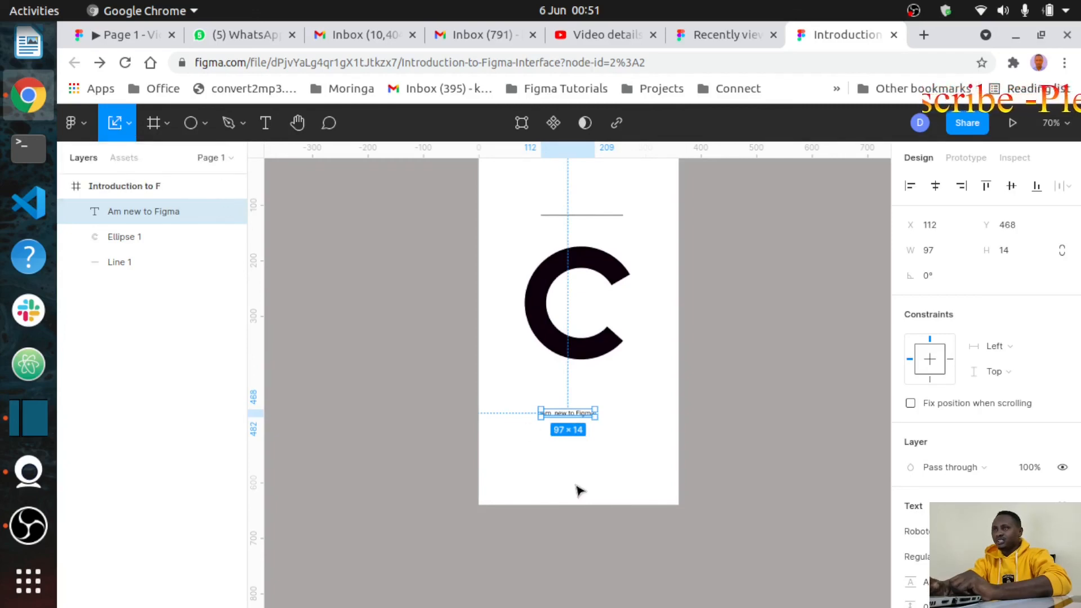
pyautogui.moveTo(591, 402)
pyautogui.mouseDown()
pyautogui.moveTo(605, 359)
pyautogui.moveTo(557, 380)
pyautogui.moveTo(531, 369)
pyautogui.moveTo(572, 353)
pyautogui.moveTo(635, 293)
pyautogui.moveTo(500, 244)
pyautogui.moveTo(570, 316)
pyautogui.moveTo(574, 390)
pyautogui.mouseUp()
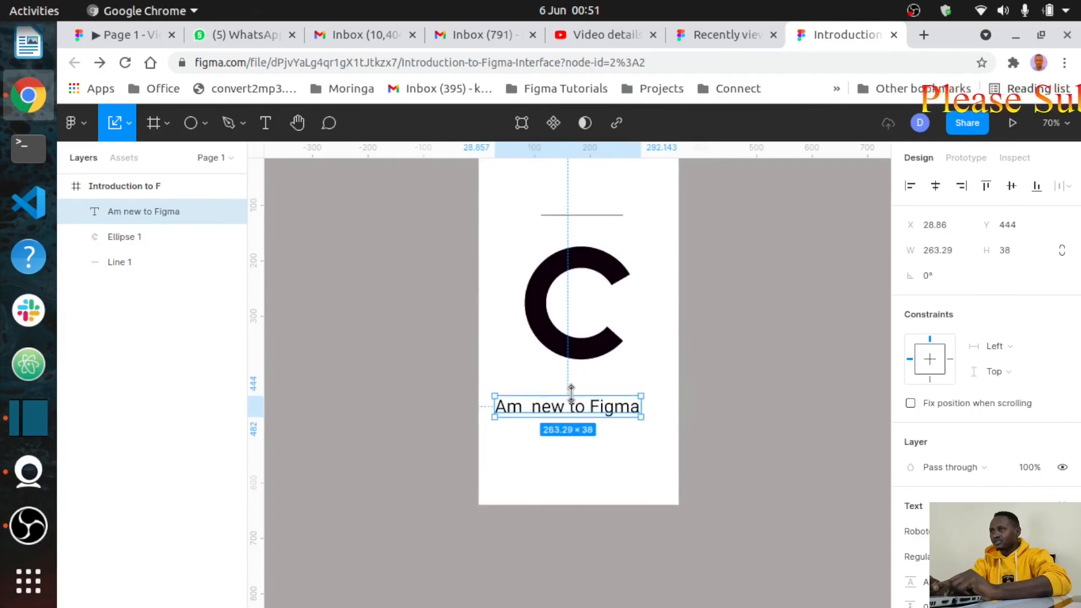
pyautogui.click(591, 461)
pyautogui.moveTo(575, 407); pyautogui.dragTo(575, 408)
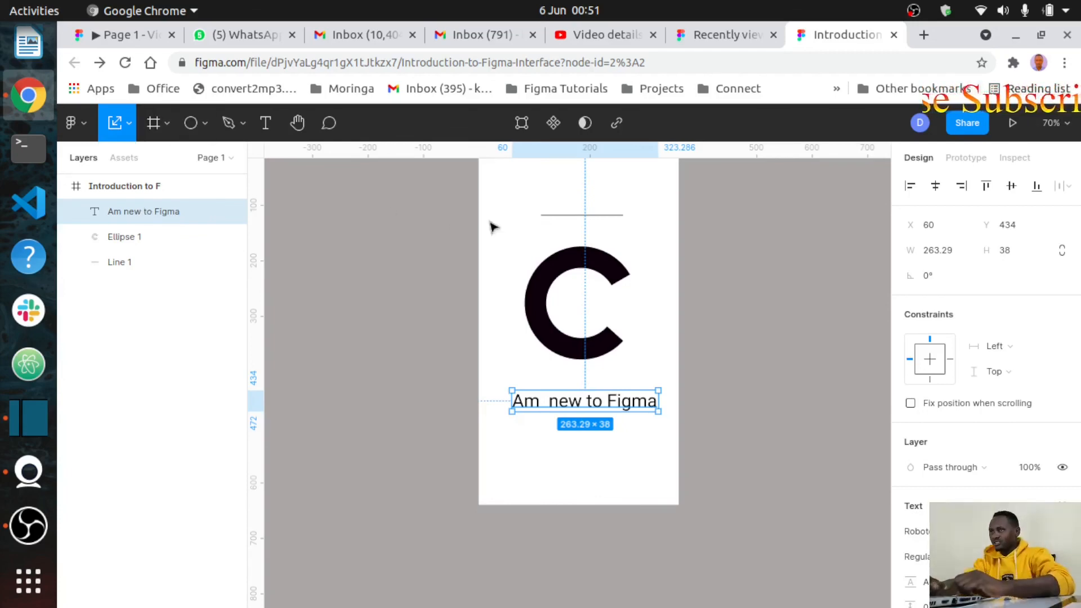
pyautogui.click(559, 215)
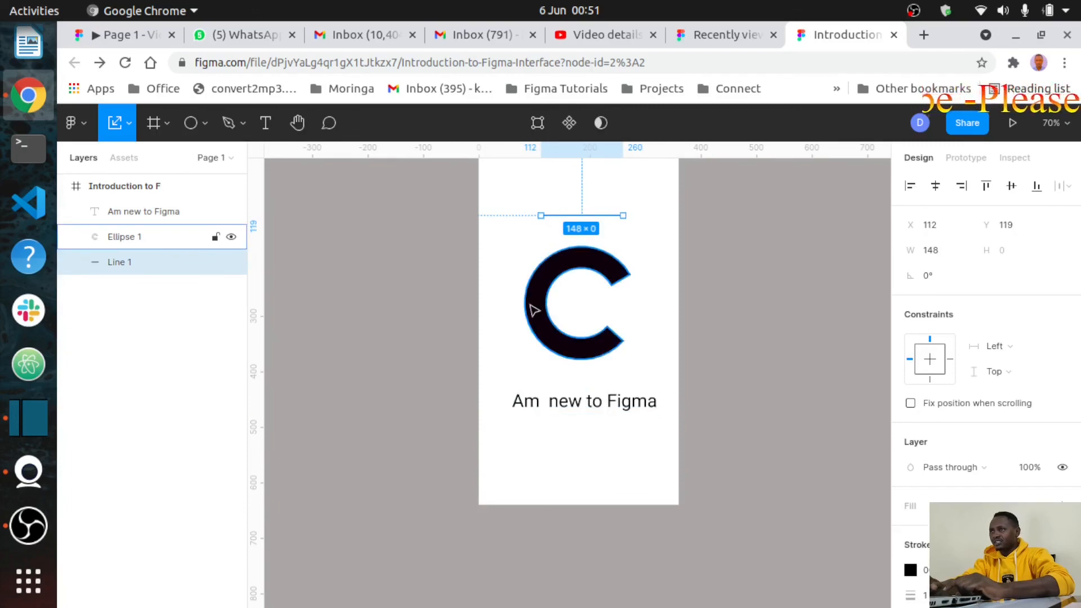
# Step: Rename the black ring's Ellipse 1 layer to 'Donut' in the Layers panel
pyautogui.click(124, 239)
pyautogui.doubleClick(131, 239)
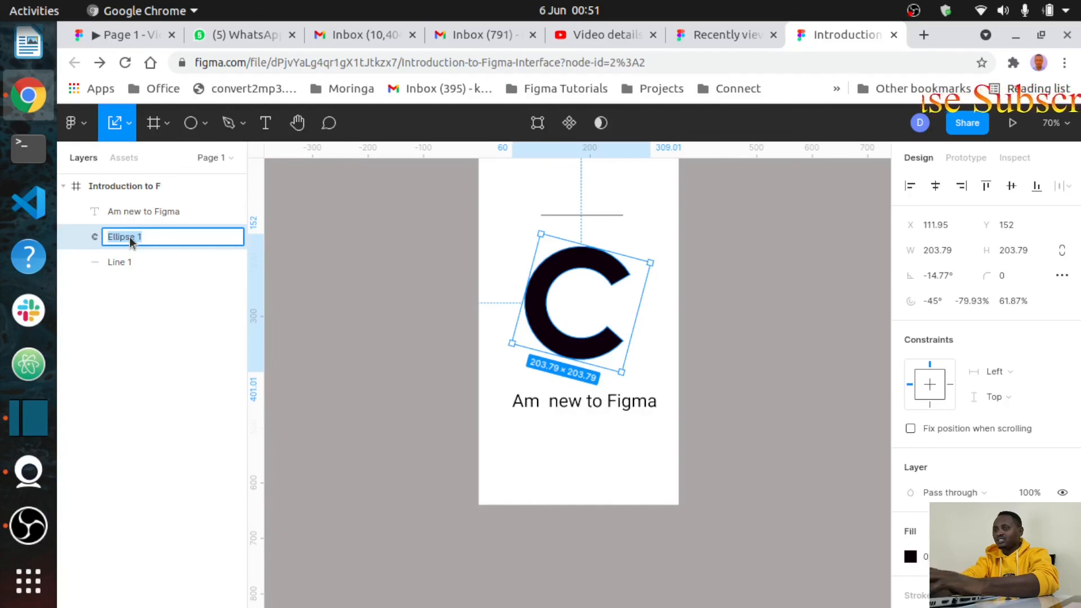
pyautogui.write('Donut')
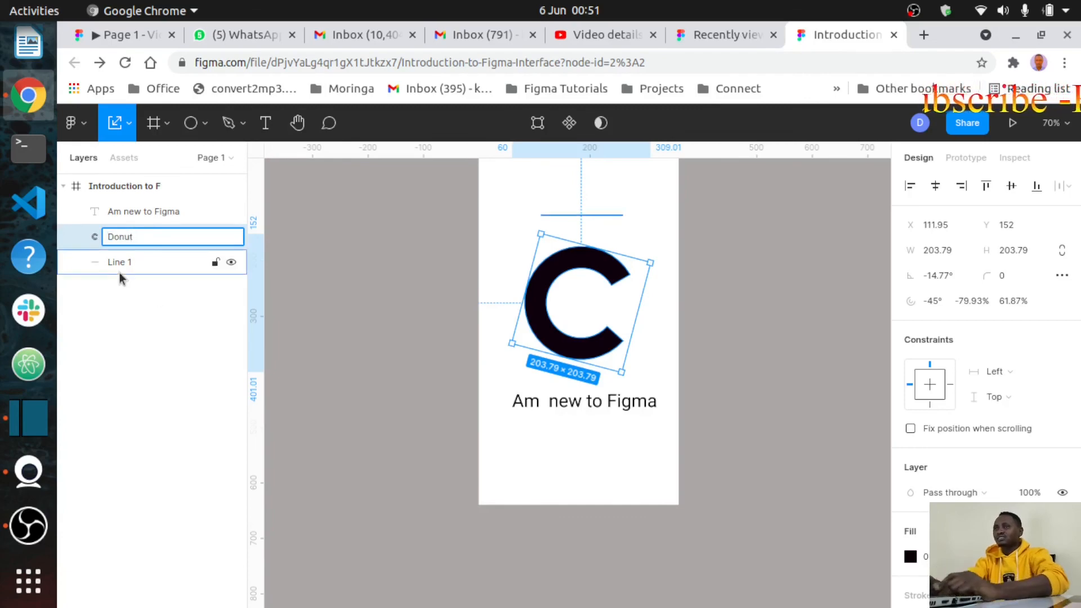
pyautogui.click(135, 260)
pyautogui.doubleClick(136, 261)
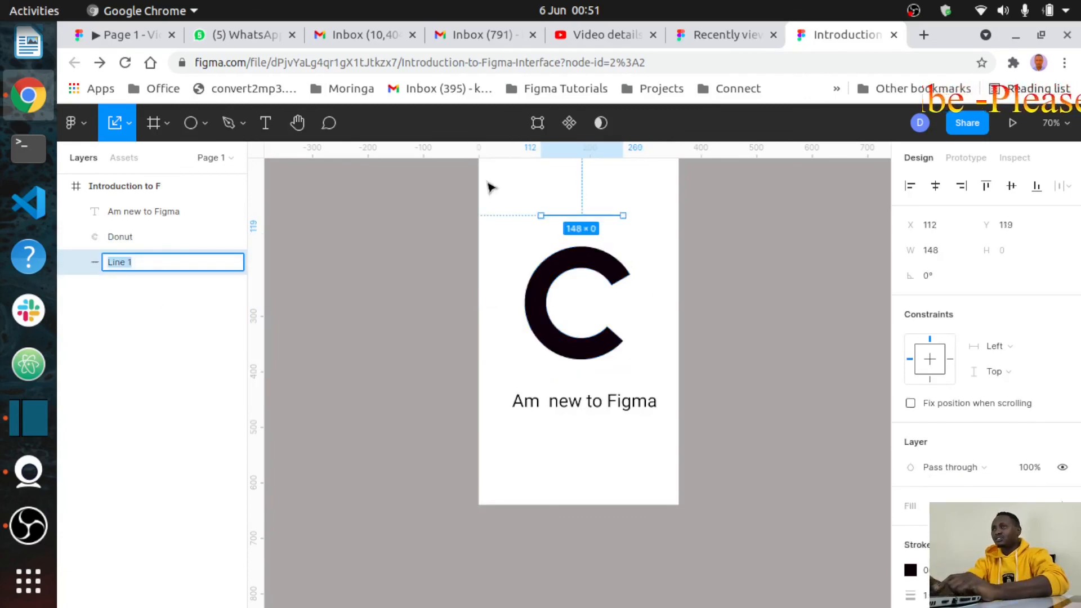
pyautogui.click(408, 316)
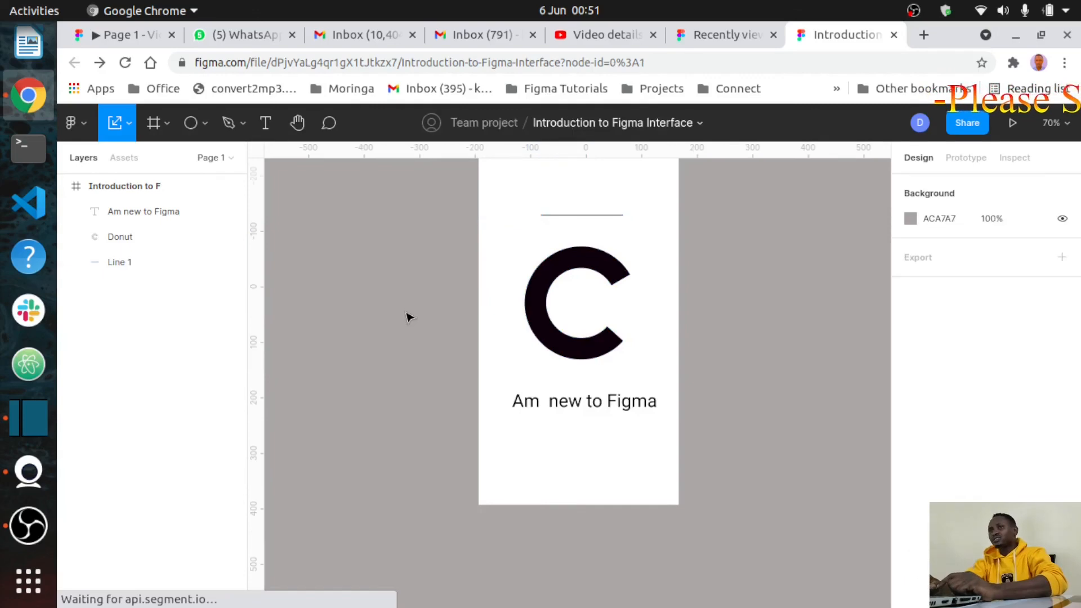
pyautogui.click(571, 403)
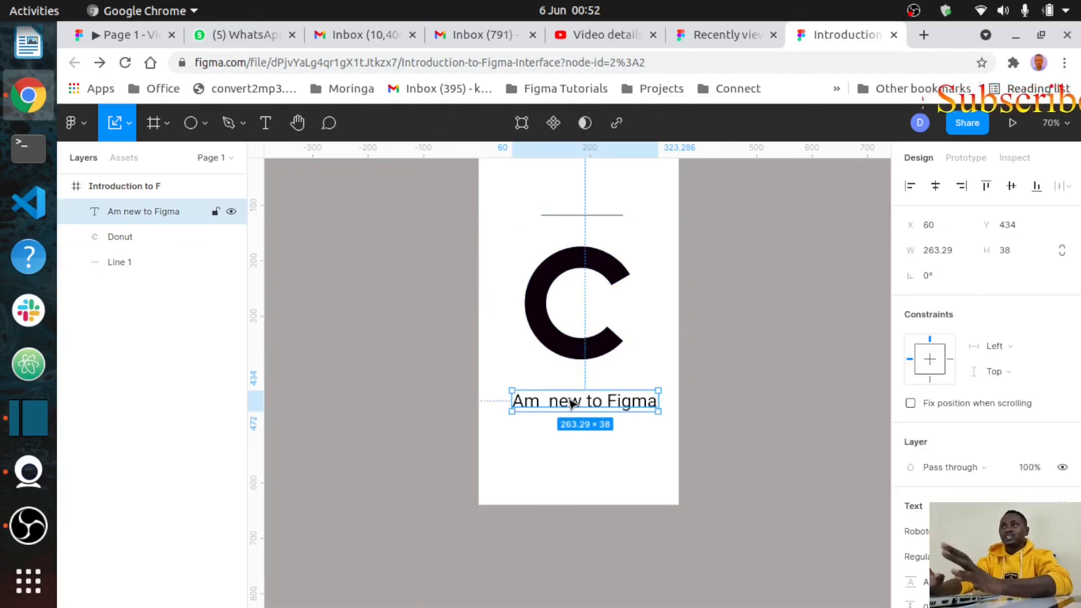
pyautogui.scroll(5, 571, 403)
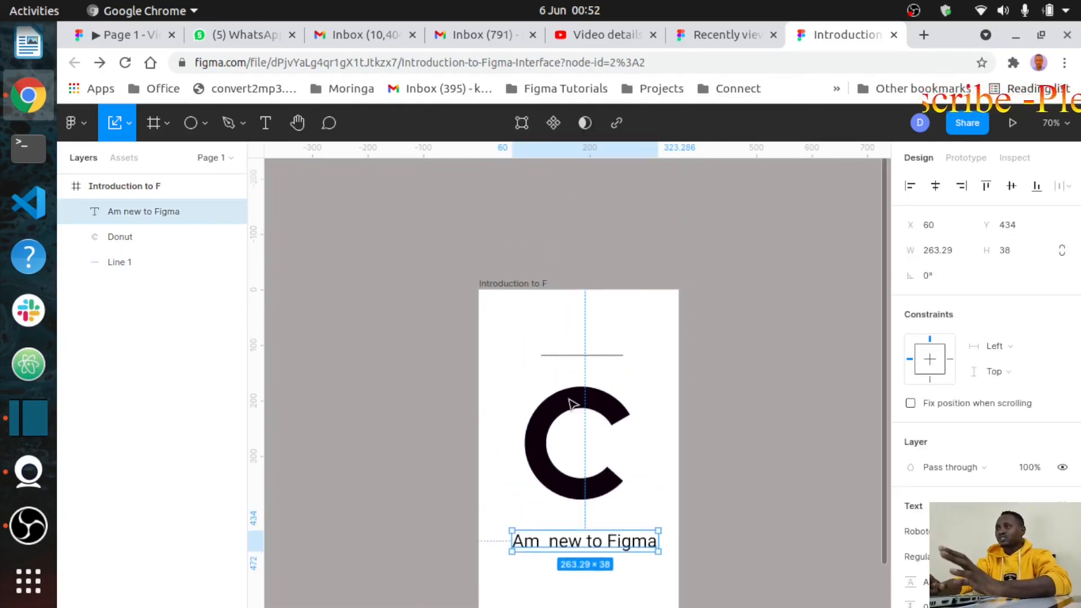
pyautogui.scroll(-2, 523, 309)
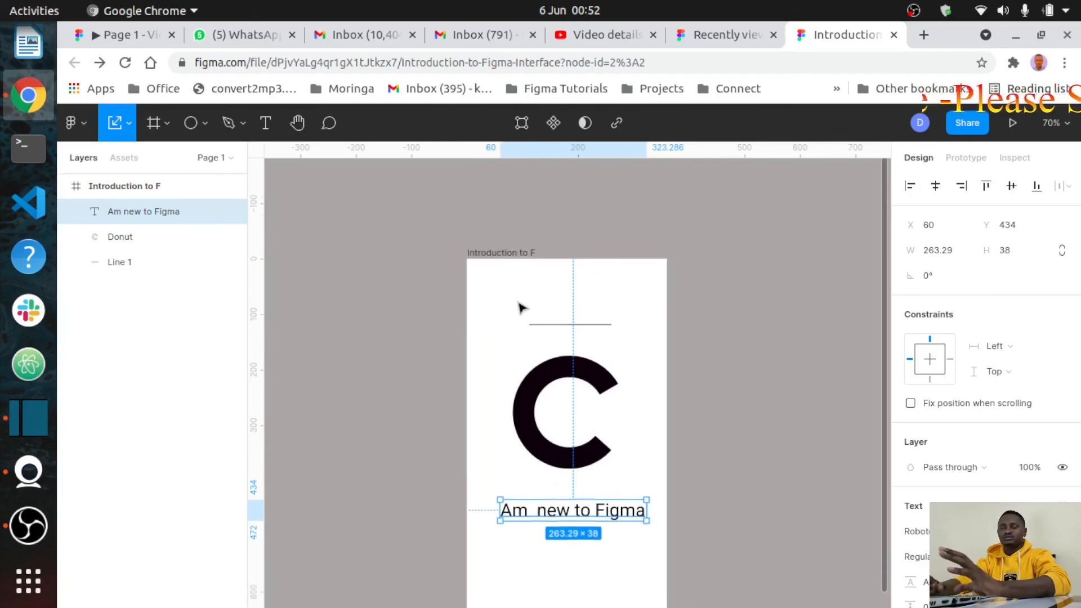
pyautogui.scroll(-2, 521, 308)
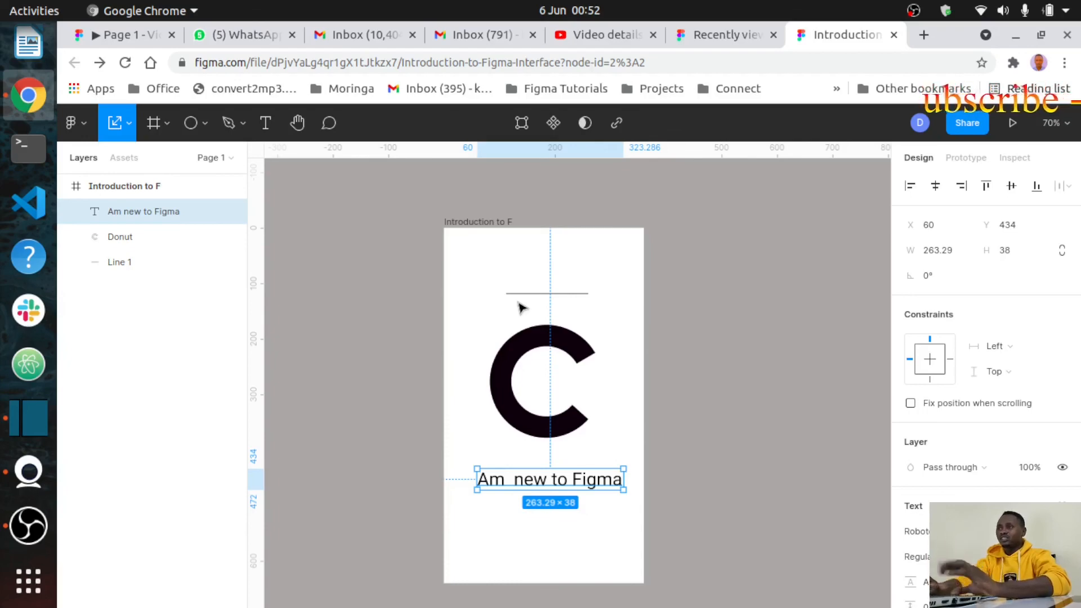
pyautogui.hscroll(4, 521, 308)
pyautogui.scroll(-1, 521, 308)
pyautogui.hscroll(-5, 521, 308)
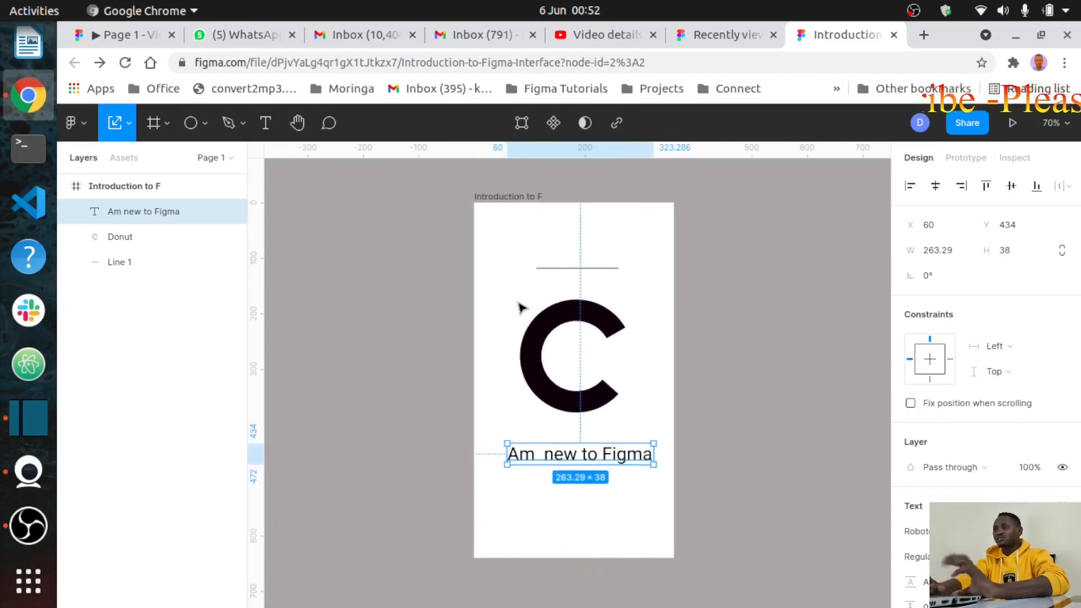
pyautogui.hscroll(-1, 521, 308)
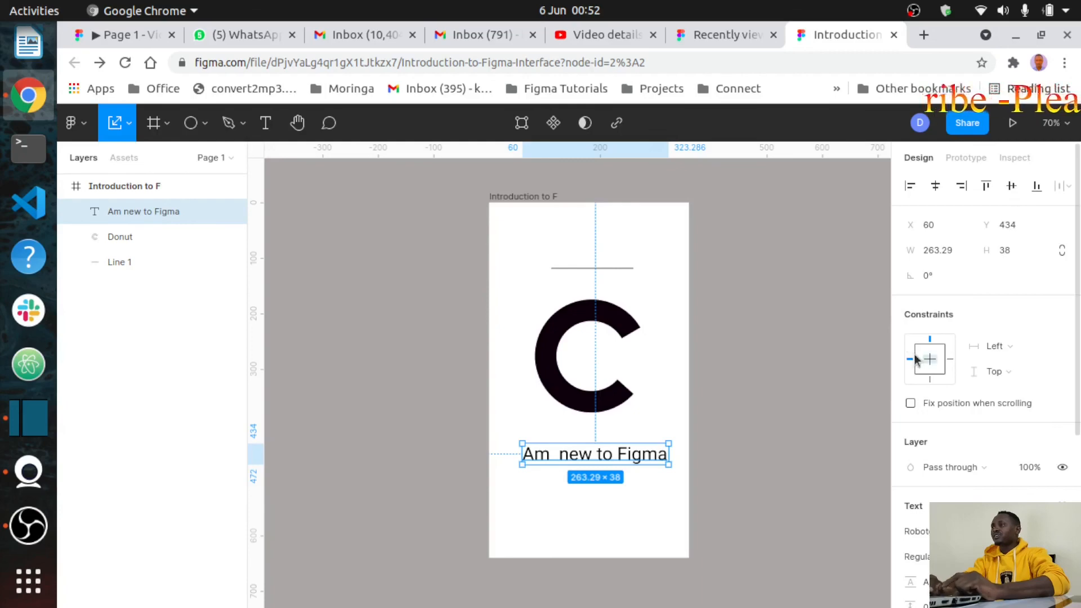
pyautogui.scroll(-3, 913, 360)
pyautogui.scroll(-2, 915, 360)
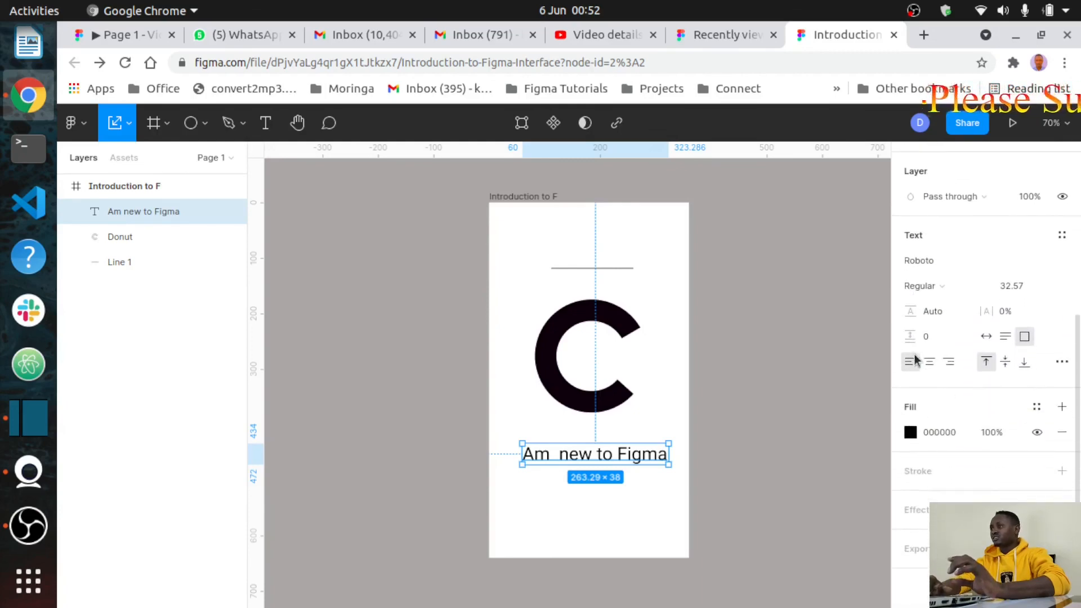
pyautogui.scroll(5, 915, 360)
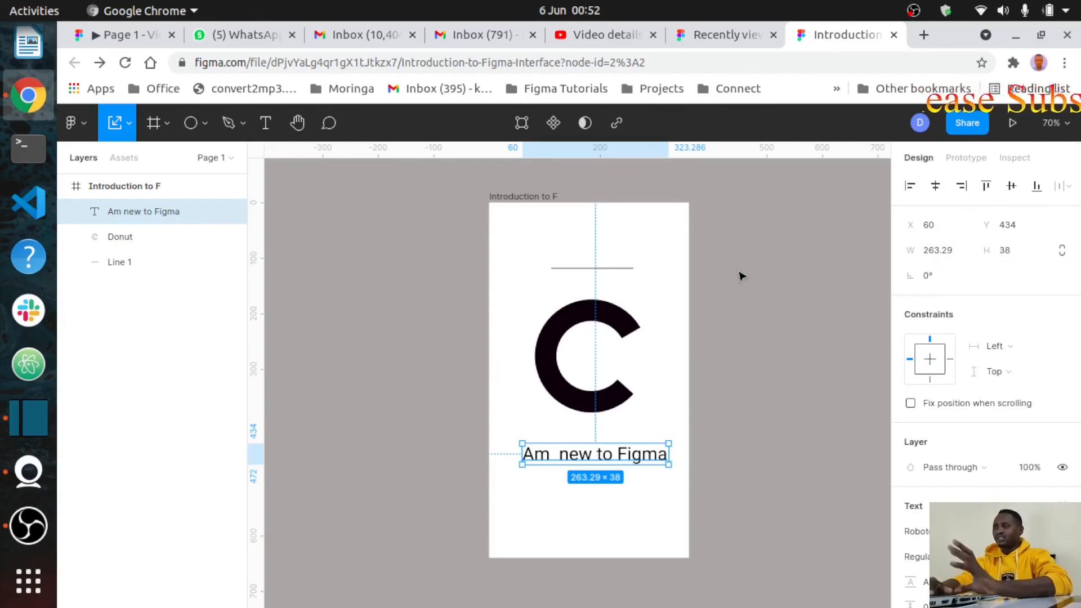
pyautogui.click(390, 291)
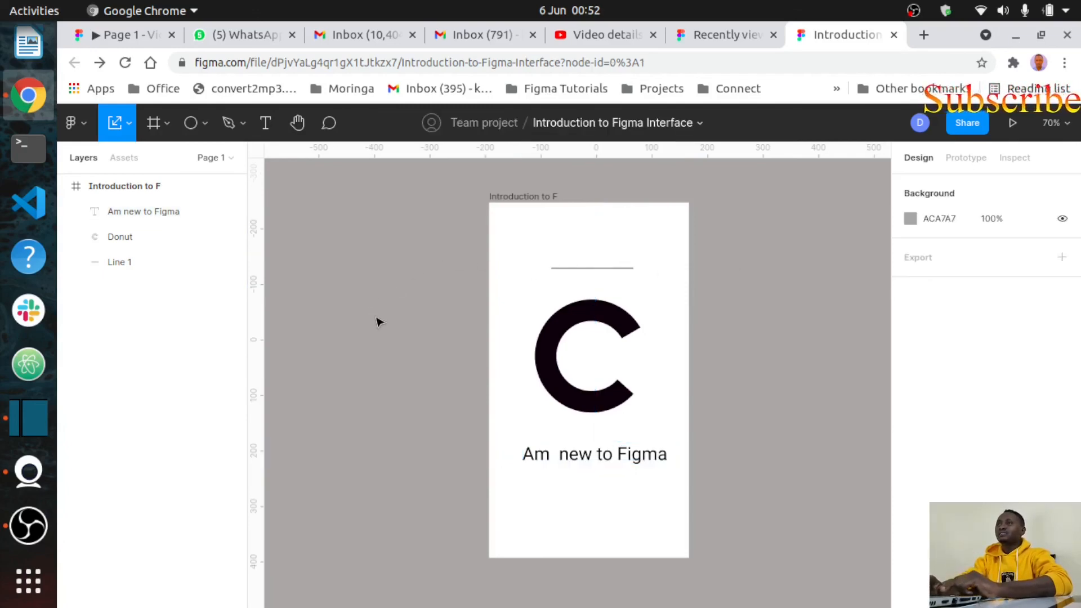